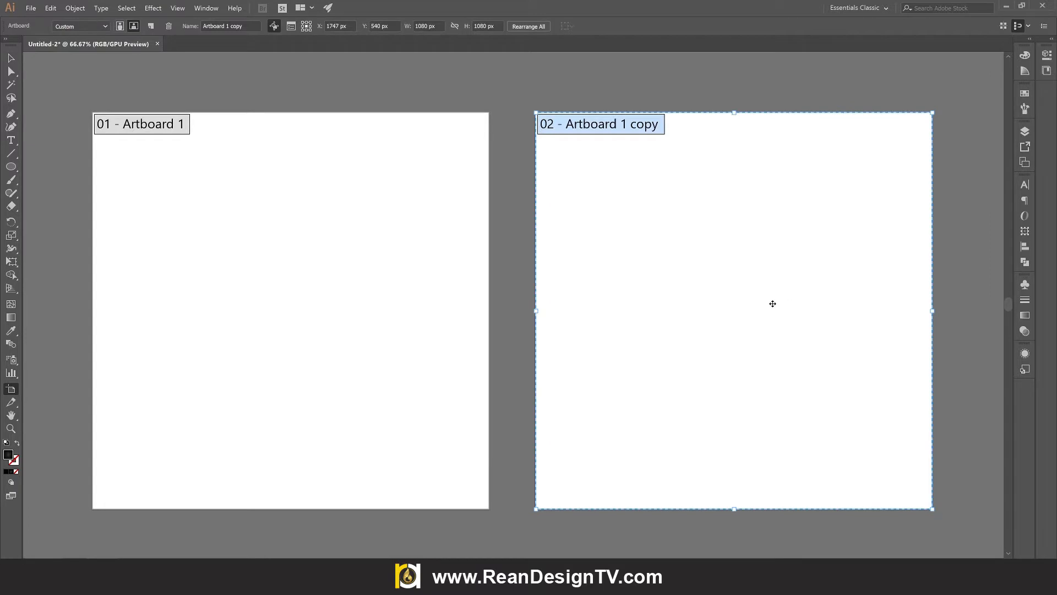
- Delete the second artboard and fit the remaining artboard in the window
key("Delete")
left_click(11, 58)
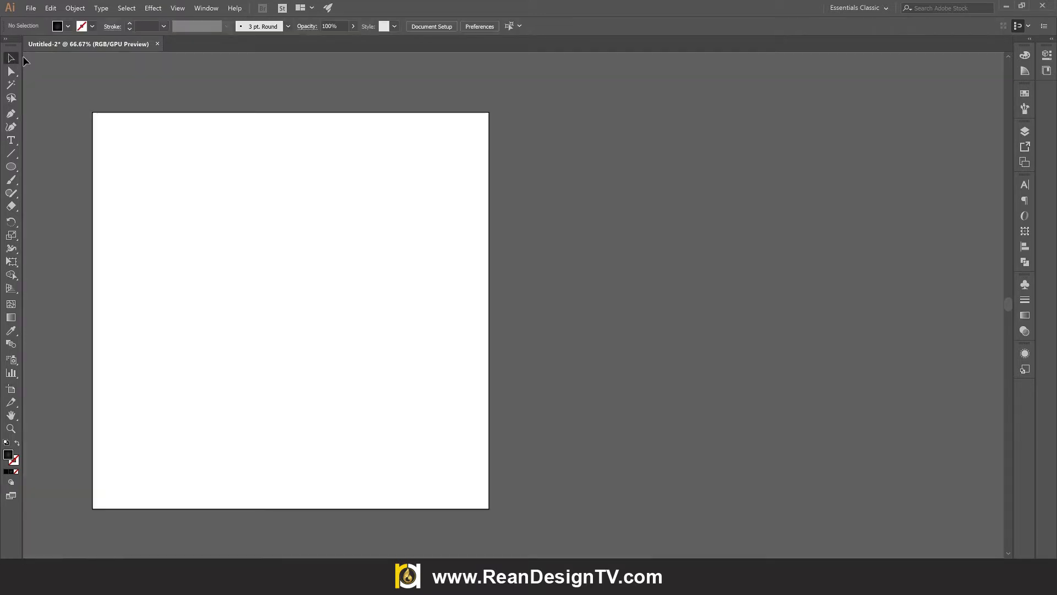
key("ctrl+0")
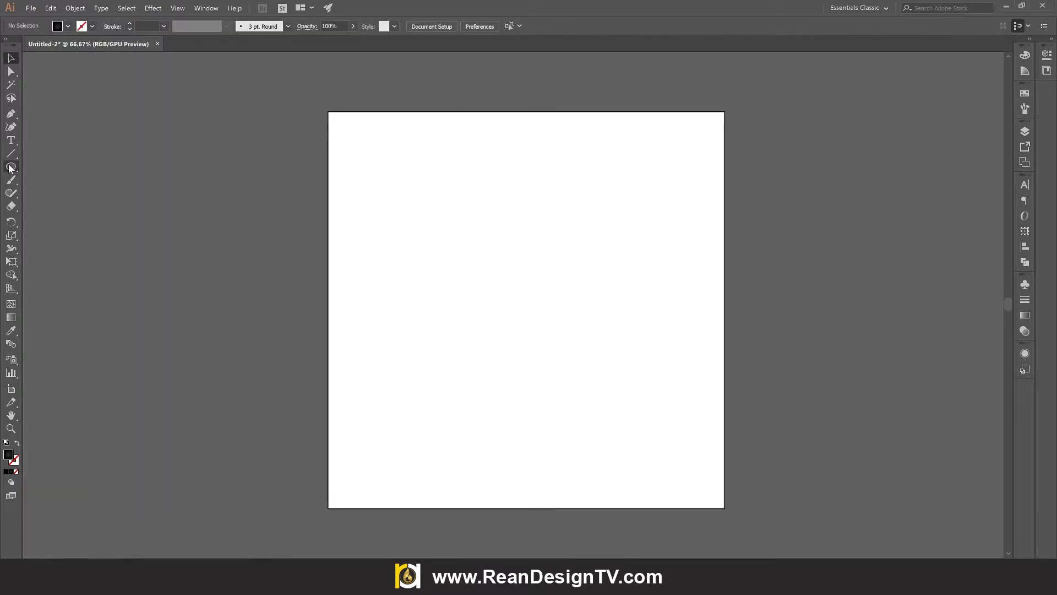
- Draw a hexagon about 112 by 97 px at the artboard's left edge and fill it with solid black
left_click_drag(11, 168, 49, 206)
left_click_drag(342, 261, 355, 278)
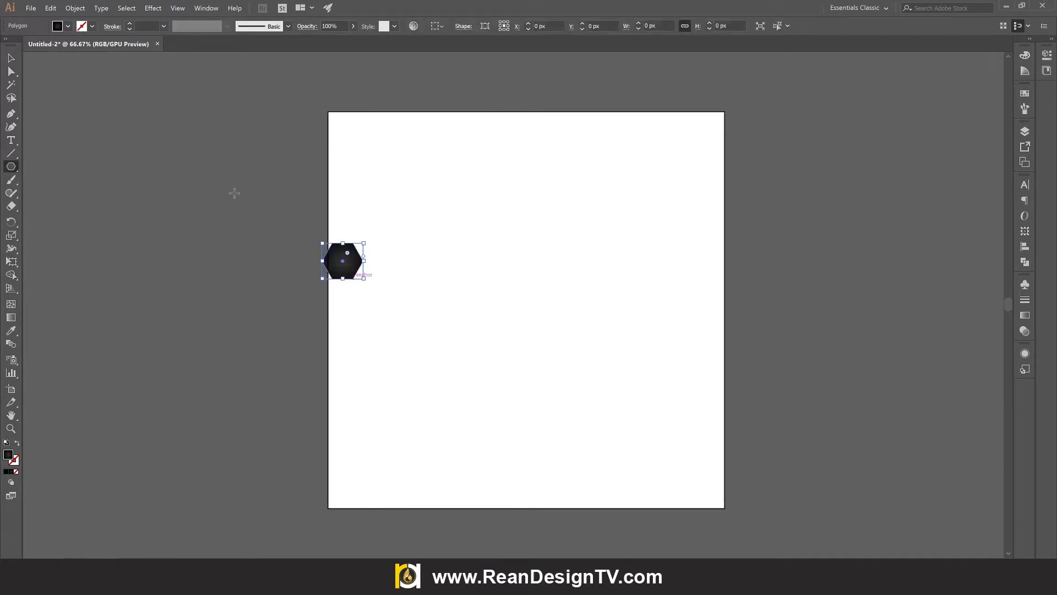
left_click(67, 26)
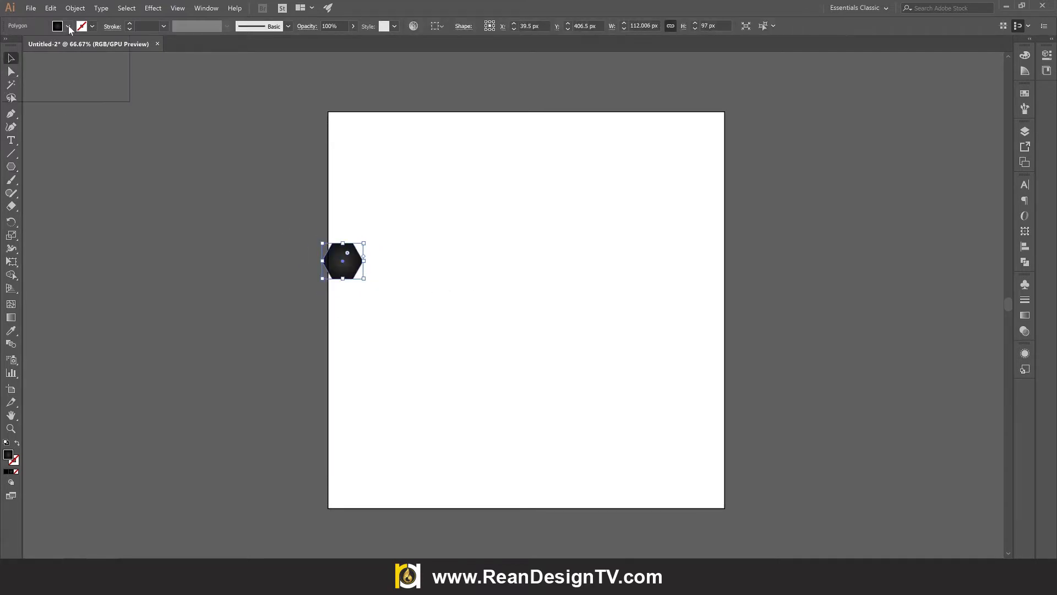
left_click(31, 45)
left_click(199, 223)
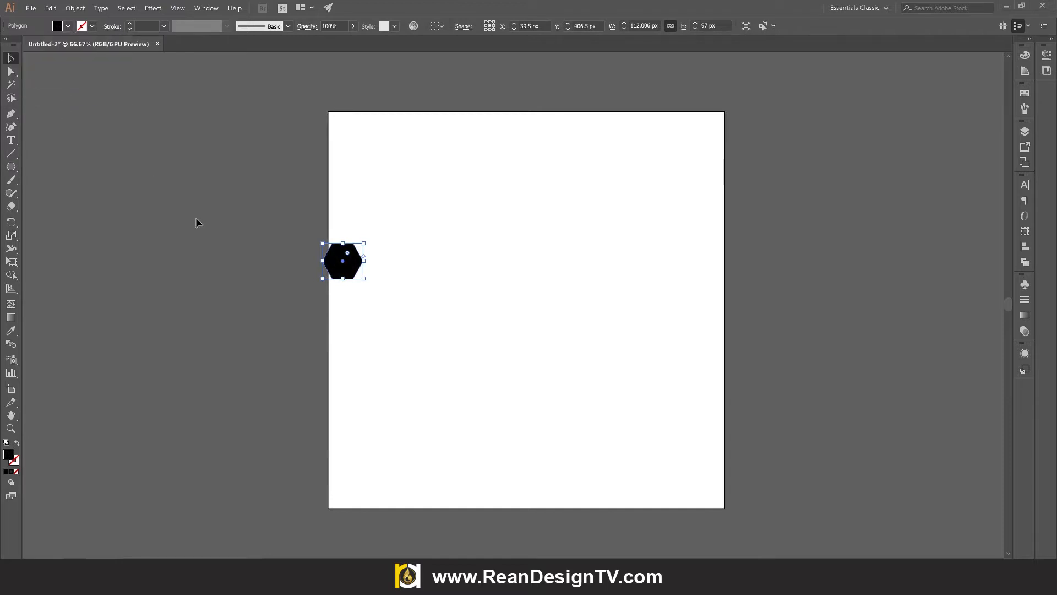
- Move the hexagon inside the artboard's left edge and set its height to 45 px with proportions kept
left_click_drag(351, 260, 383, 304)
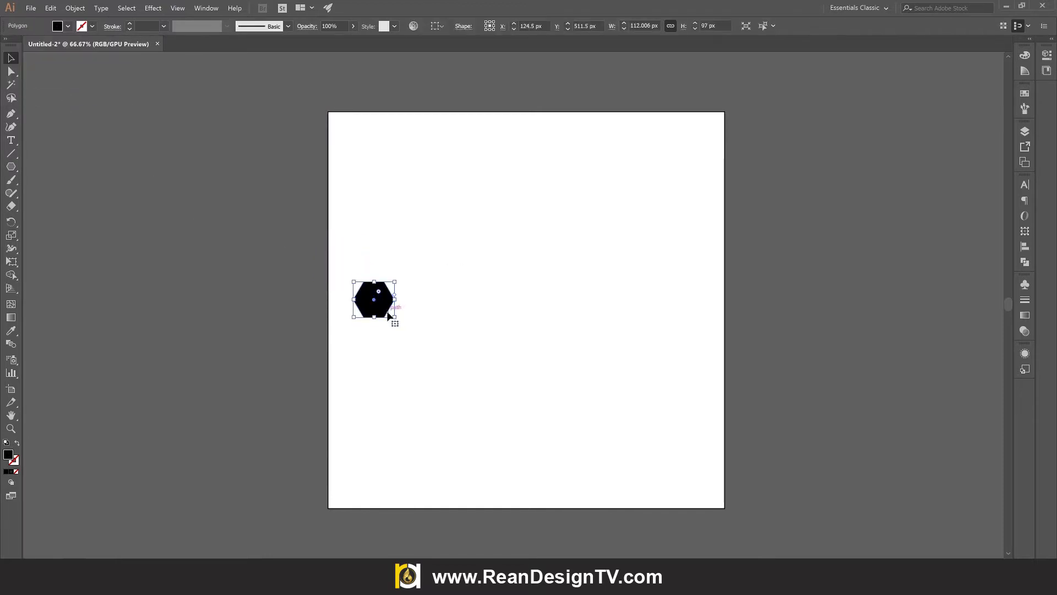
left_click(722, 26)
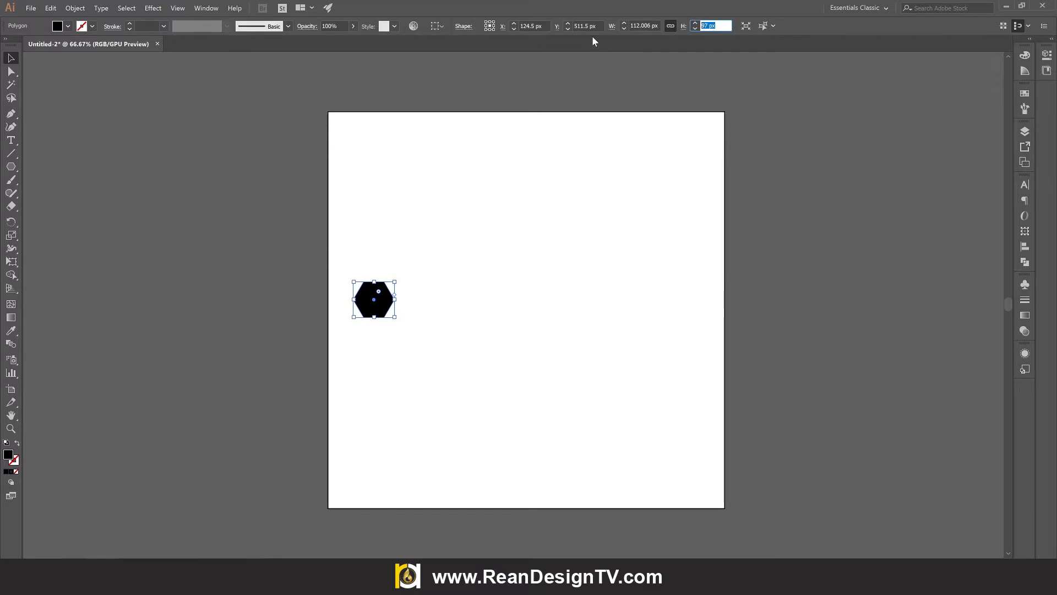
type("45")
key("Return")
left_click_drag(475, 238, 358, 325)
left_click(358, 326)
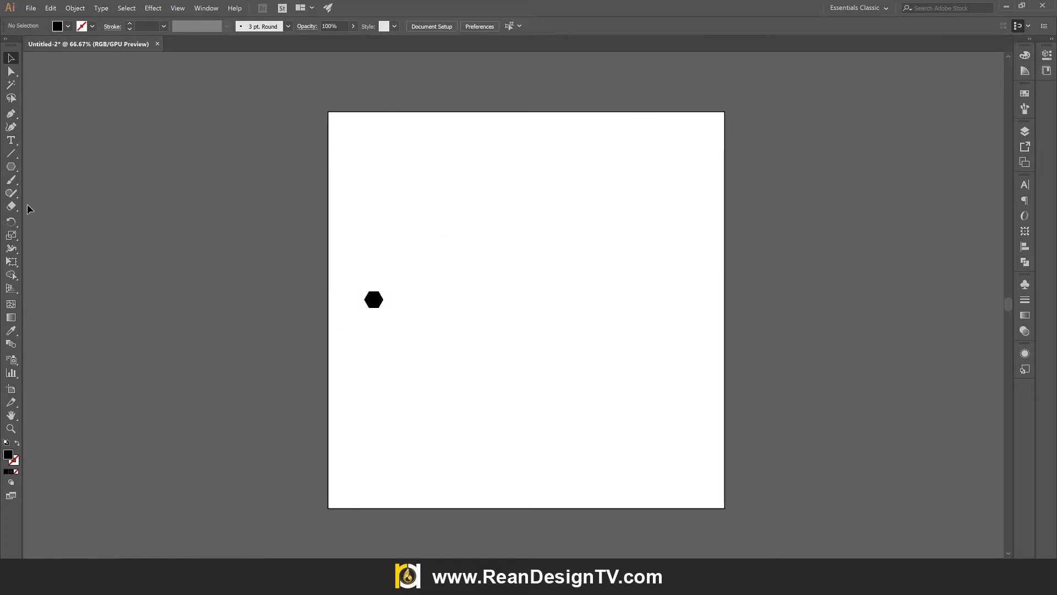
- Draw a circle about 17 px across near the artboard's right edge, level with the hexagon, and shrink it to a tiny dot
left_click(15, 167)
left_click_drag(23, 168, 63, 195)
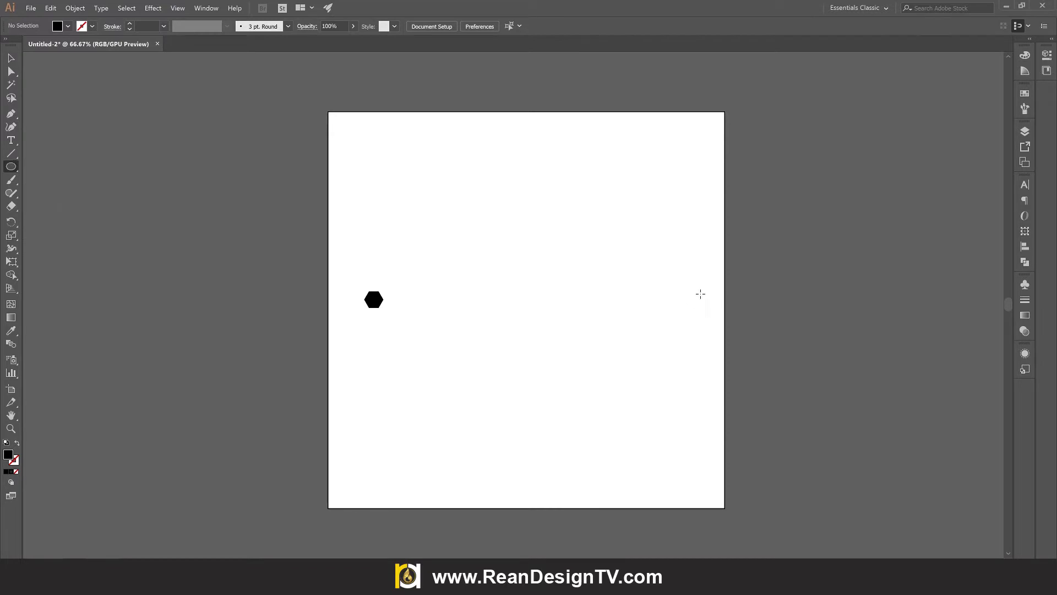
left_click_drag(699, 305, 701, 305)
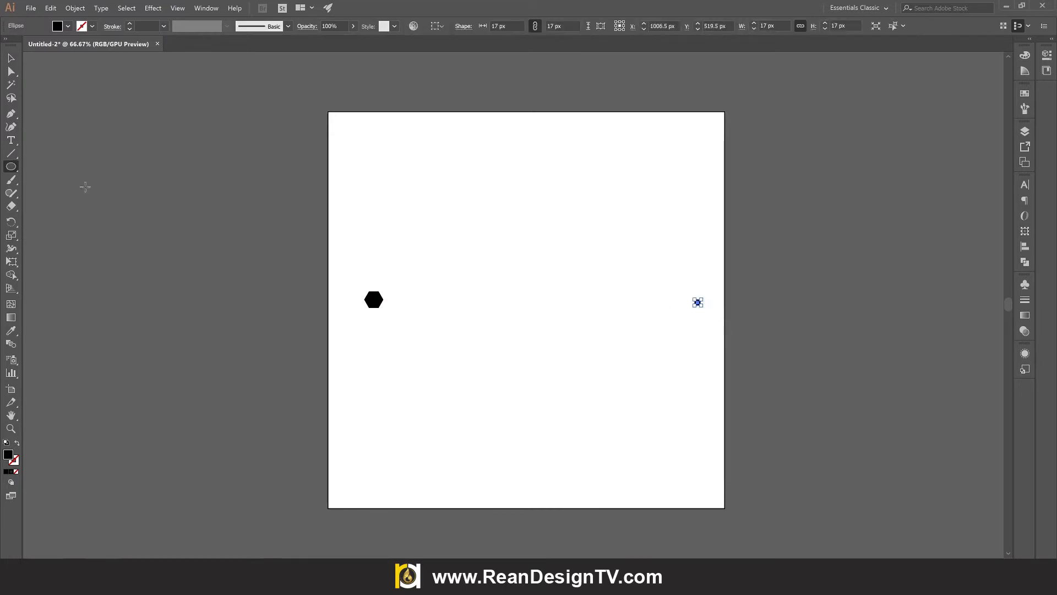
key("v")
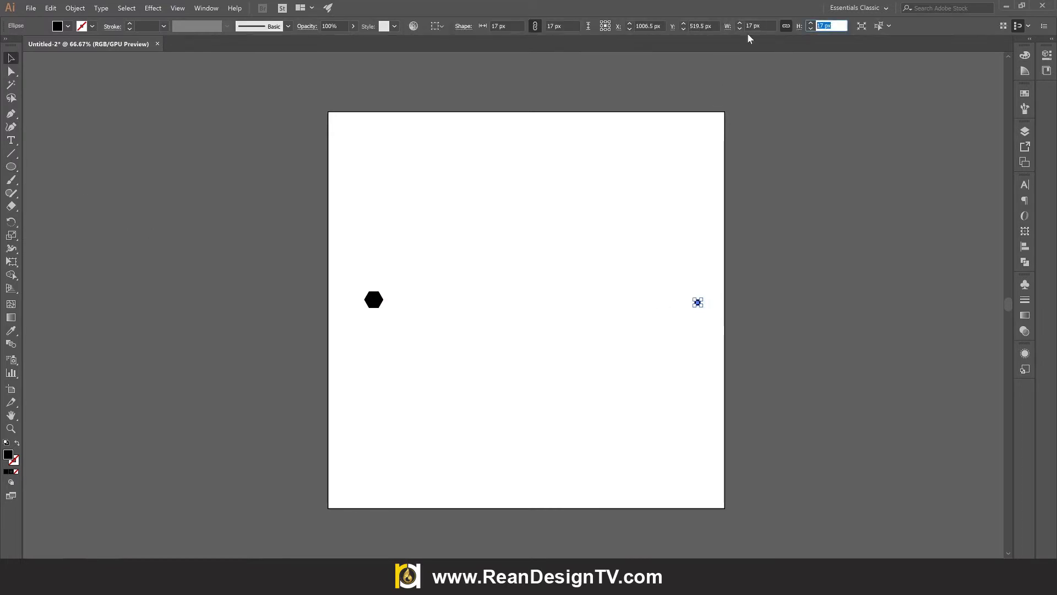
left_click(732, 193)
- Align the hexagon and the tiny dot by their vertical centers and make a blend between them
left_click_drag(222, 234, 786, 371)
left_click(520, 26)
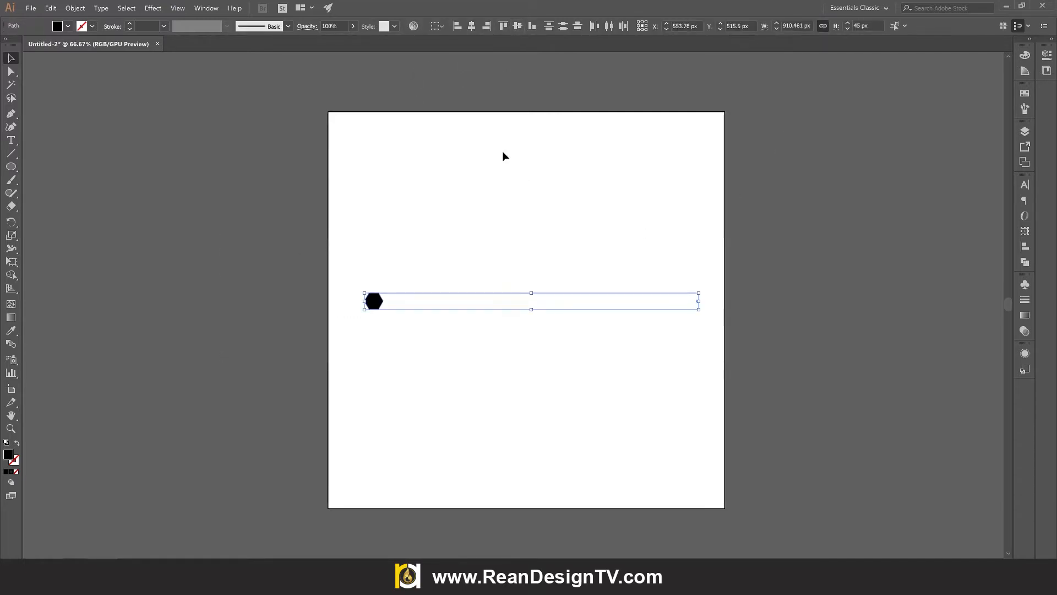
left_click(75, 7)
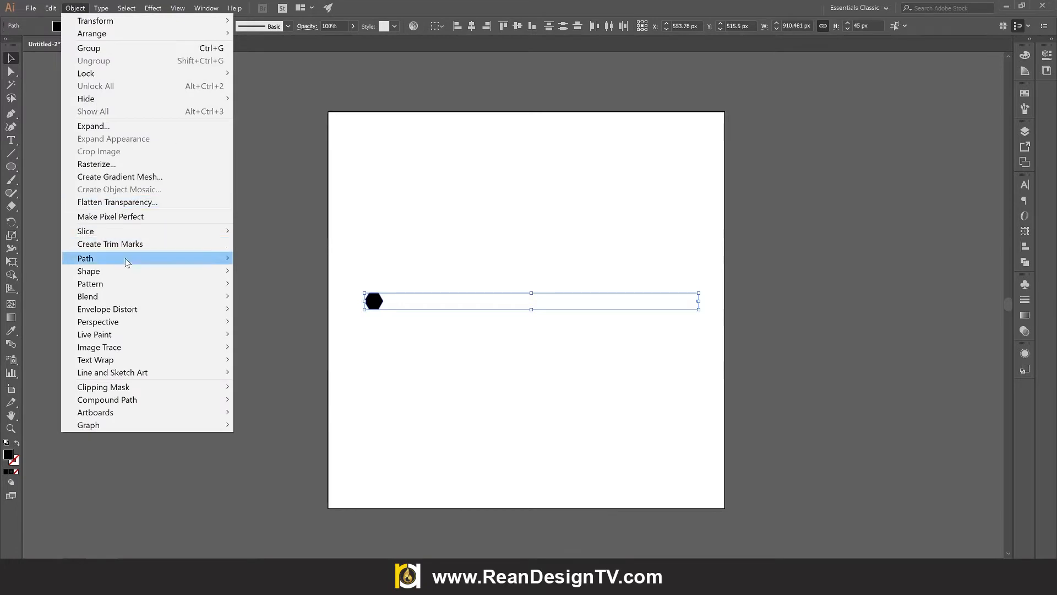
mouse_move(133, 291)
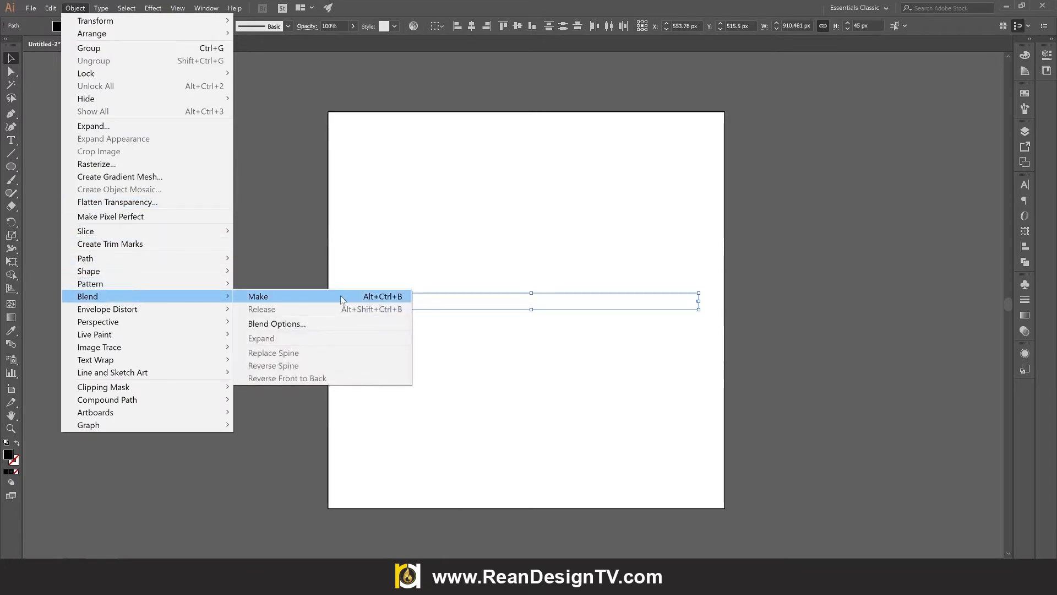
left_click(321, 295)
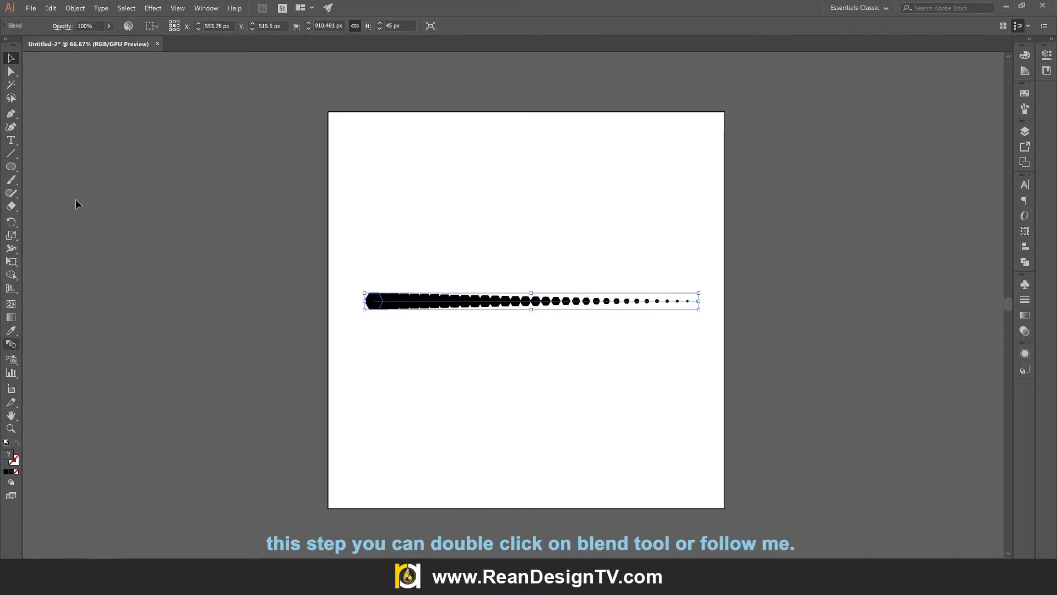
- Change the blend spacing to Specified Steps with 11 steps and turn on the preview
left_click(75, 8)
mouse_move(97, 297)
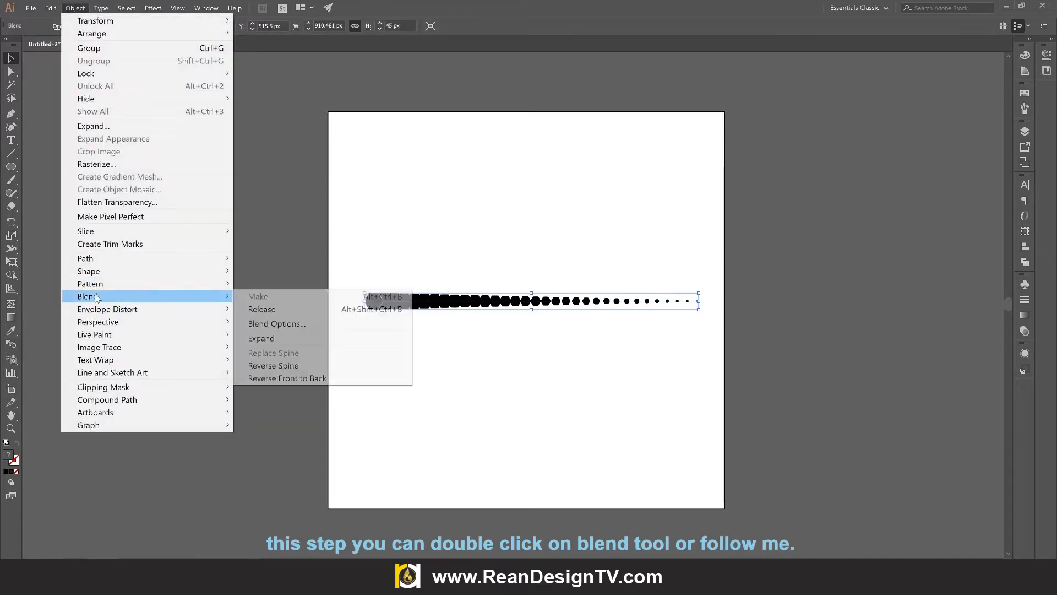
left_click(294, 325)
left_click(800, 331)
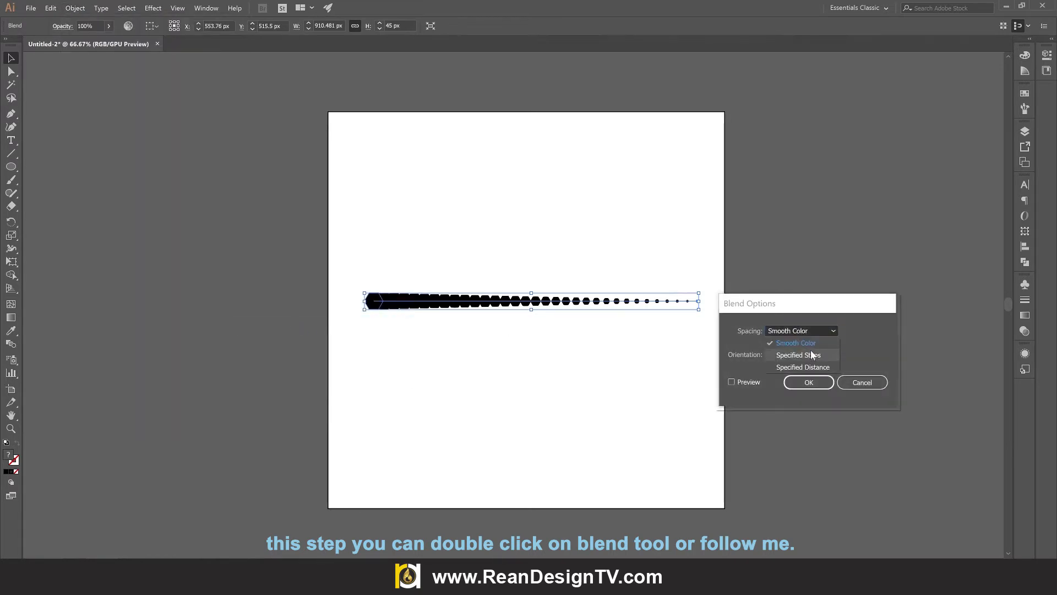
left_click(825, 356)
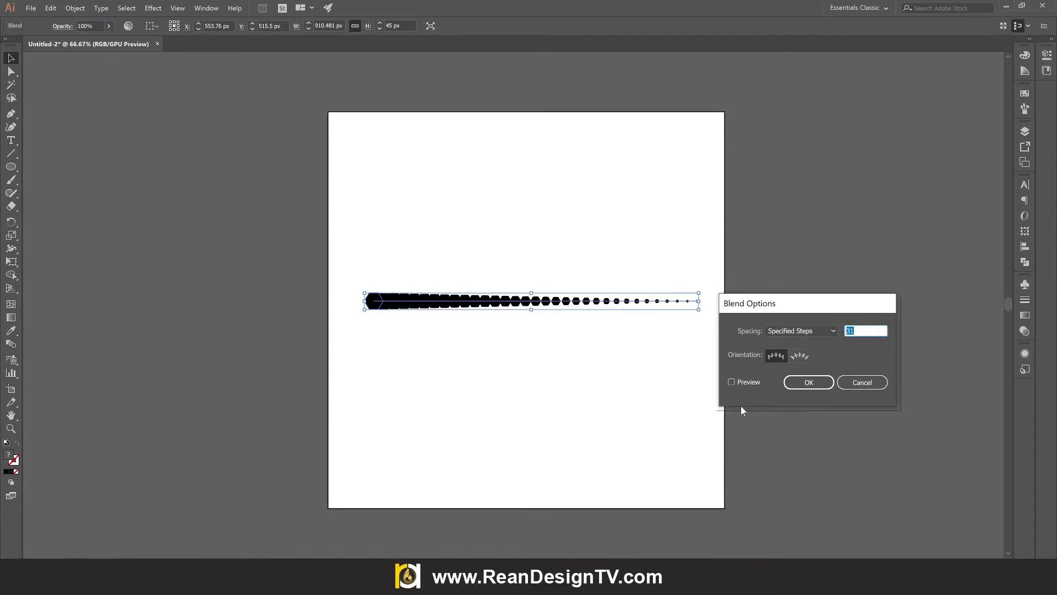
left_click(750, 383)
left_click_drag(859, 331, 797, 335)
type("11")
key("Tab")
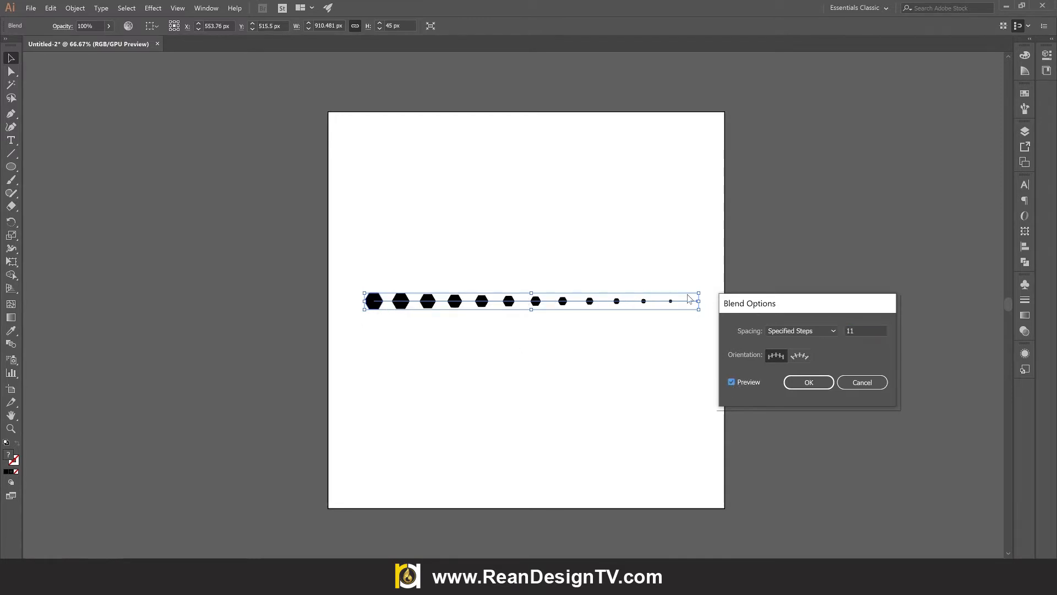
- Set the number of blend steps to 12 and apply the blend options
left_click(852, 330)
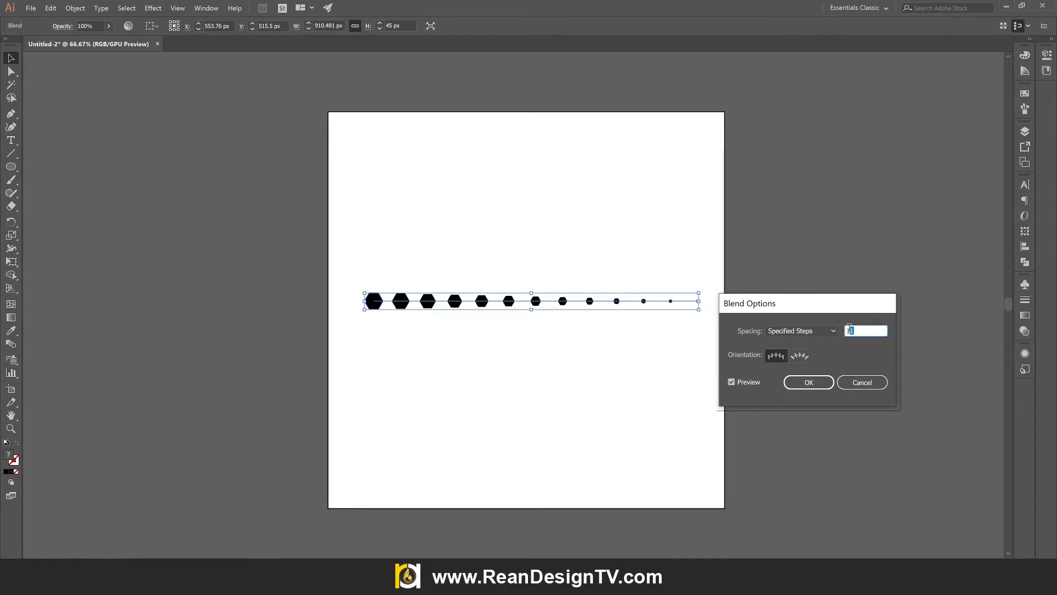
type("12")
key("Tab")
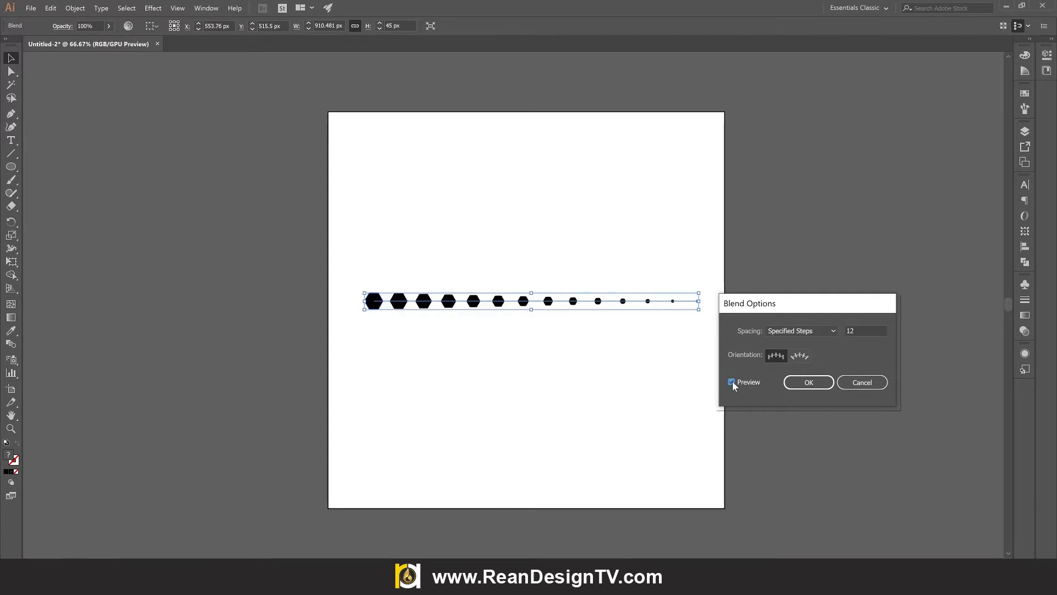
left_click(809, 383)
- Move the blended hexagon row straight up to the upper part of the artboard
left_click(502, 323)
left_click(500, 304)
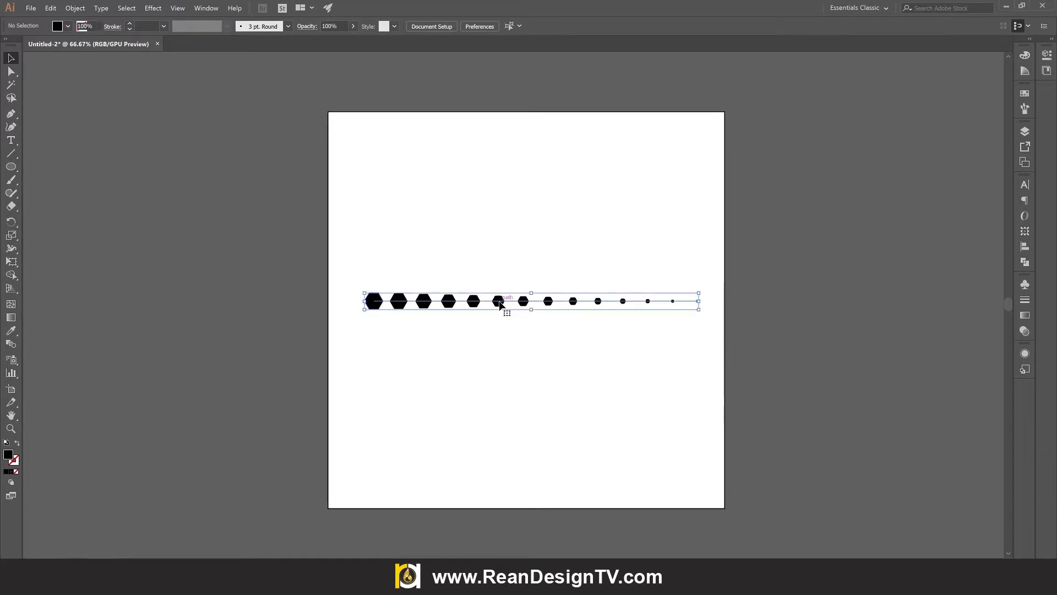
left_click_drag(500, 304, 500, 187)
left_click(70, 215)
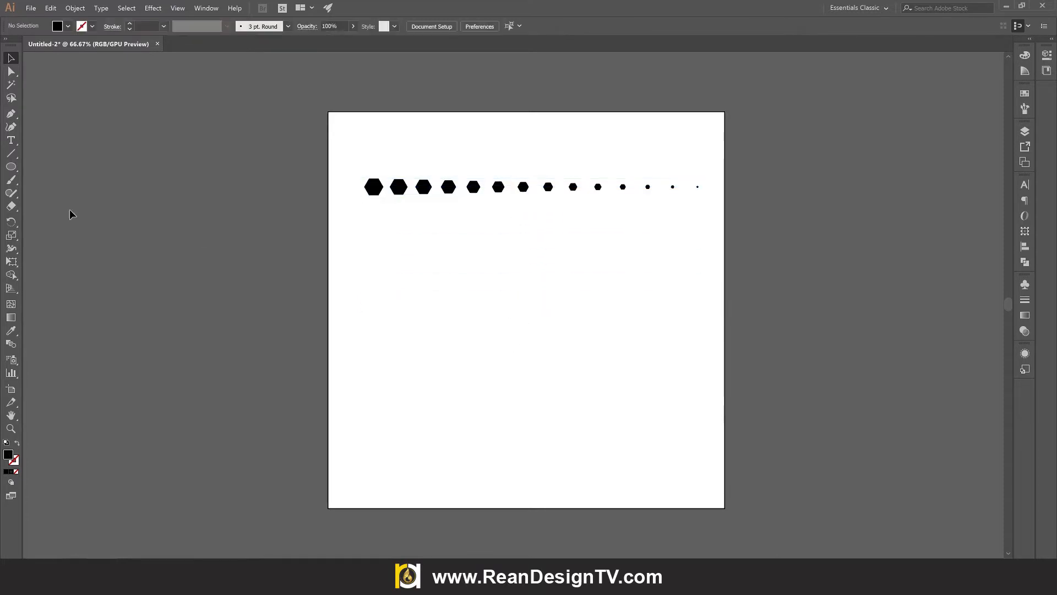
- Draw a circle about 882 px across beneath the blend, spanning from the first hexagon's center to the last dot
key("ctrl+a")
left_click(12, 166)
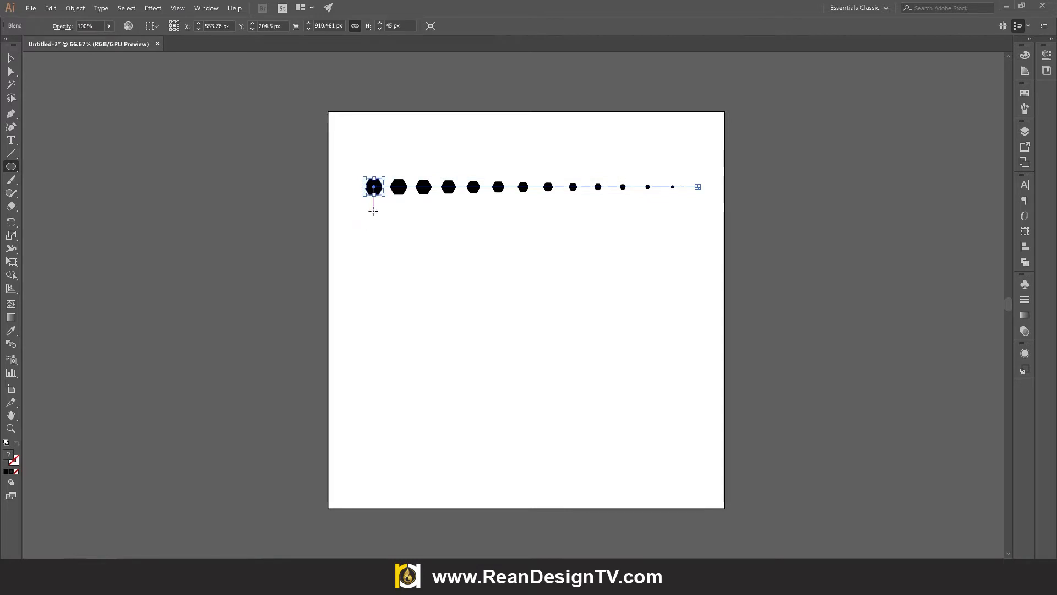
left_click_drag(373, 211, 698, 389)
left_click(11, 57)
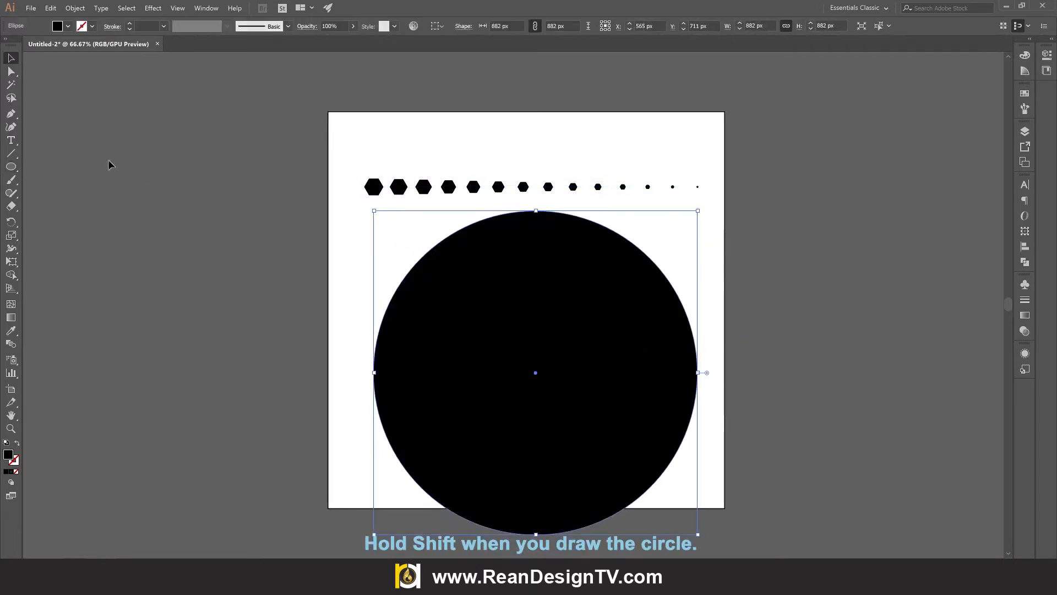
- Give the large circle a 1 pt black stroke and no fill
left_click(92, 26)
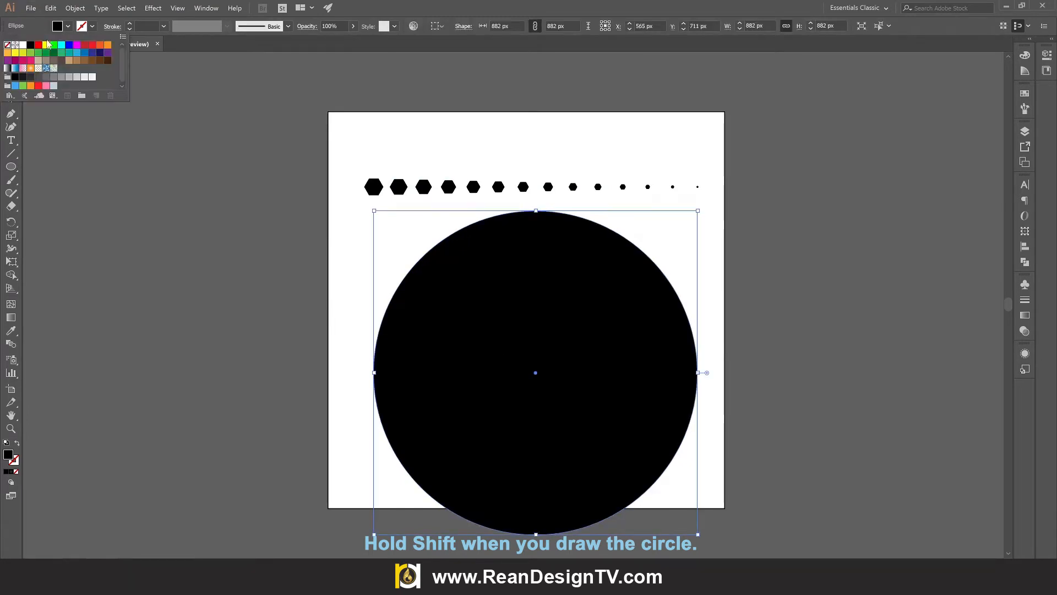
left_click(22, 44)
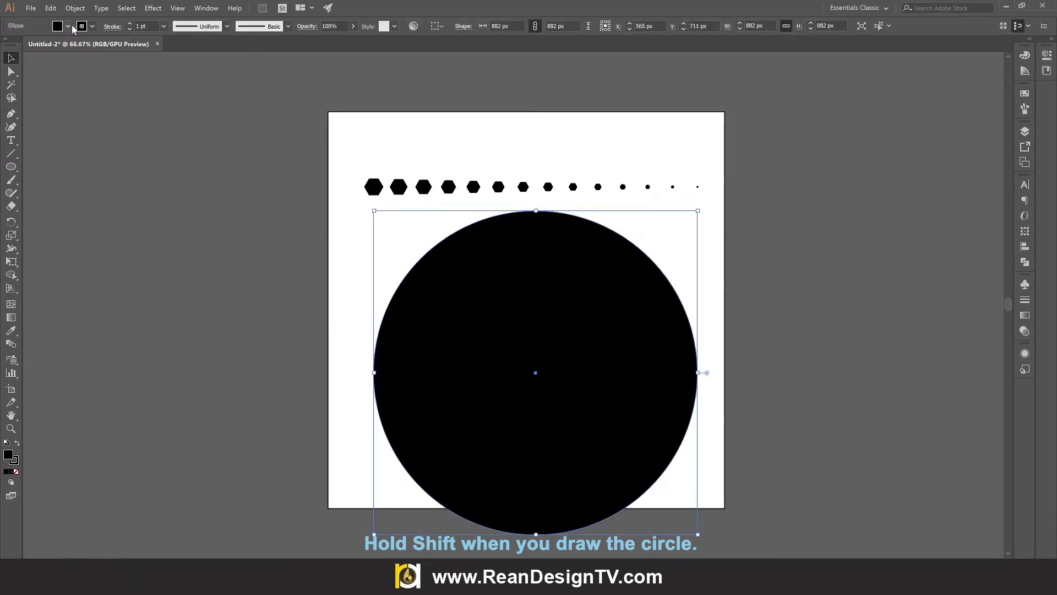
left_click(7, 44)
left_click(207, 273)
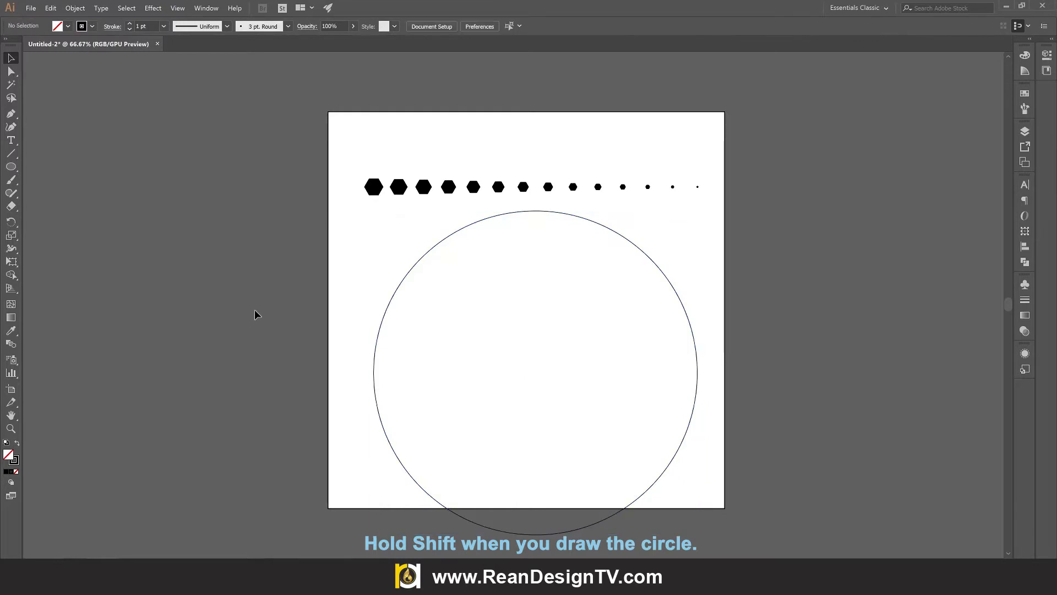
- Delete the circle's bottom and left anchor points so only the upper-right quarter arc remains
scroll(438, 387, "down", 2)
left_click(12, 71)
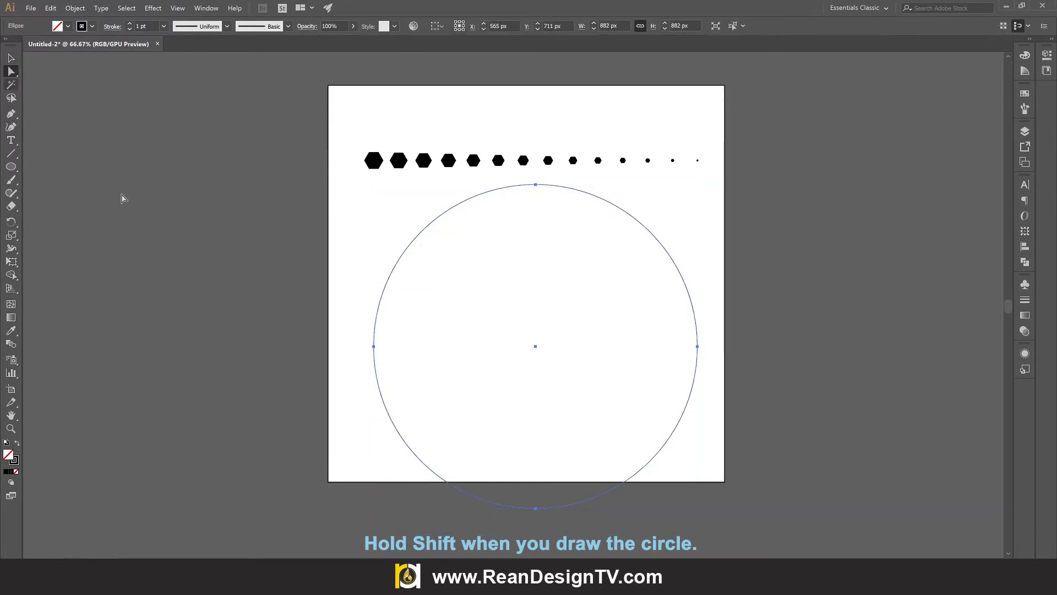
left_click_drag(331, 334, 538, 508)
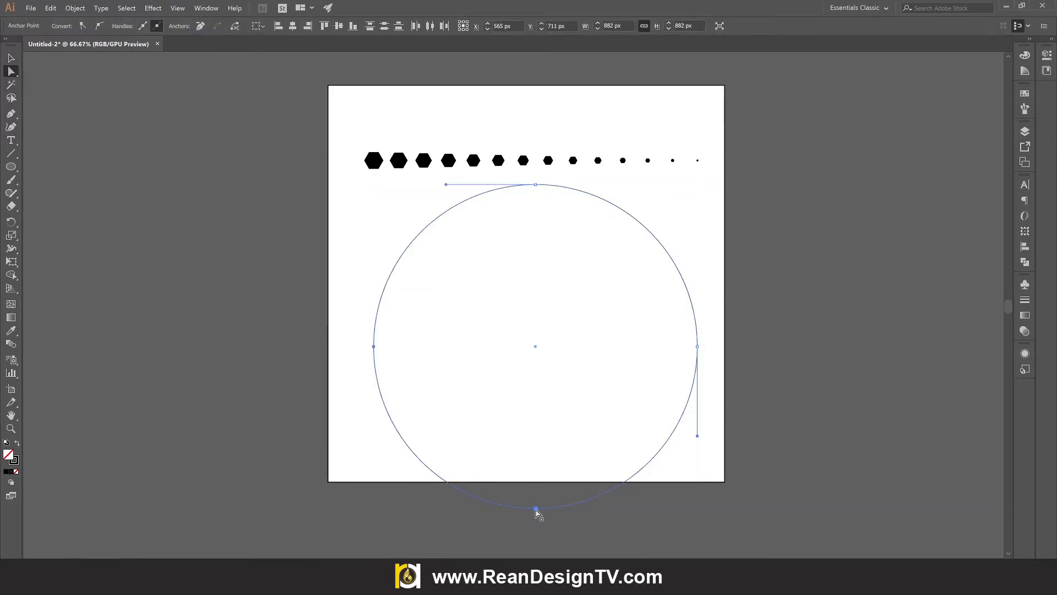
left_click(536, 507)
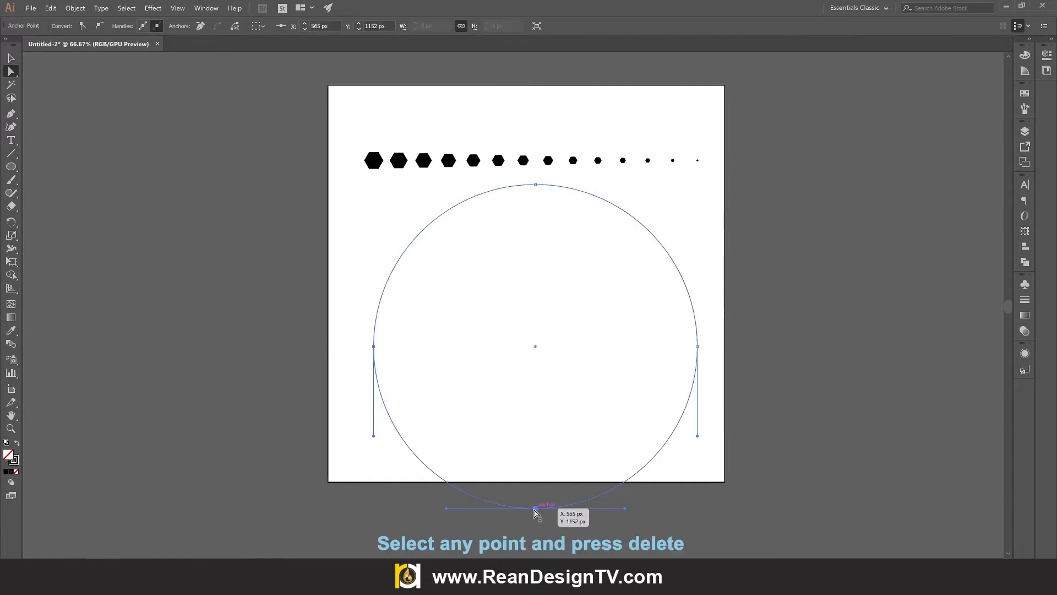
key("Delete")
left_click(373, 346)
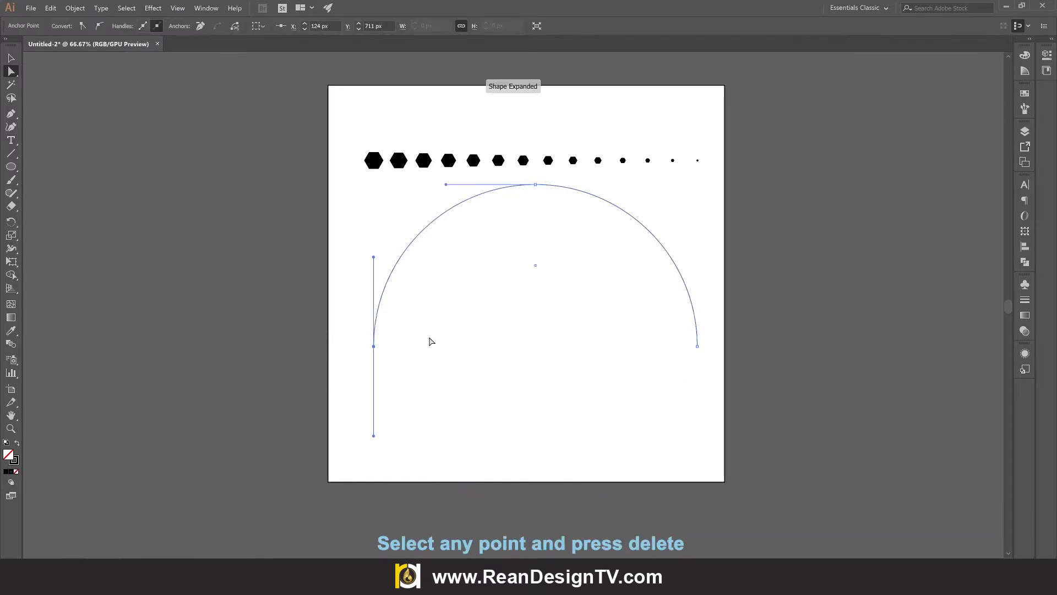
key("Delete")
left_click(11, 57)
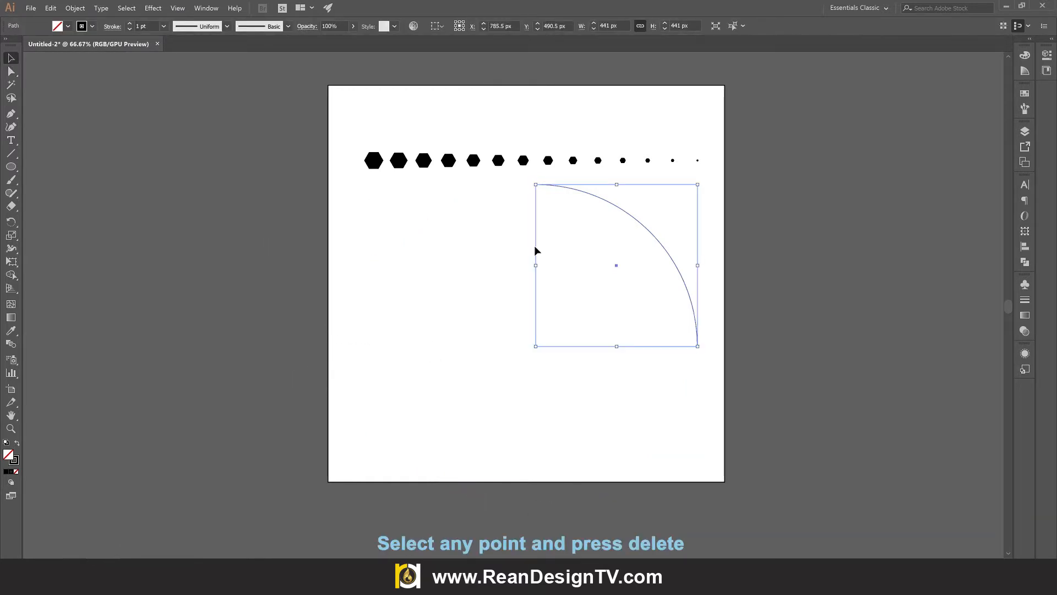
- Move the quarter arc horizontally to the left beneath the hexagon row, centered at about X 703.5 px
left_click(534, 246)
left_click_drag(647, 228, 598, 233)
scroll(601, 248, "up", 1)
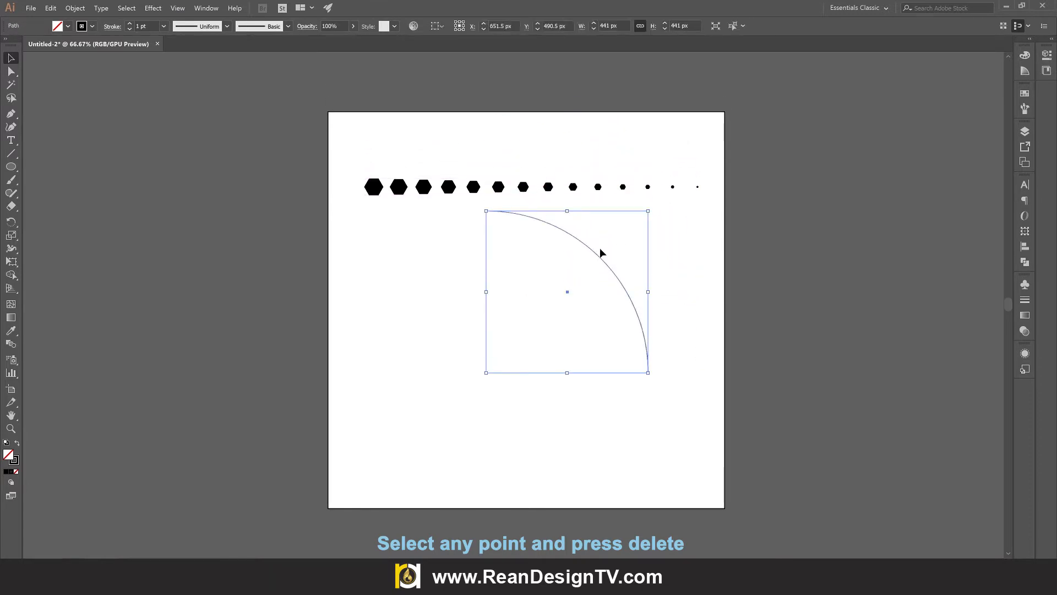
left_click(739, 284)
left_click_drag(631, 303, 652, 303)
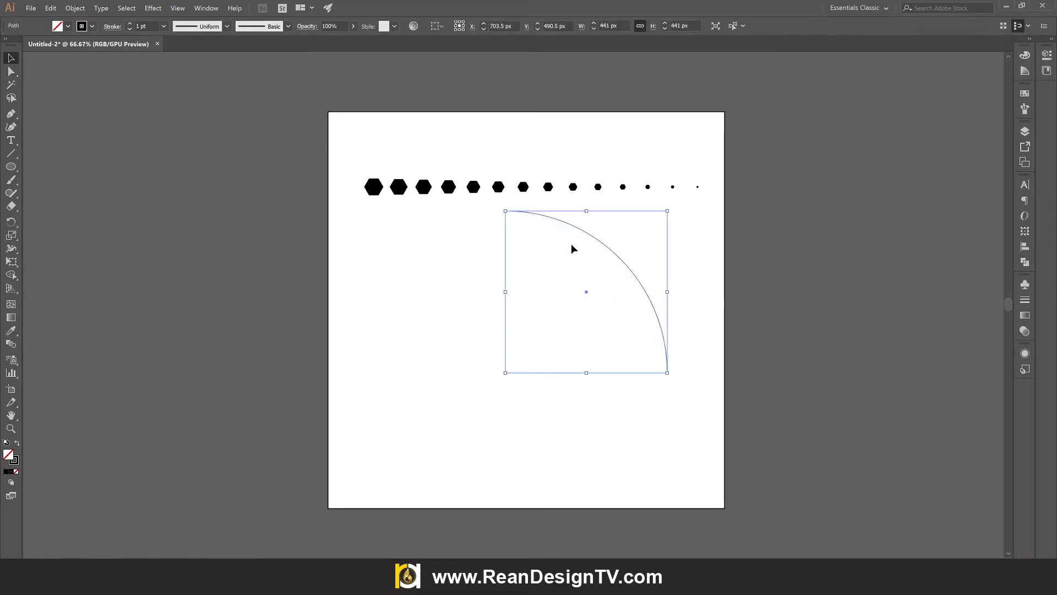
- Replace the hexagon blend's spine with the quarter arc so the shapes follow the curve
key("ctrl+a")
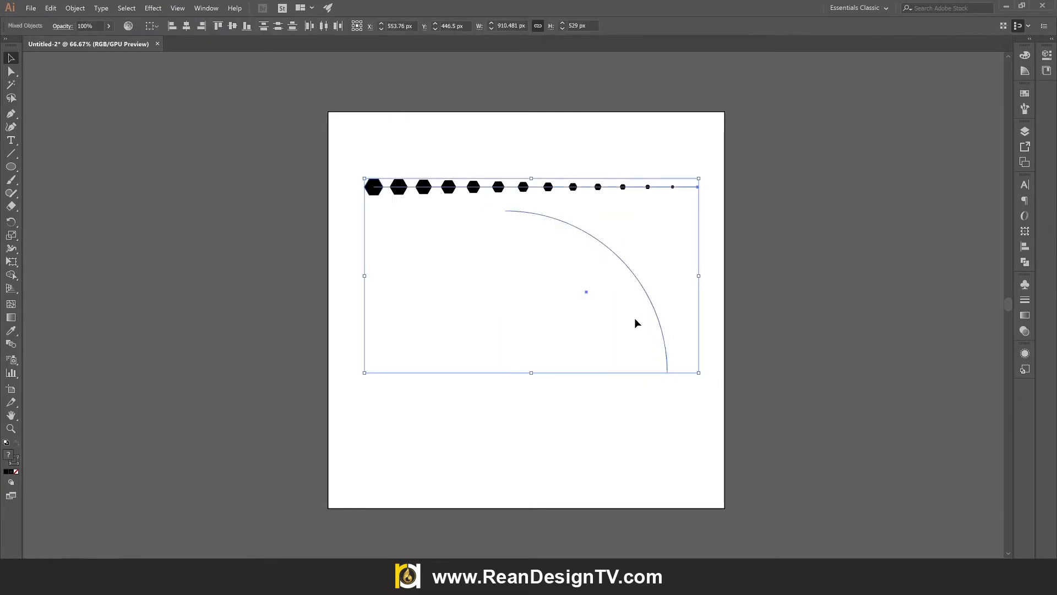
left_click(75, 7)
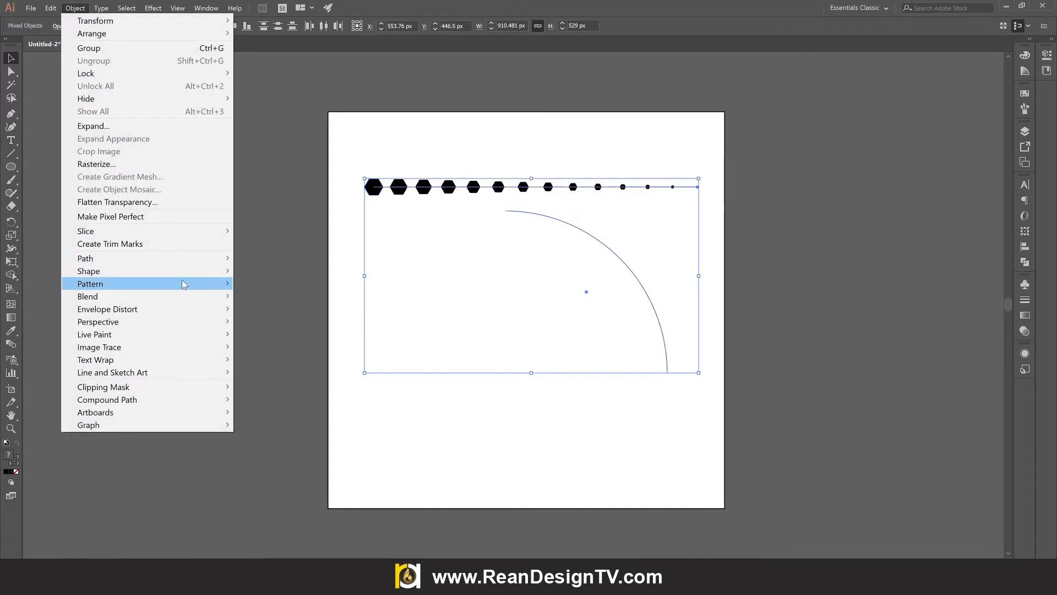
mouse_move(180, 293)
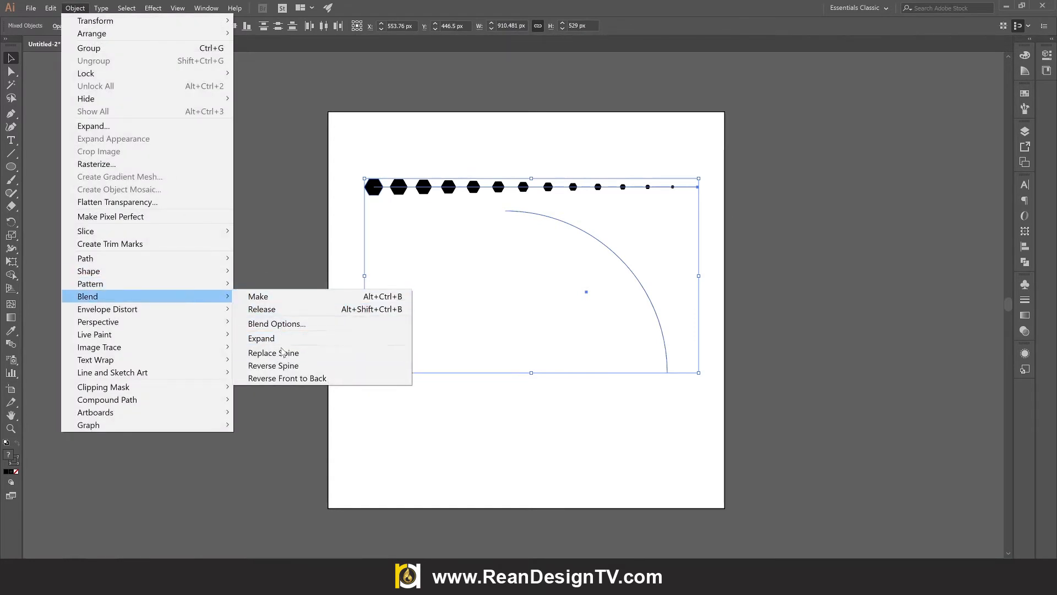
left_click(273, 353)
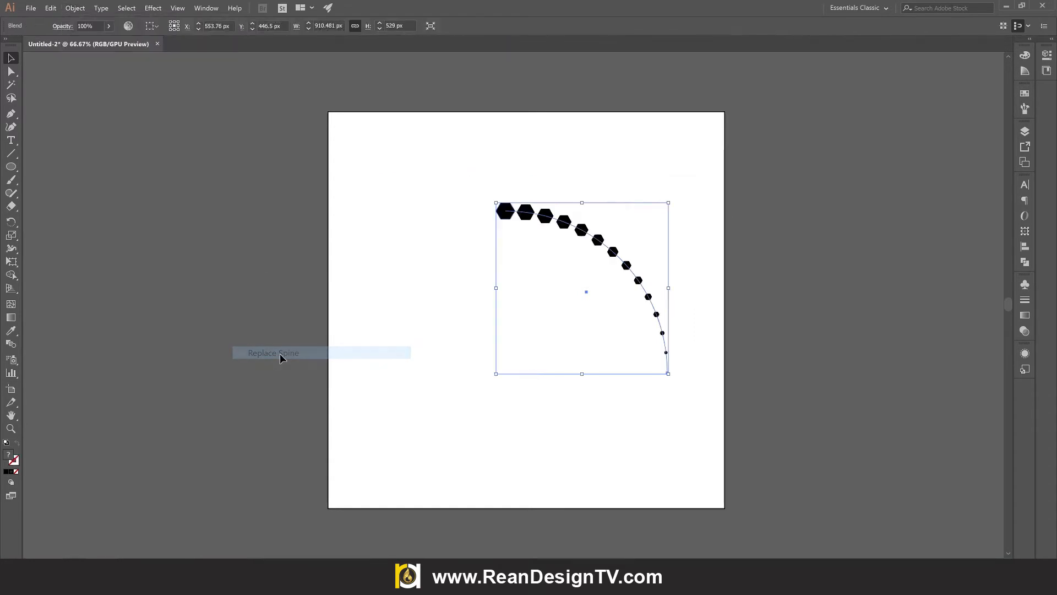
left_click(594, 284)
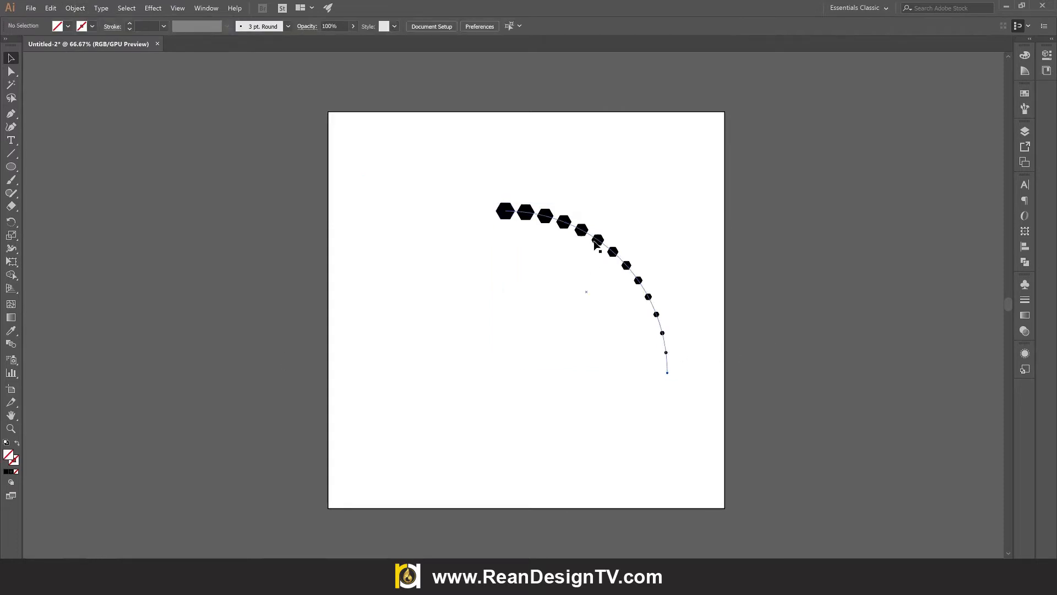
- Move the curved hexagon blend toward the artboard's upper-right corner, placing it at about X 845.76 px, Y 247.5 px
left_click_drag(591, 238, 551, 161)
scroll(567, 189, "up", 1)
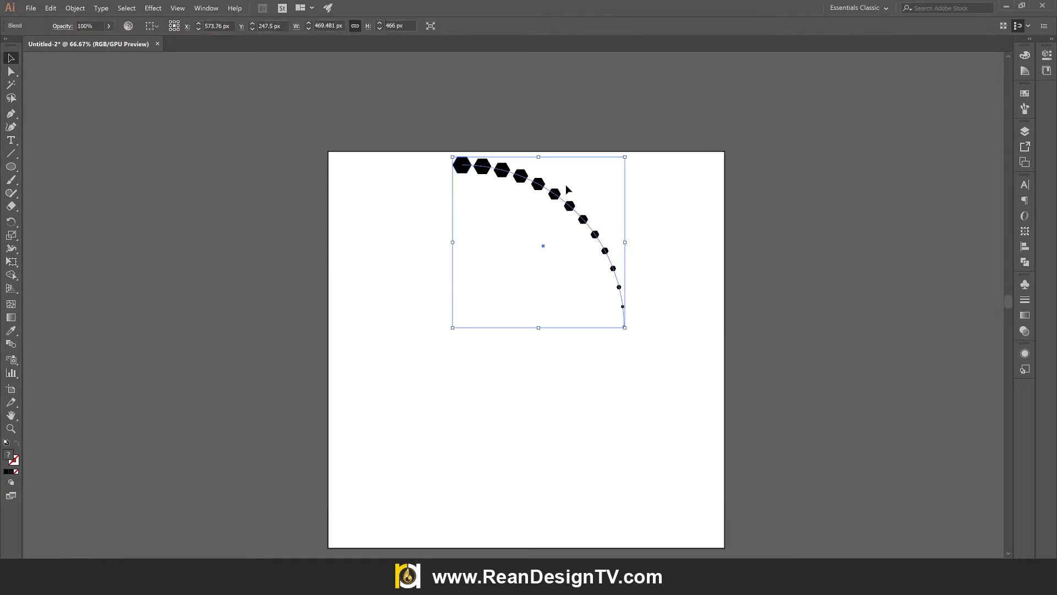
scroll(484, 215, "up", 1)
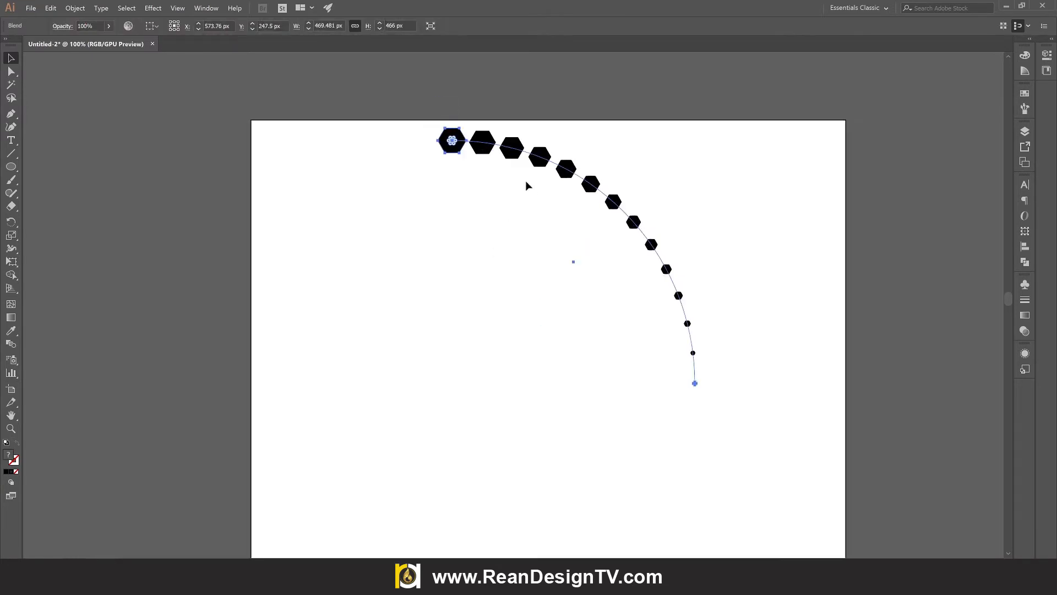
left_click_drag(573, 168, 687, 164)
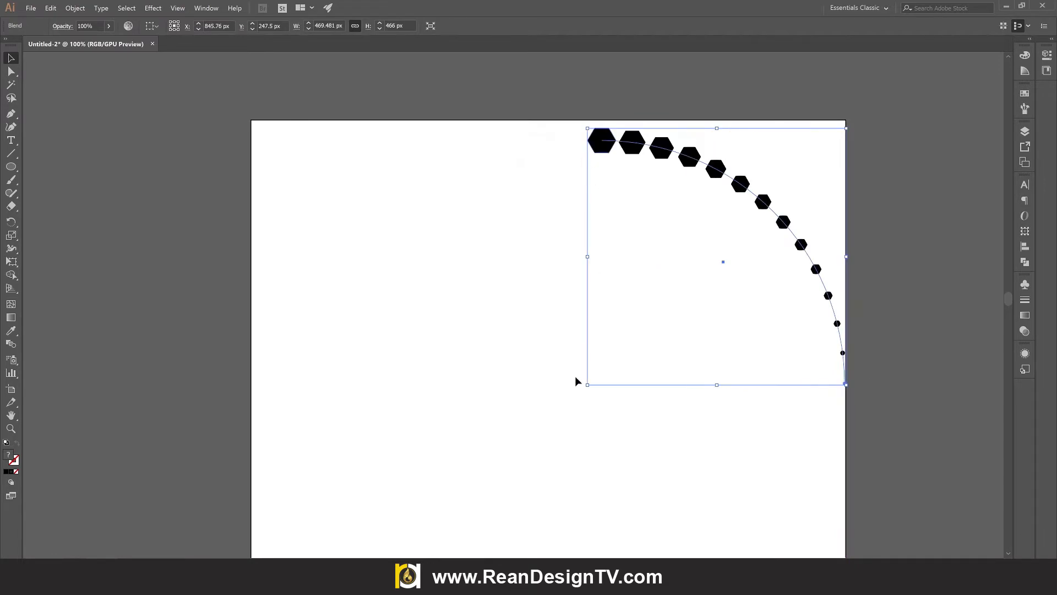
- Enlarge the curved blend proportionally to about 582.5 × 578 px and fit it against the artboard's top and right edges
scroll(582, 324, "down", 1)
left_click_drag(585, 321, 544, 362)
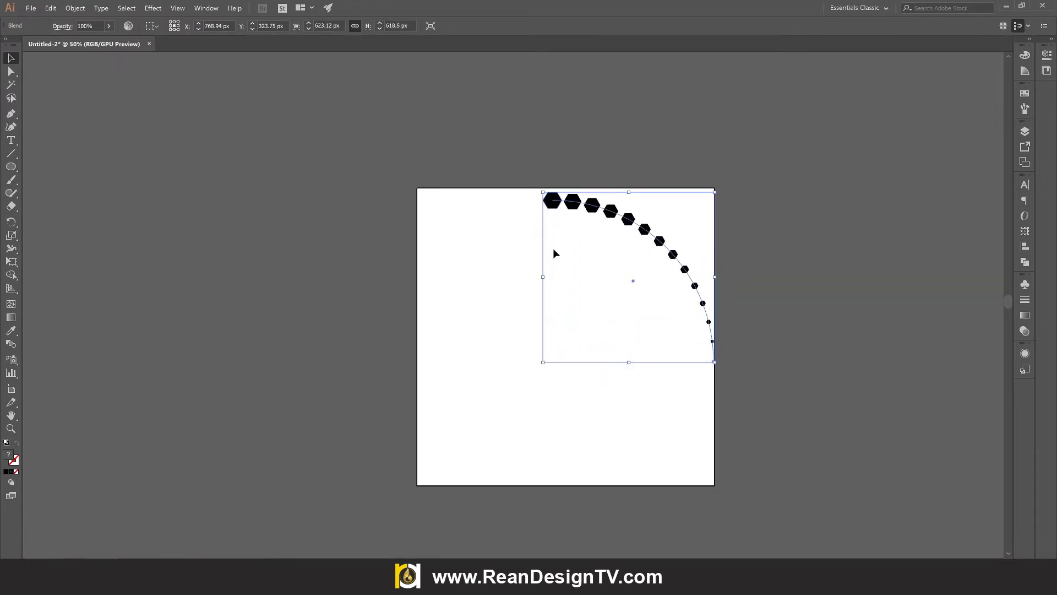
scroll(589, 204, "up", 1)
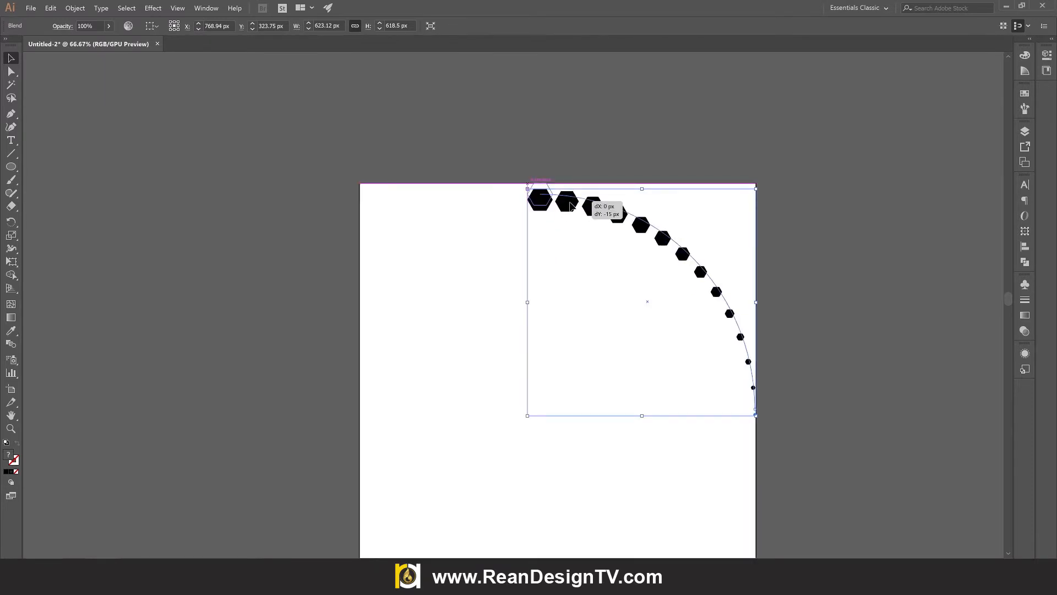
scroll(532, 423, "down", 2)
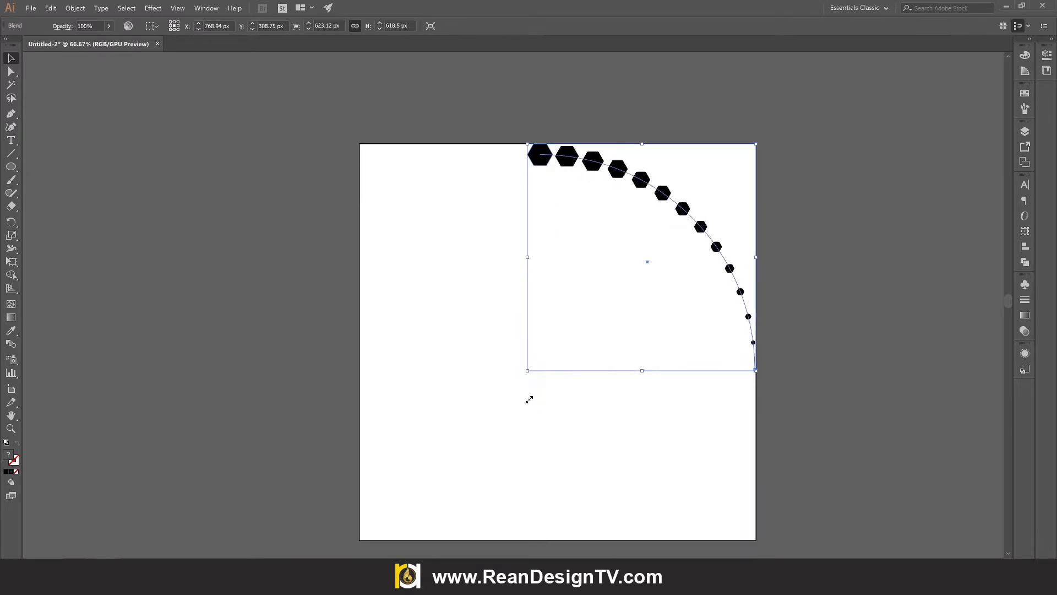
mouse_move(528, 372)
left_mouse_down()
mouse_move(551, 359)
mouse_move(544, 367)
left_mouse_up()
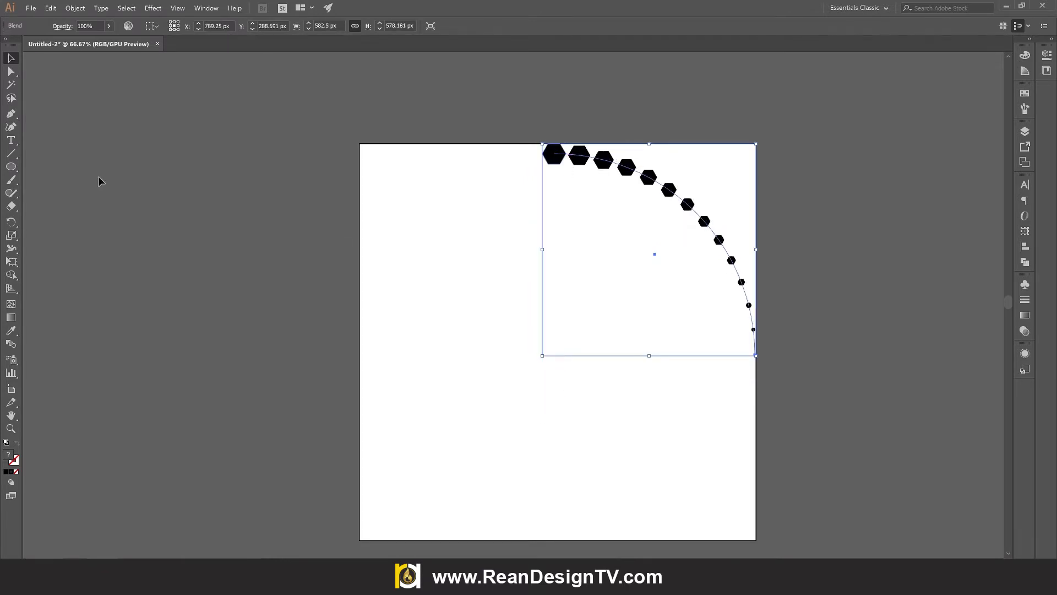
- Show the rulers and add a vertical guide along the blend's left edge and a horizontal guide along its bottom edge
key("ctrl+r")
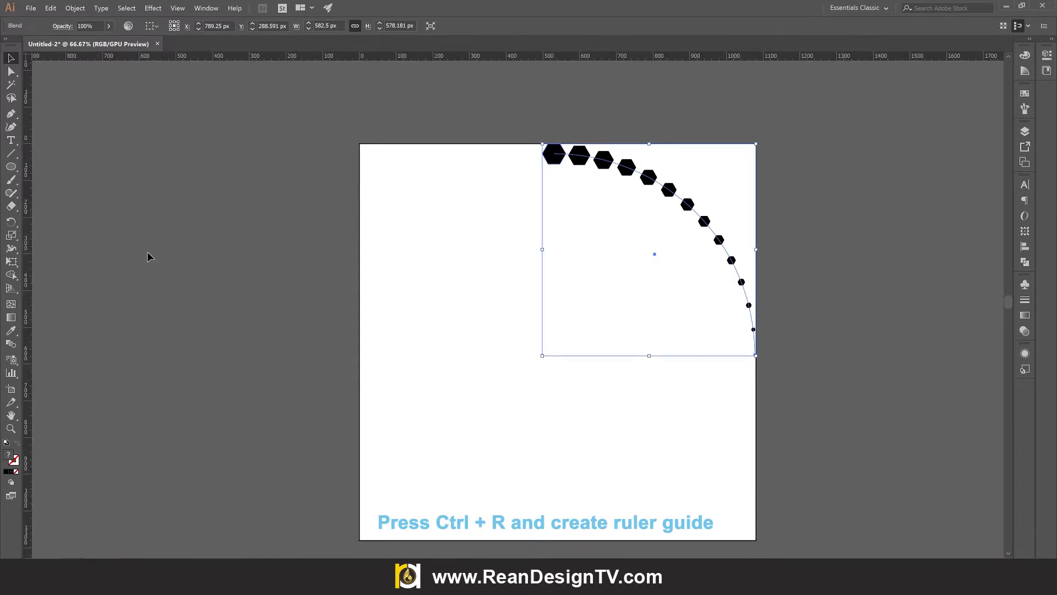
left_click(40, 270)
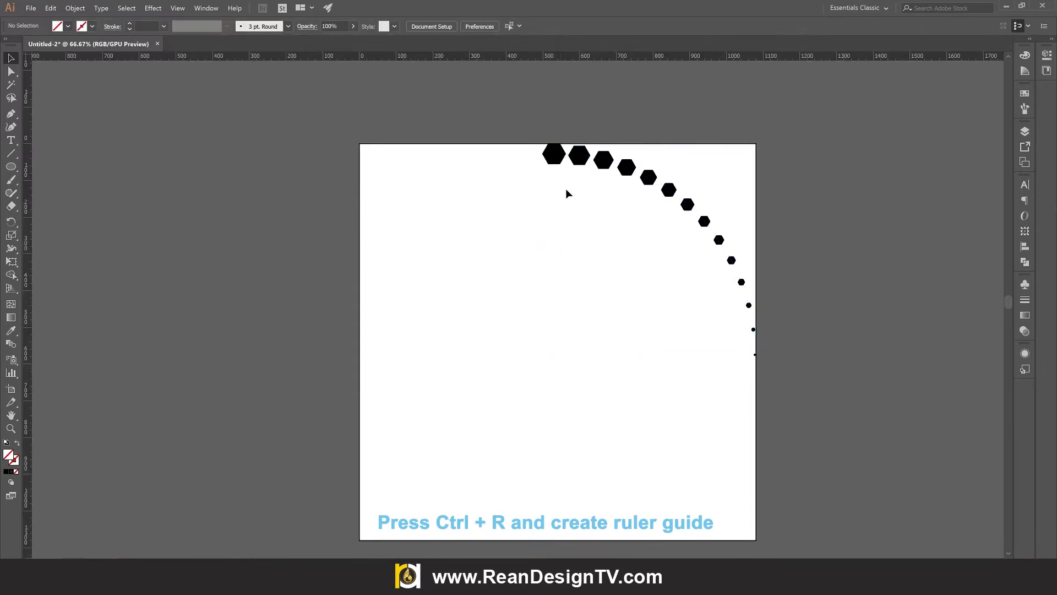
left_click(566, 166)
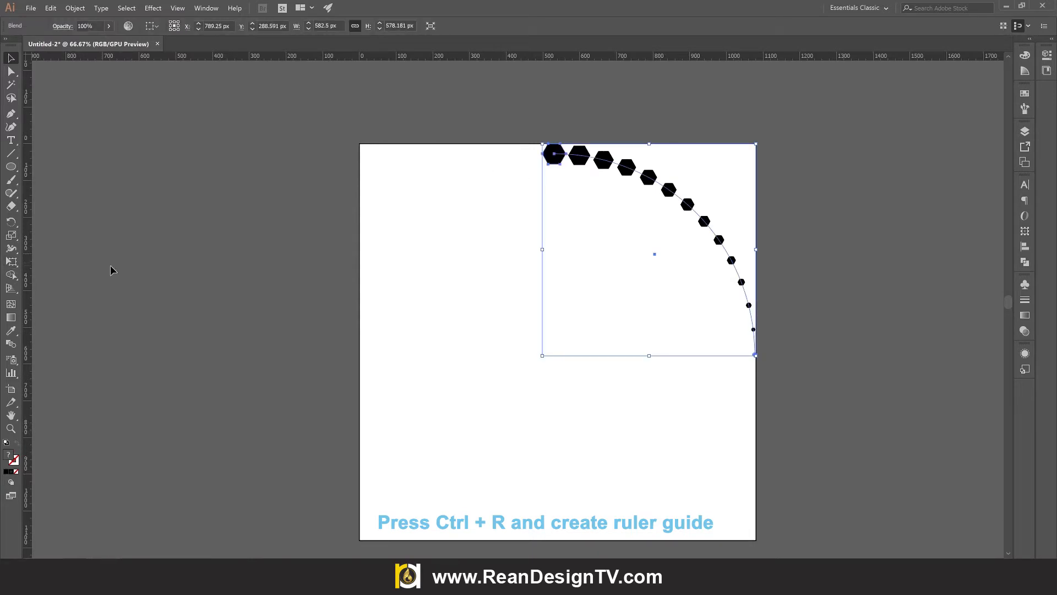
left_click_drag(111, 266, 542, 300)
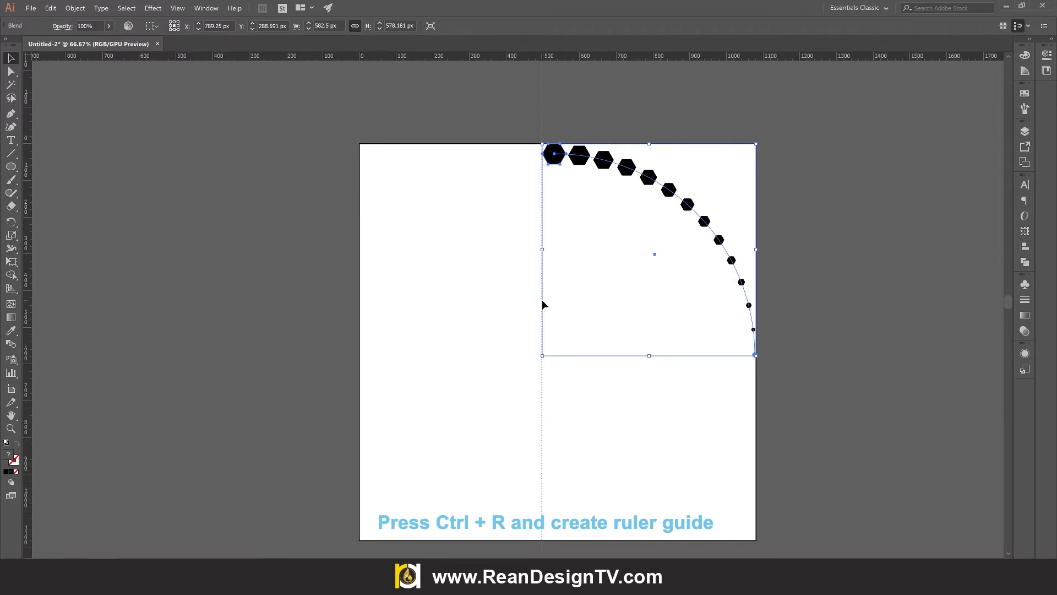
left_click_drag(542, 301, 542, 301)
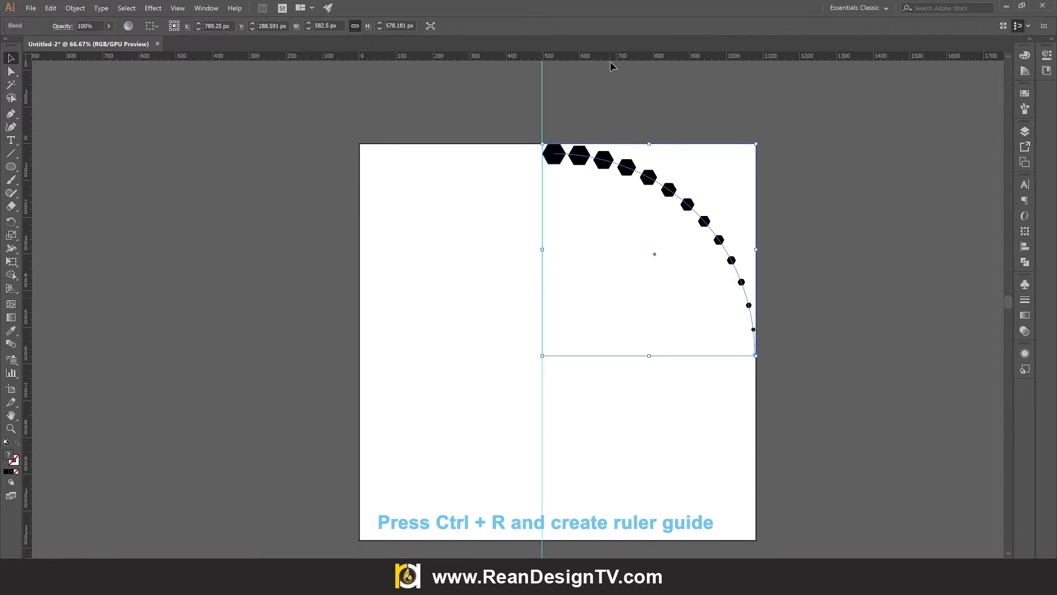
left_click_drag(592, 247, 614, 360)
left_click(957, 231)
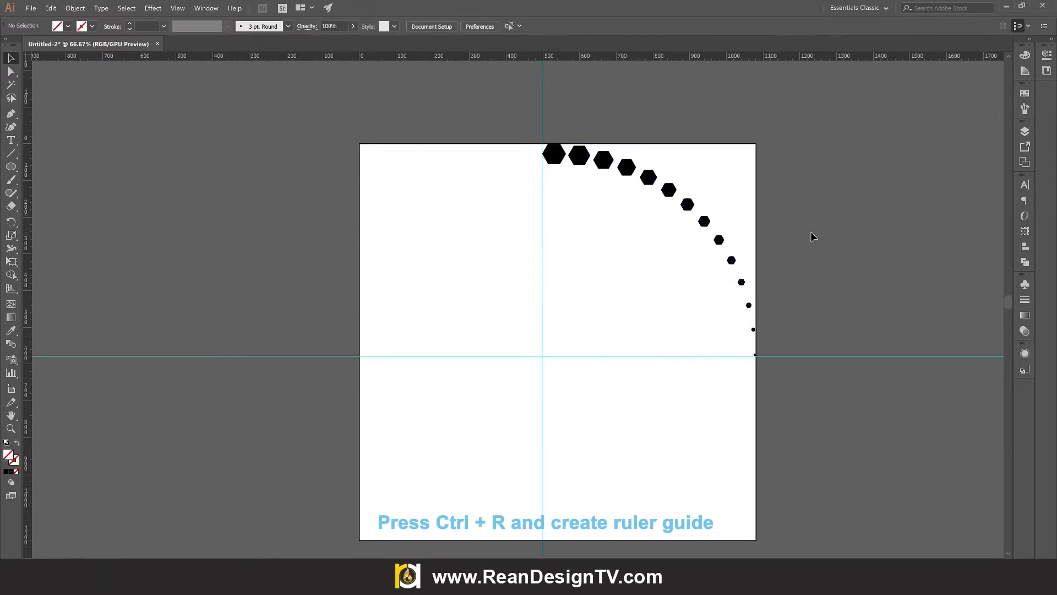
- Rotate a copy of the curved blend by 360/4 degrees around the intersection of the two guides
left_click(653, 187)
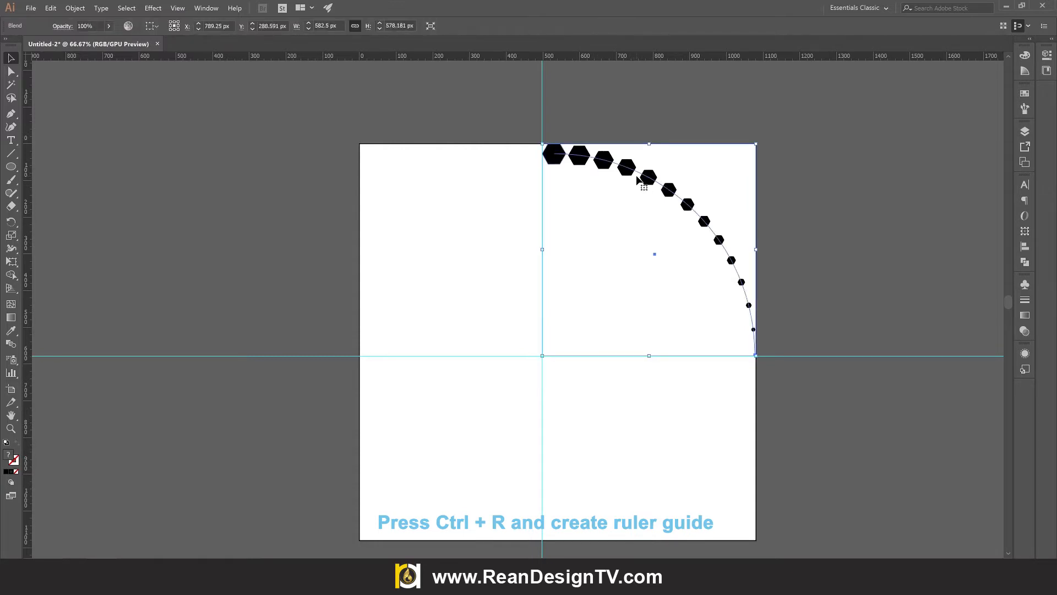
left_click(11, 222)
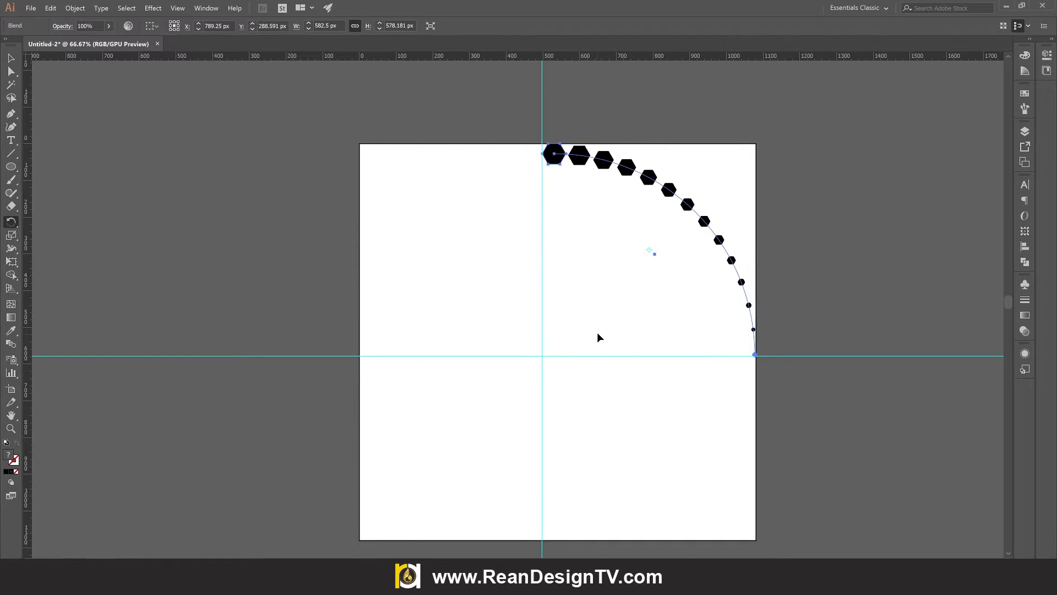
scroll(599, 338, "up", 1)
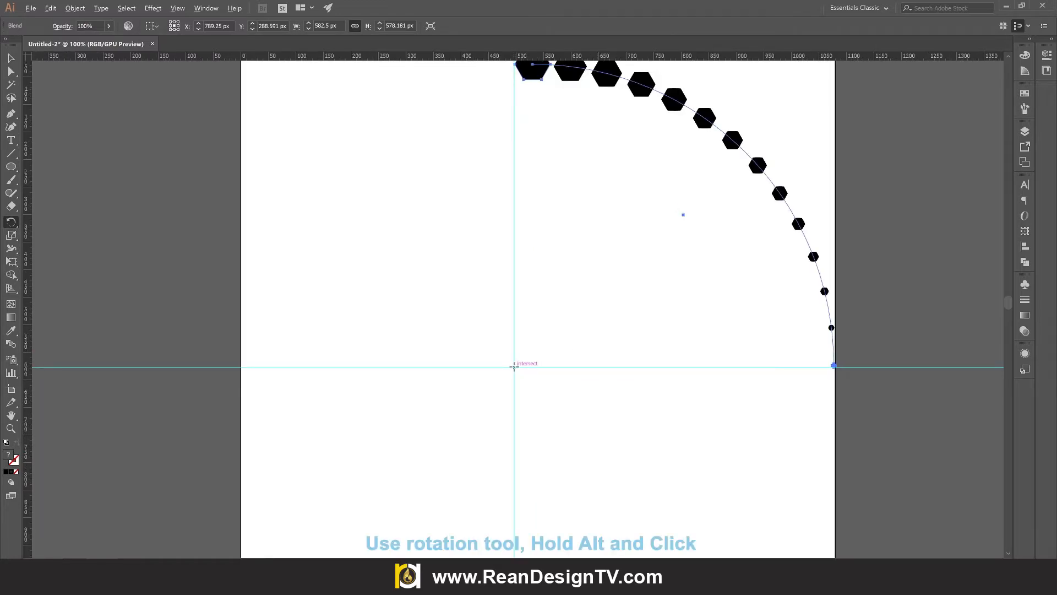
left_click(514, 366, "alt")
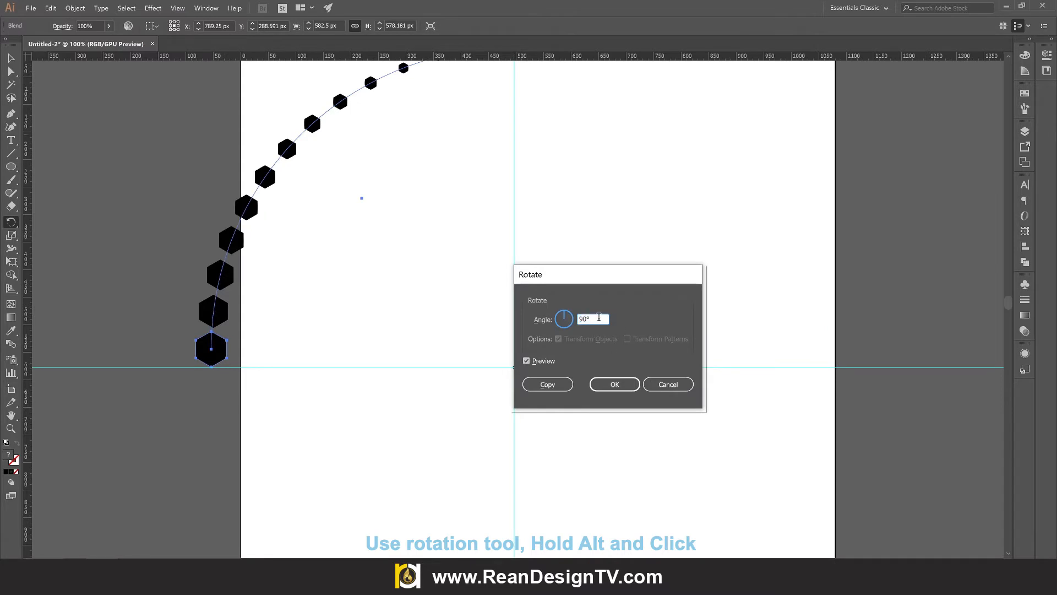
type("360/4")
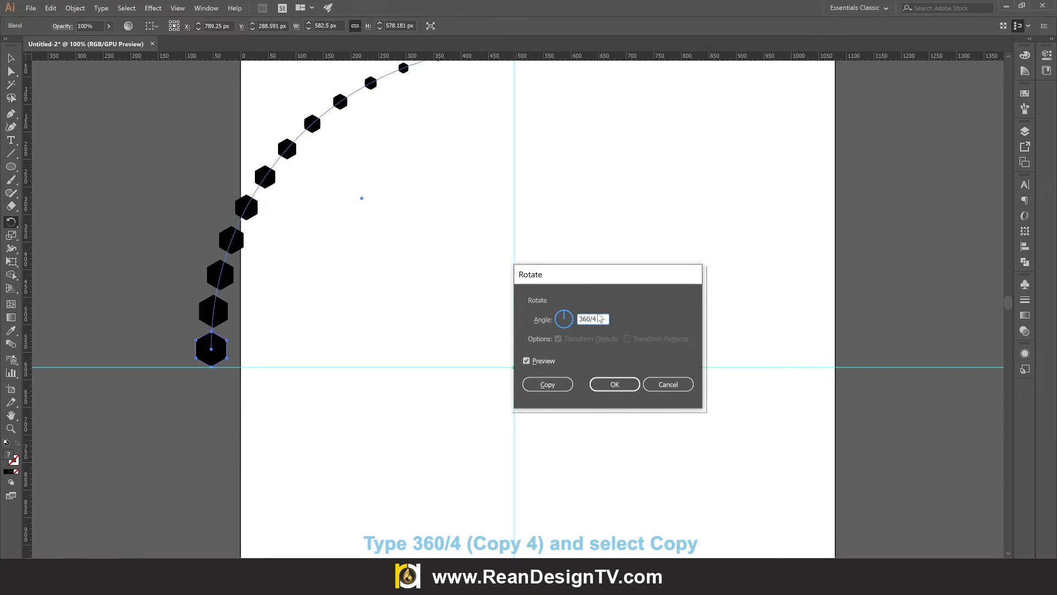
left_click(549, 388)
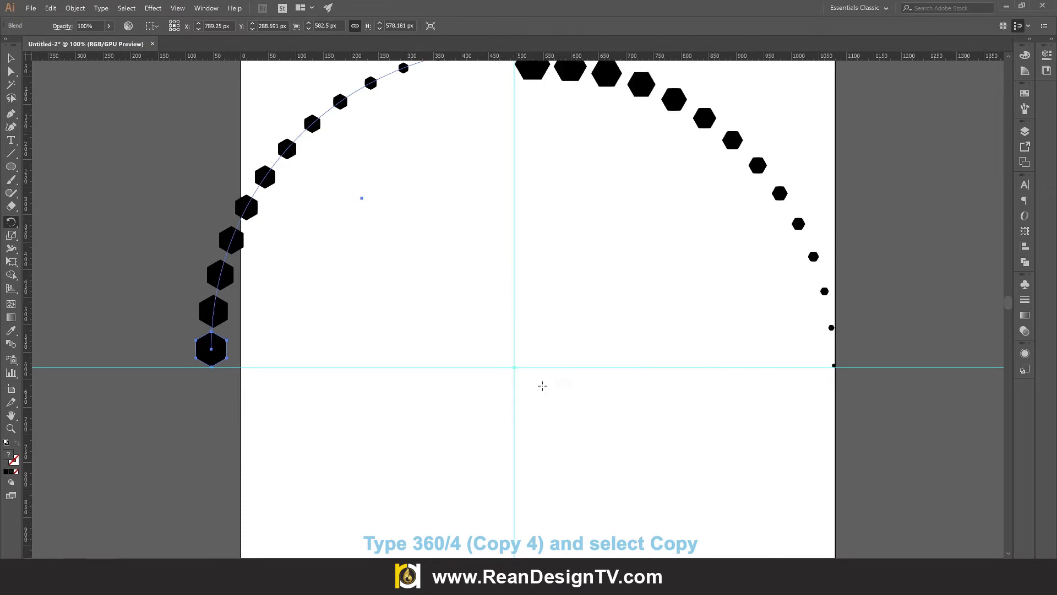
- Repeat the rotated copy twice to complete a ring of four hexagon arcs, and deselect everything
scroll(520, 348, "down", 1)
key("ctrl")
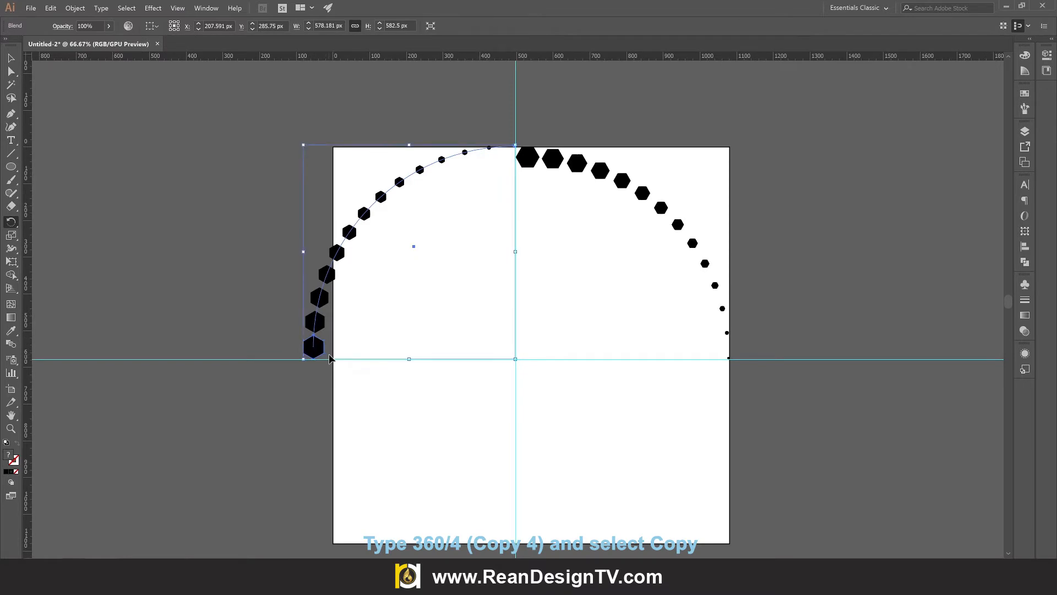
key("ctrl+d")
key("ctrl+d")
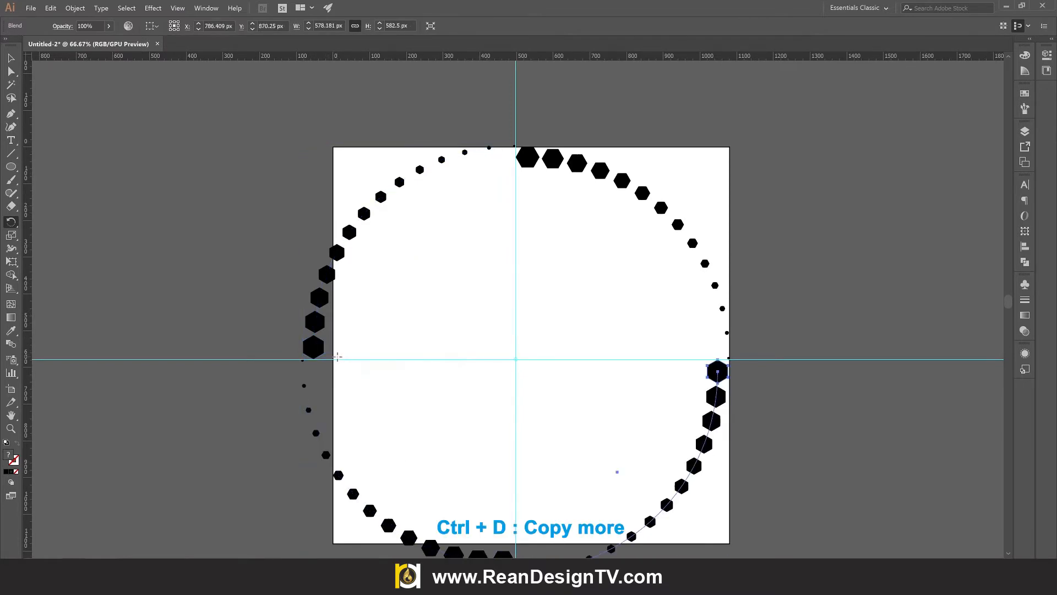
scroll(371, 342, "down", 2)
left_click(12, 58)
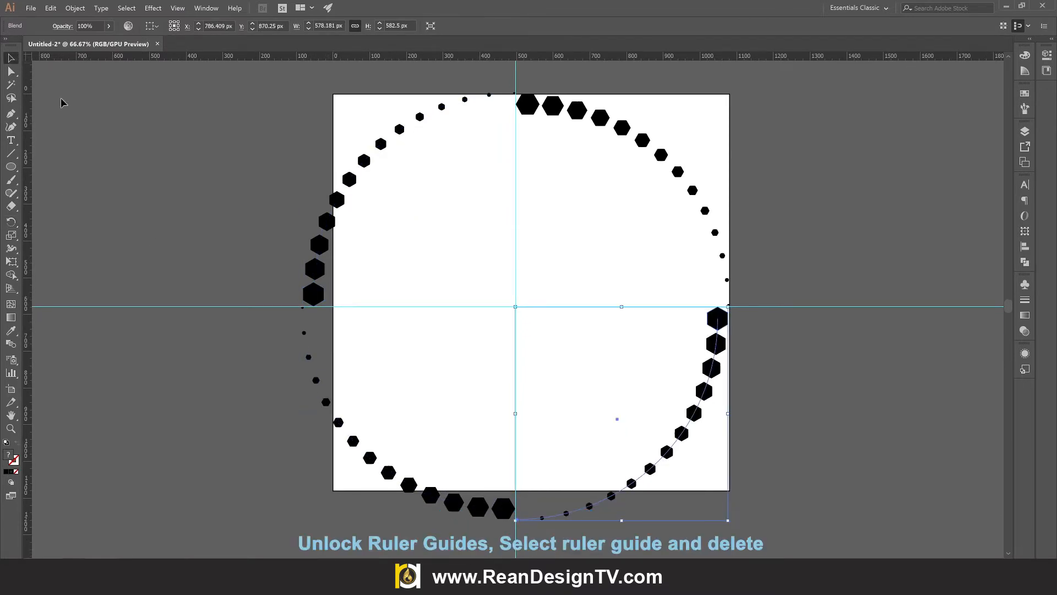
left_click(166, 218)
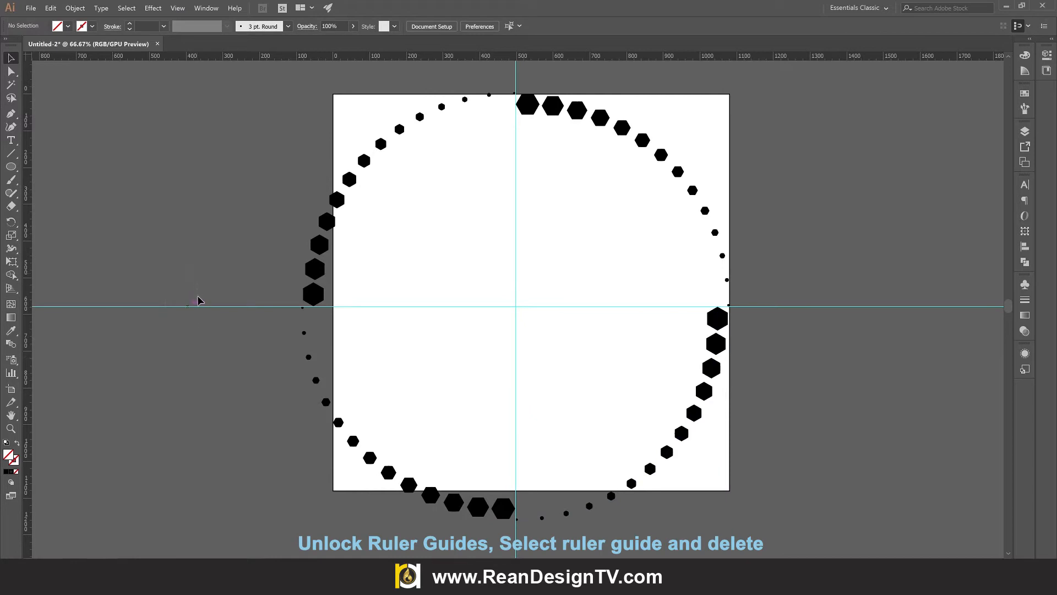
- Unlock the ruler guides and delete both the horizontal and the vertical guide
left_click(179, 9)
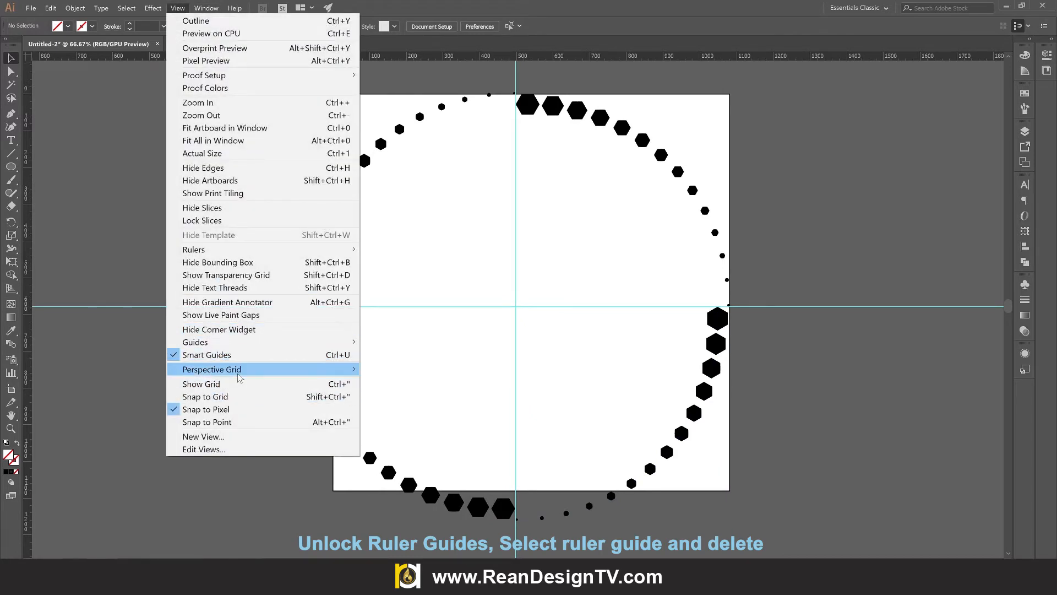
mouse_move(249, 349)
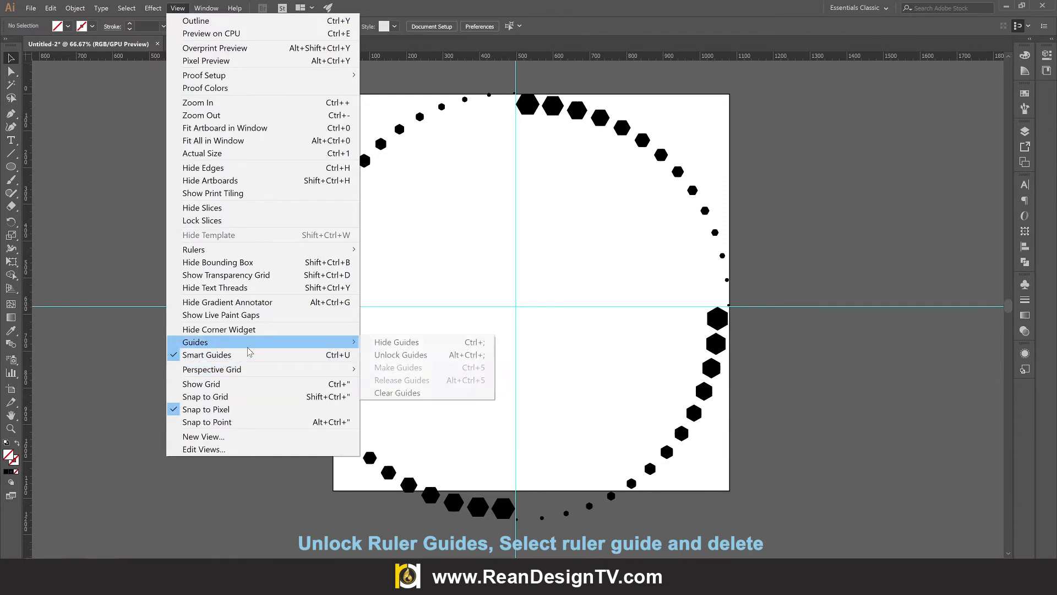
left_click(428, 359)
left_click(181, 306)
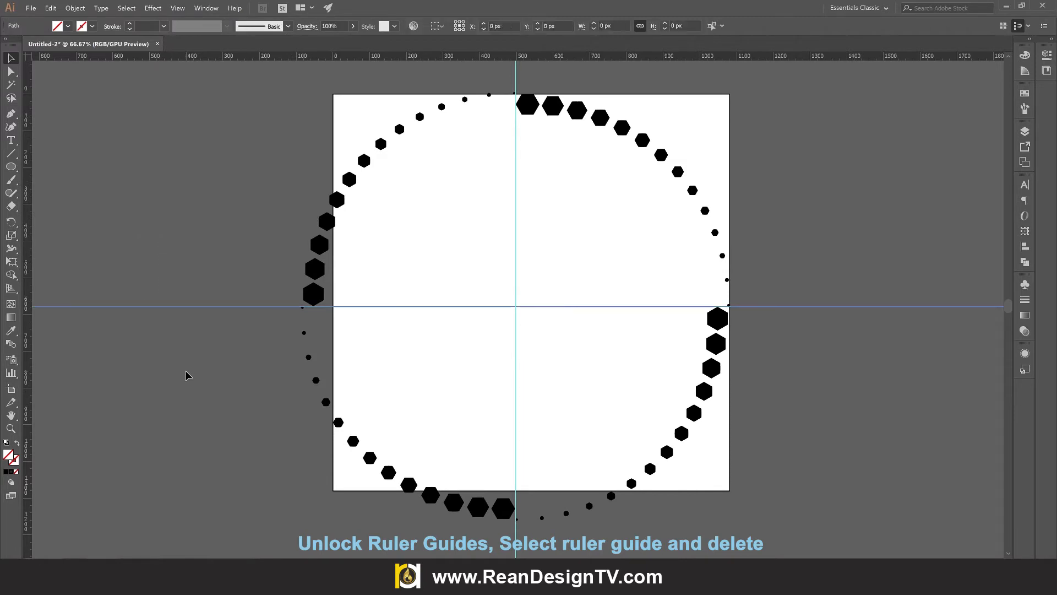
key("Delete")
left_click_drag(468, 214, 564, 245)
key("Delete")
- Scale all four hexagon arcs together to about 1080.5 px wide and high, and fit the ring inside the artboard at about X 540.25 px
scroll(559, 242, "up", 1)
scroll(559, 243, "down", 1)
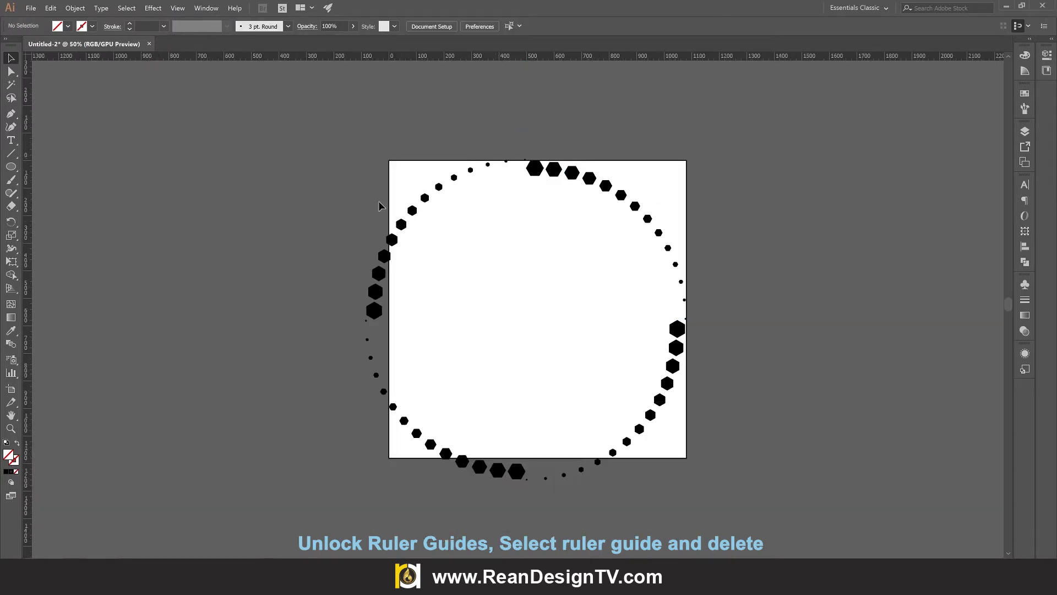
left_click_drag(674, 415, 697, 488)
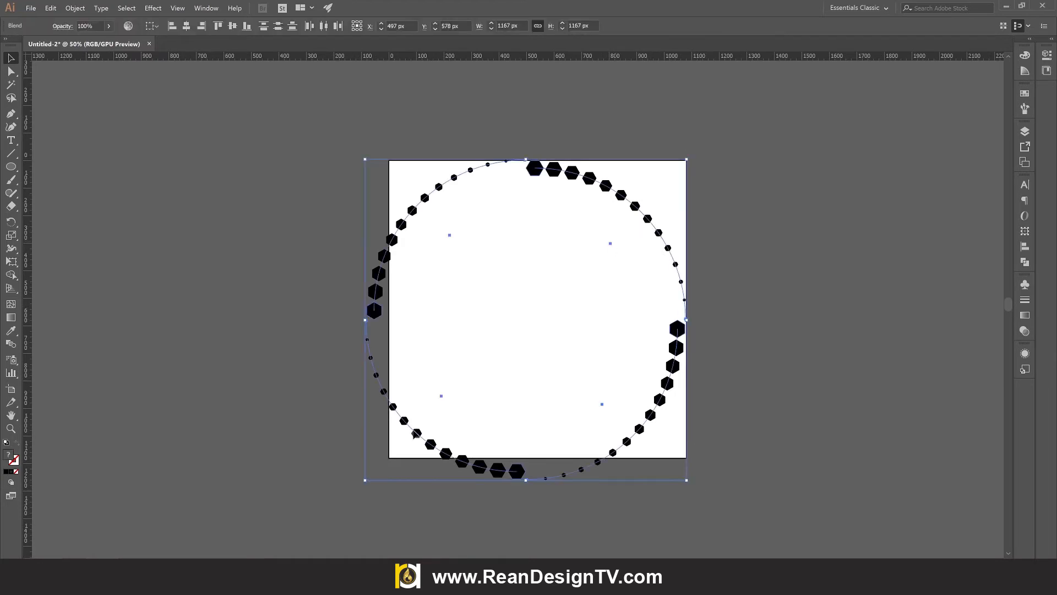
left_click_drag(365, 480, 393, 463)
left_click_drag(400, 460, 391, 471)
scroll(560, 276, "up", 1, "alt")
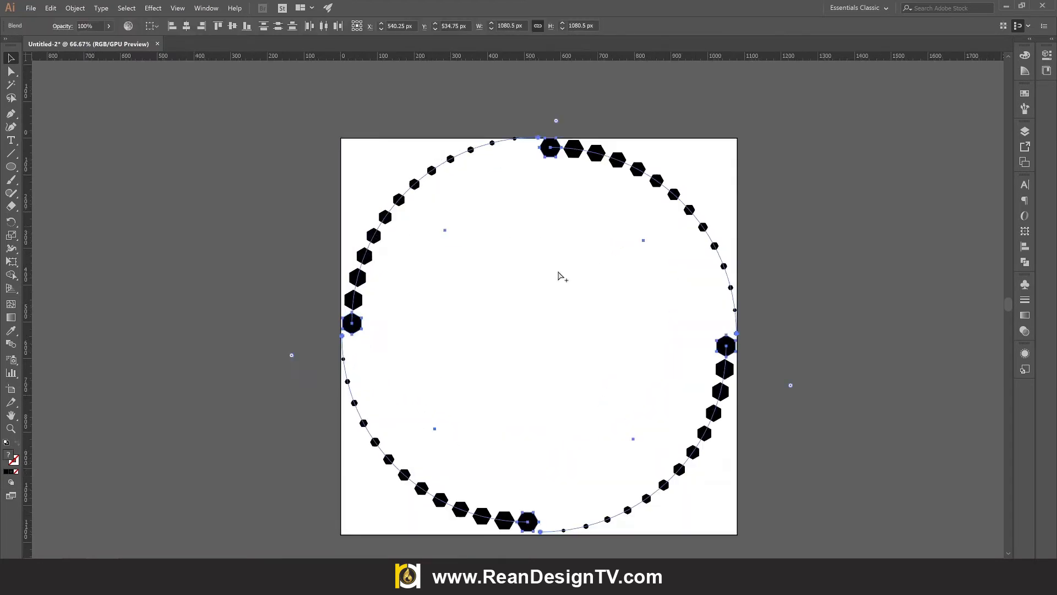
scroll(620, 368, "down", 4)
scroll(735, 438, "up", 2, "alt")
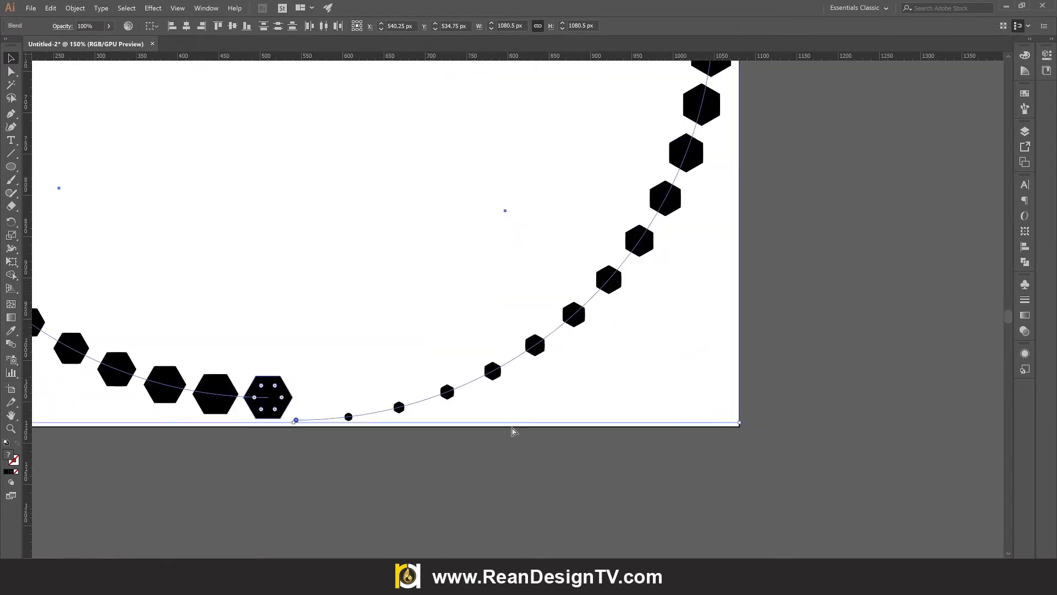
- Move the ring of four hexagon arcs down to about Y 540.75 px so it lines up with the artboard edges
scroll(515, 432, "down", 1, "alt")
scroll(428, 302, "up", 5)
scroll(561, 185, "up", 1)
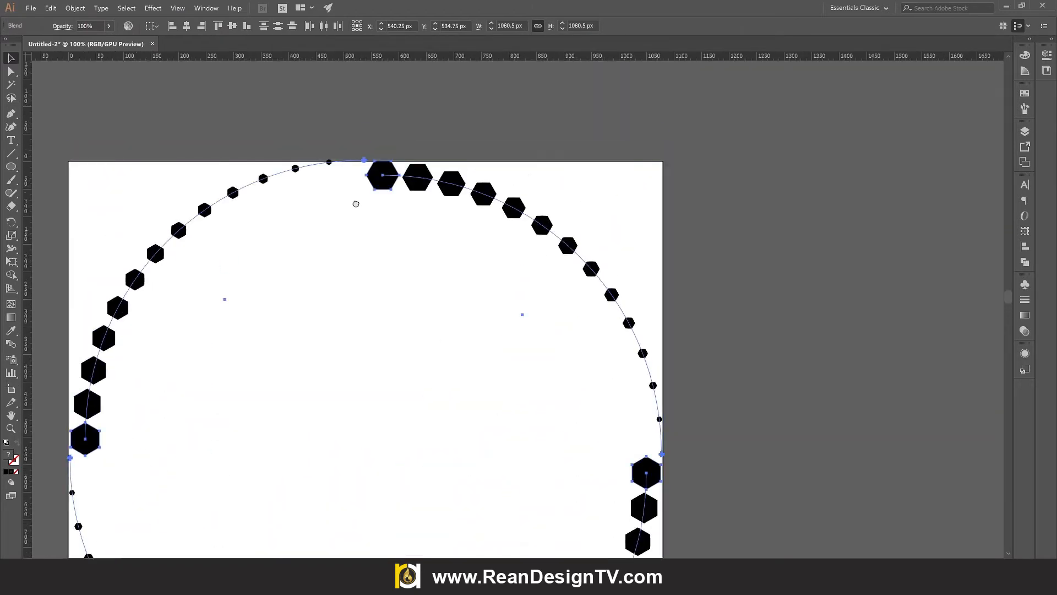
left_click_drag(352, 168, 487, 192)
scroll(483, 185, "up", 2, "alt")
left_click_drag(557, 200, 557, 209)
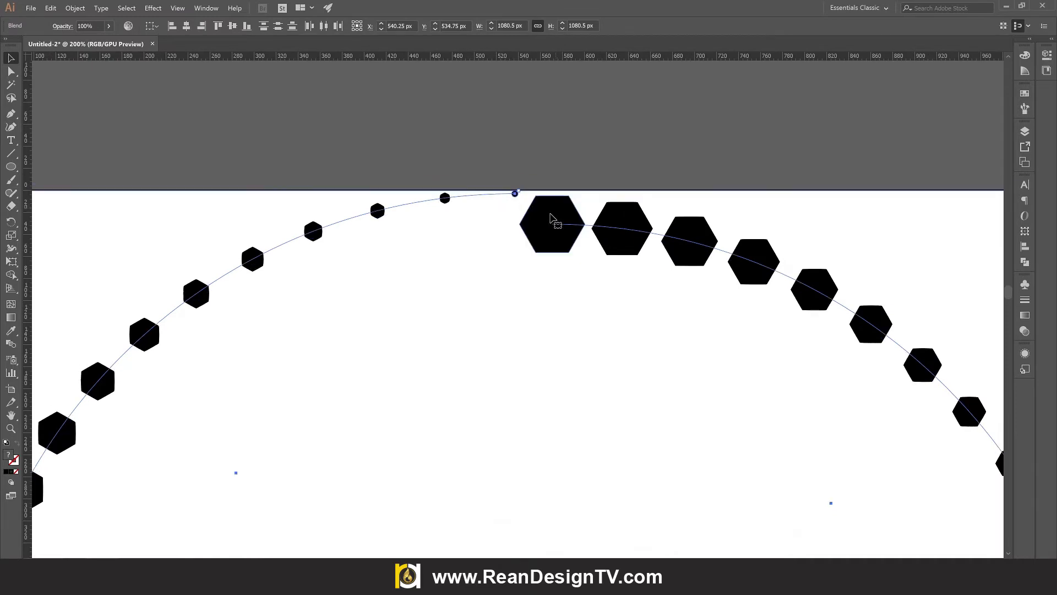
scroll(546, 236, "down", 1, "alt")
scroll(536, 253, "down", 1, "alt")
scroll(537, 253, "down", 2)
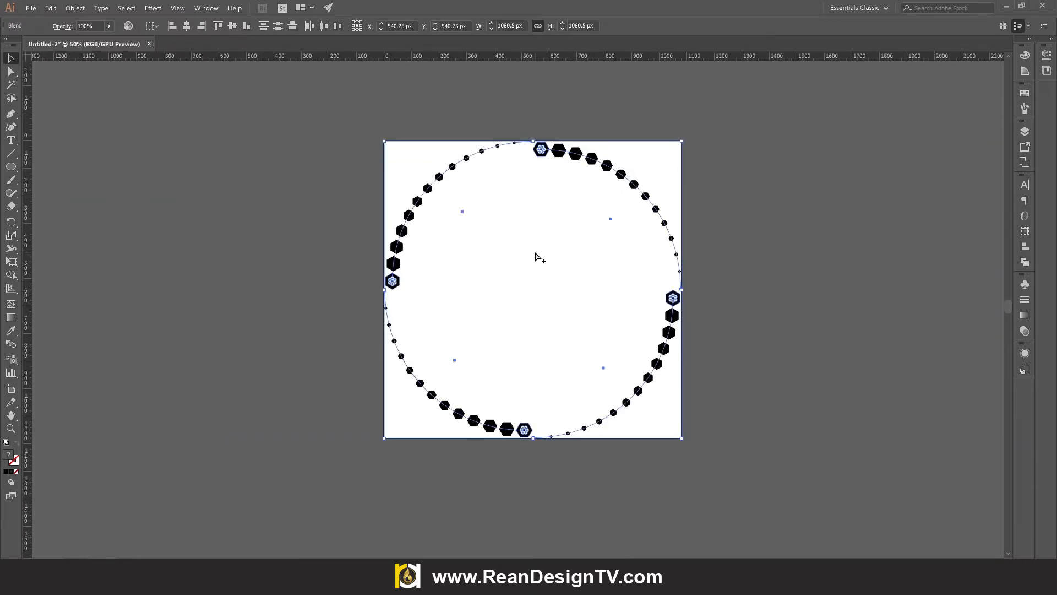
- Group the four hexagon arcs, scale the group proportionally about its centre to about 1037.5 px wide and high, and deselect it
left_click(66, 9)
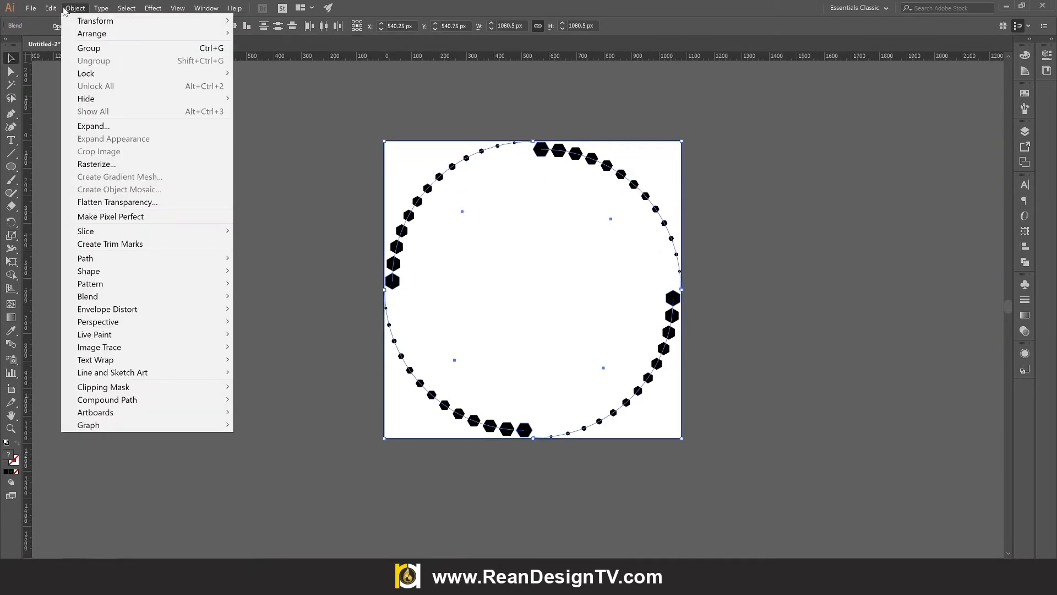
left_click(96, 49)
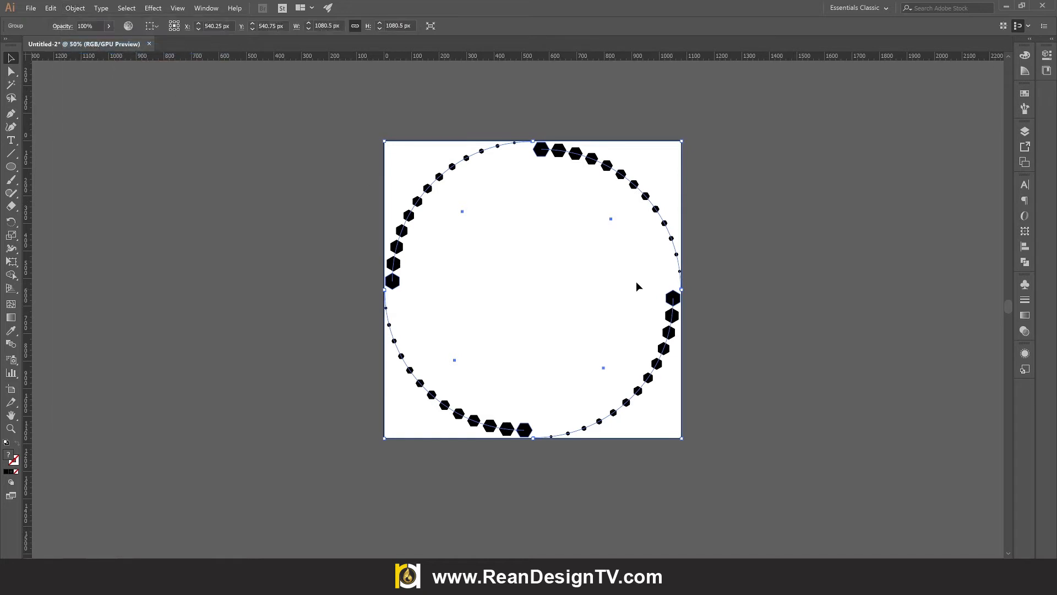
left_click(573, 255)
scroll(548, 153, "up", 1)
left_click(548, 153)
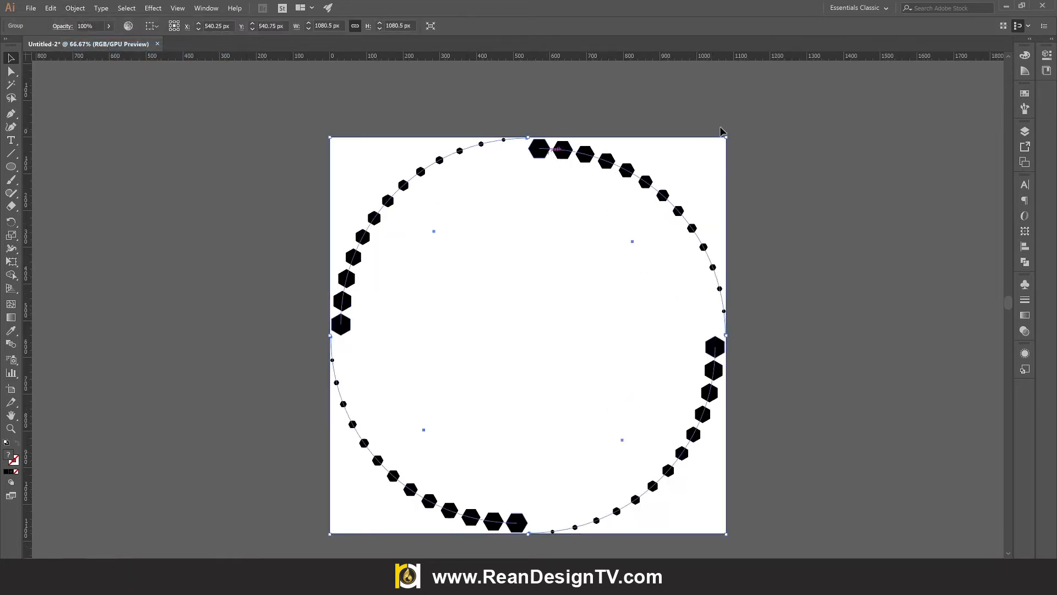
left_click_drag(725, 137, 718, 146)
left_click(847, 242)
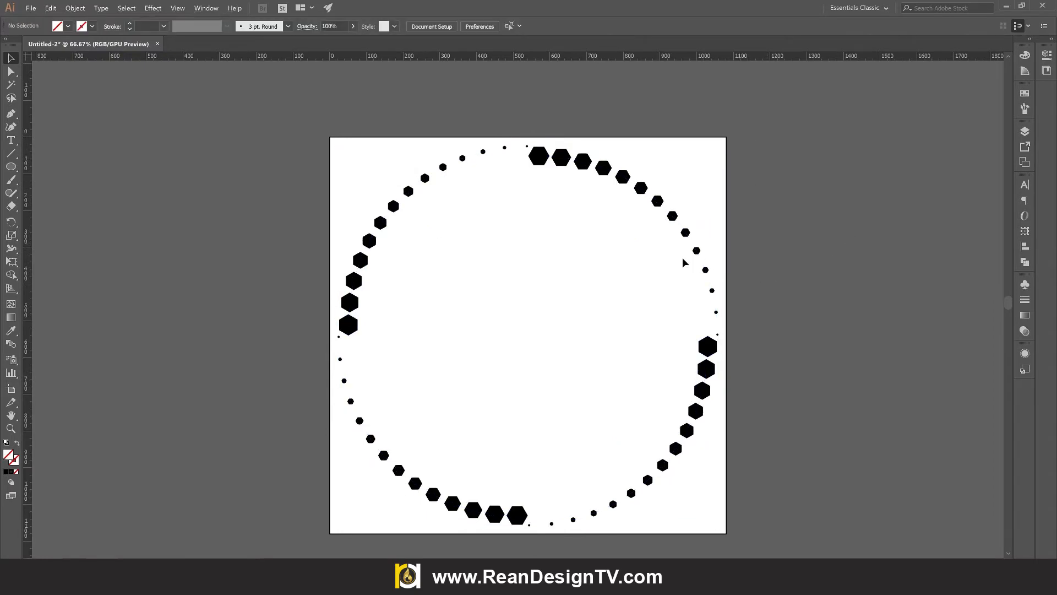
- Start a Transform effect on the grouped ring with the preview on and set the number of copies to 31
scroll(647, 219, "down", 1)
left_click(563, 149)
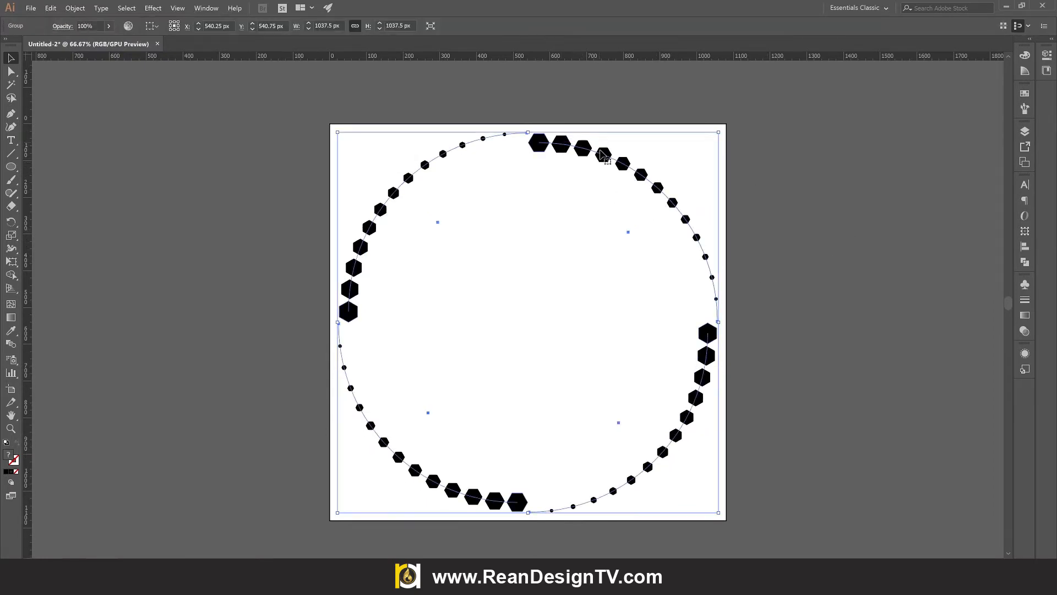
left_click(153, 8)
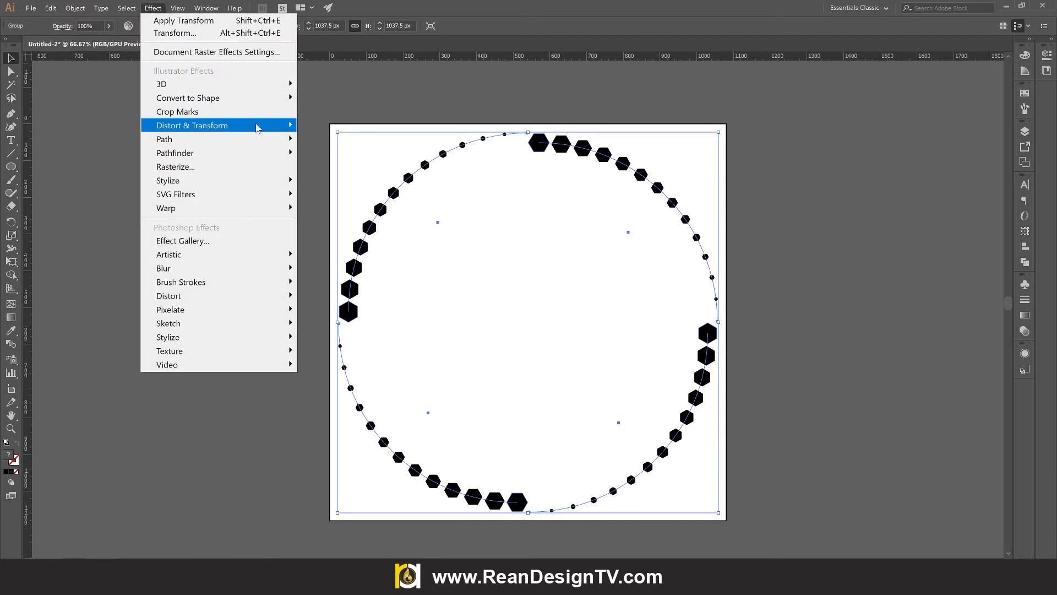
mouse_move(259, 128)
left_click(333, 163)
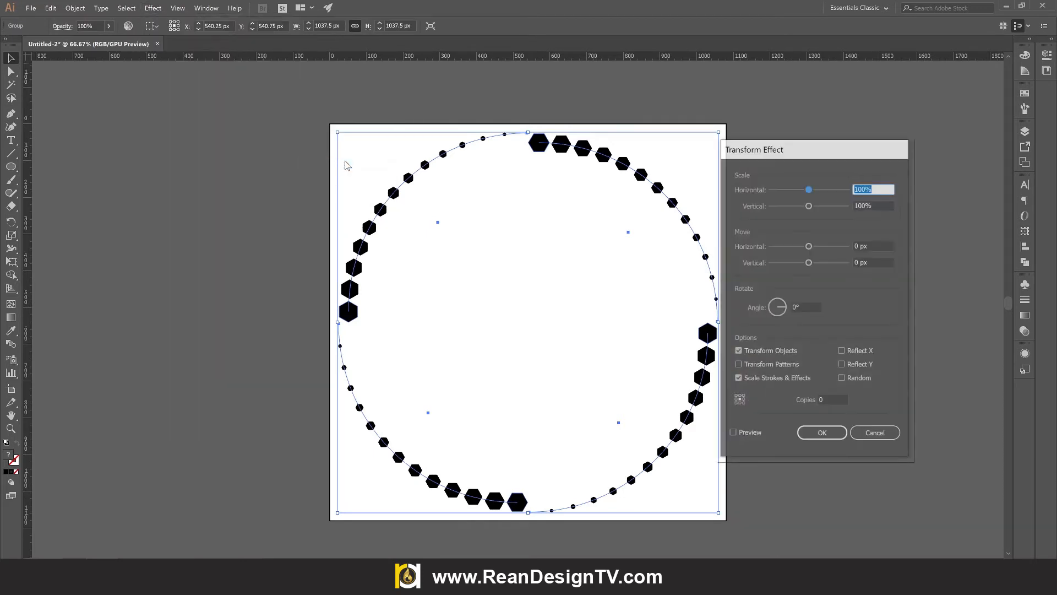
left_click_drag(818, 154, 860, 150)
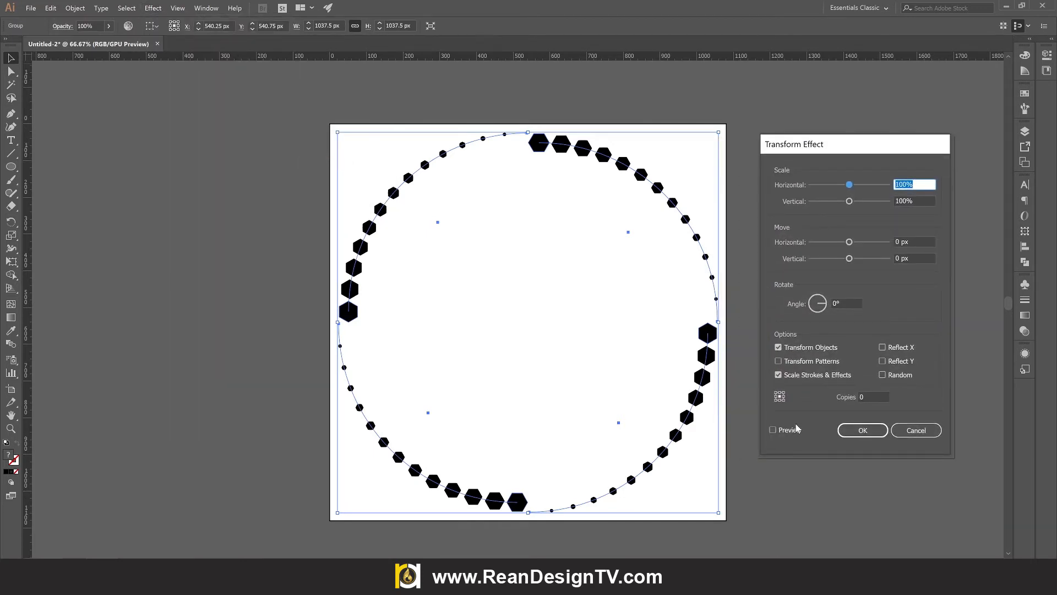
left_click(773, 430)
left_click(872, 396)
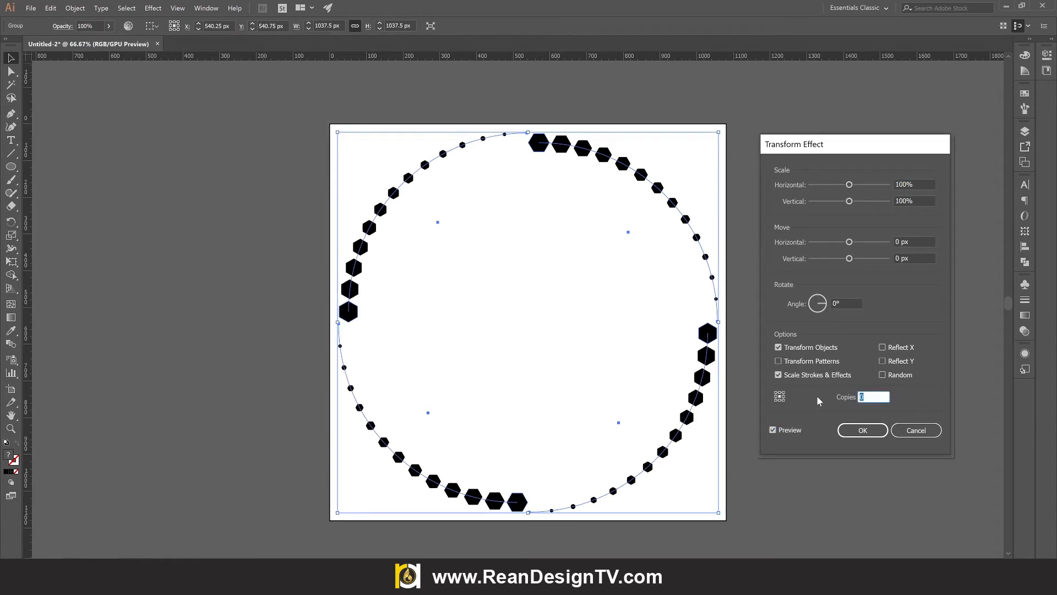
type("31")
- Set the Transform effect's horizontal and vertical scale to 90% each
left_click(919, 202)
key("ctrl+a")
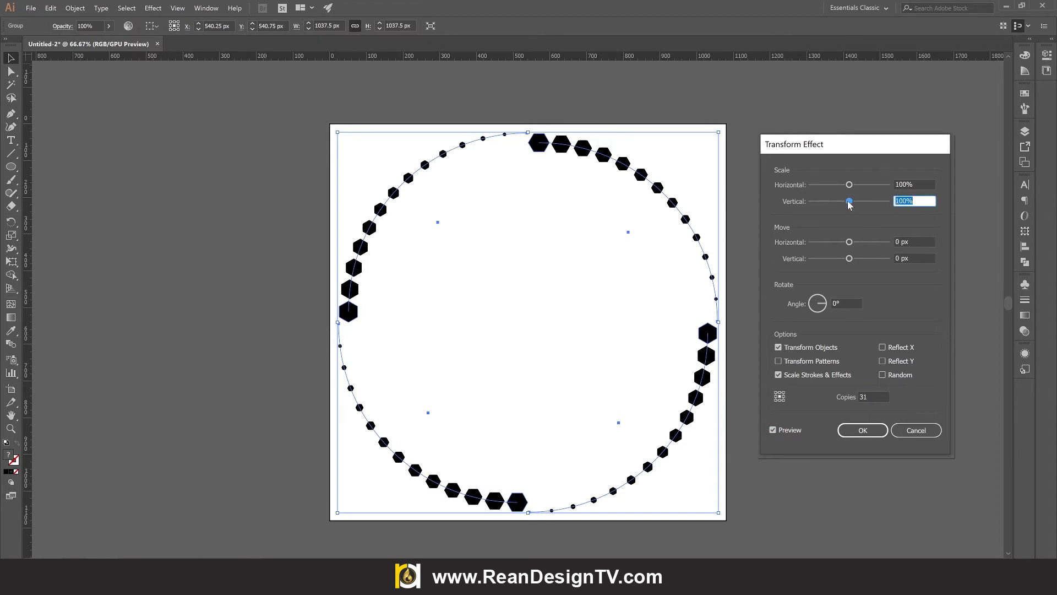
left_click_drag(843, 202, 848, 199)
key("Up")
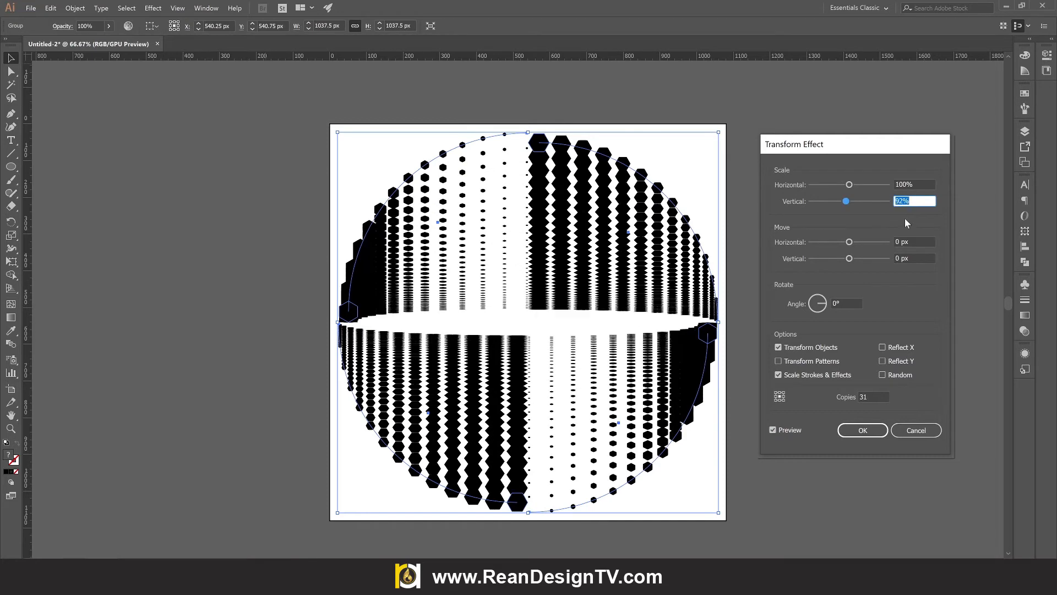
key("Down")
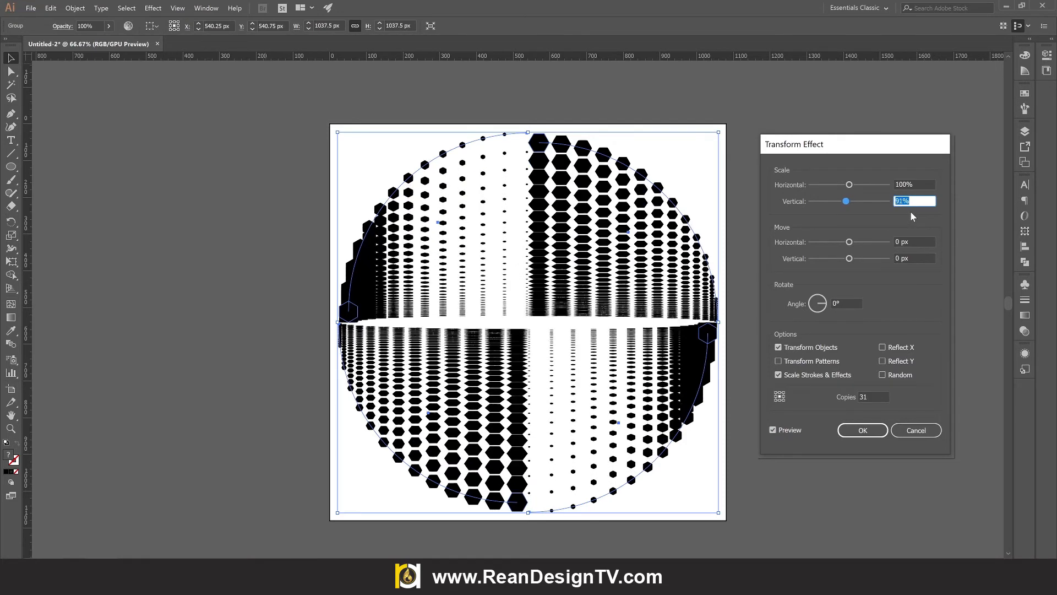
key("shift+Tab")
type("90")
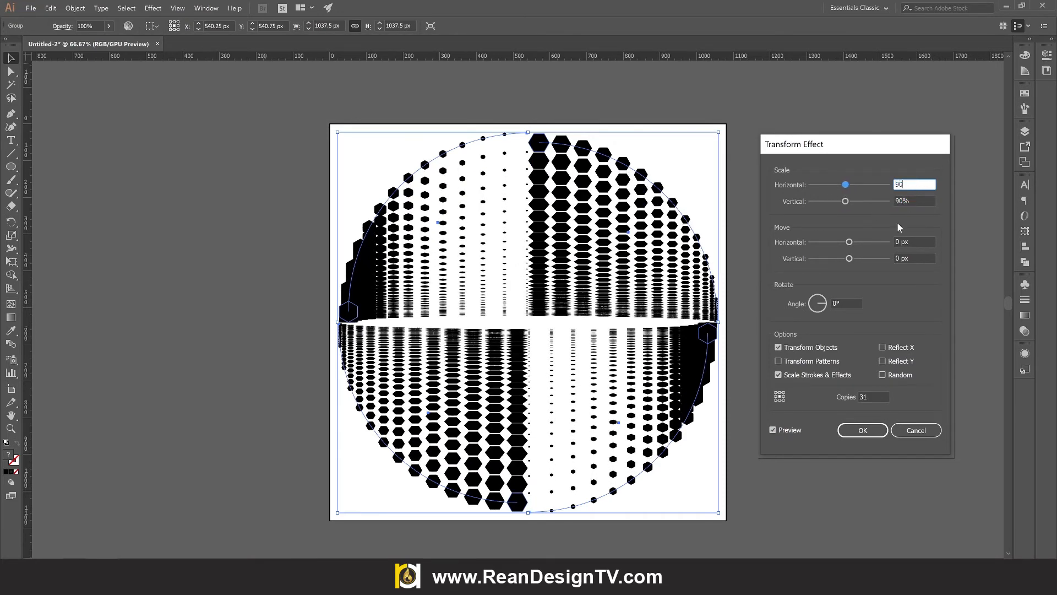
key("Tab")
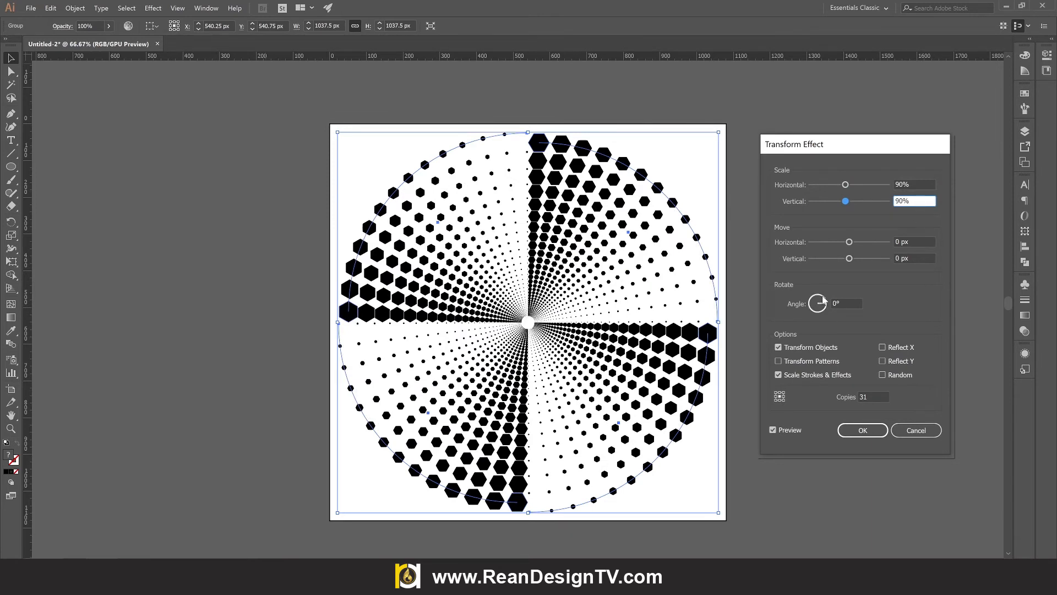
- Try rotation angles between 12° and 25° for the copies, settle on 14°, and apply the Transform effect
left_click_drag(826, 304, 825, 301)
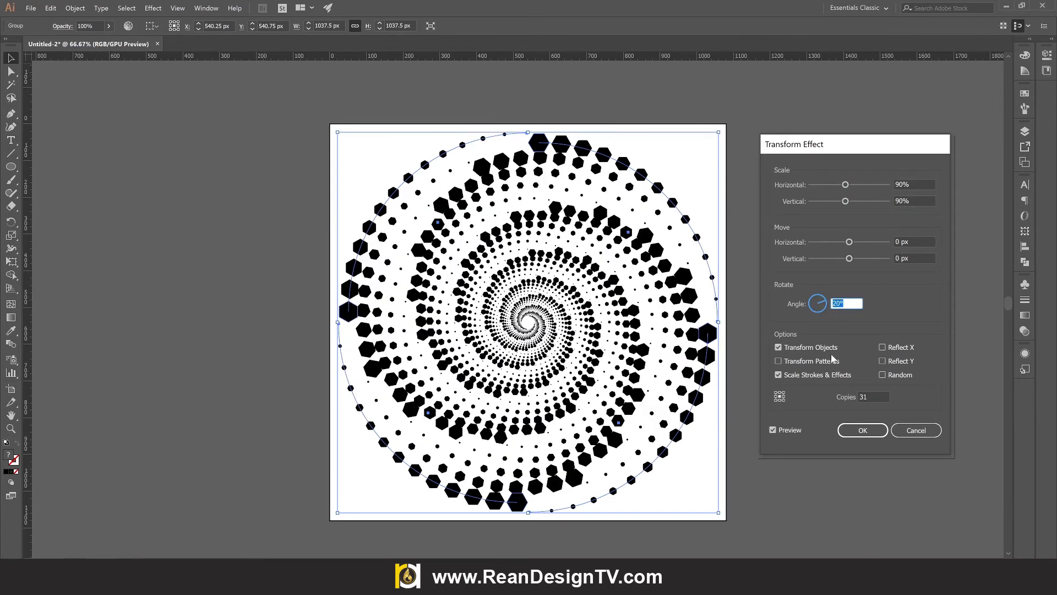
key("Up")
key("Up")
key("Up")
key("Up")
key("Up")
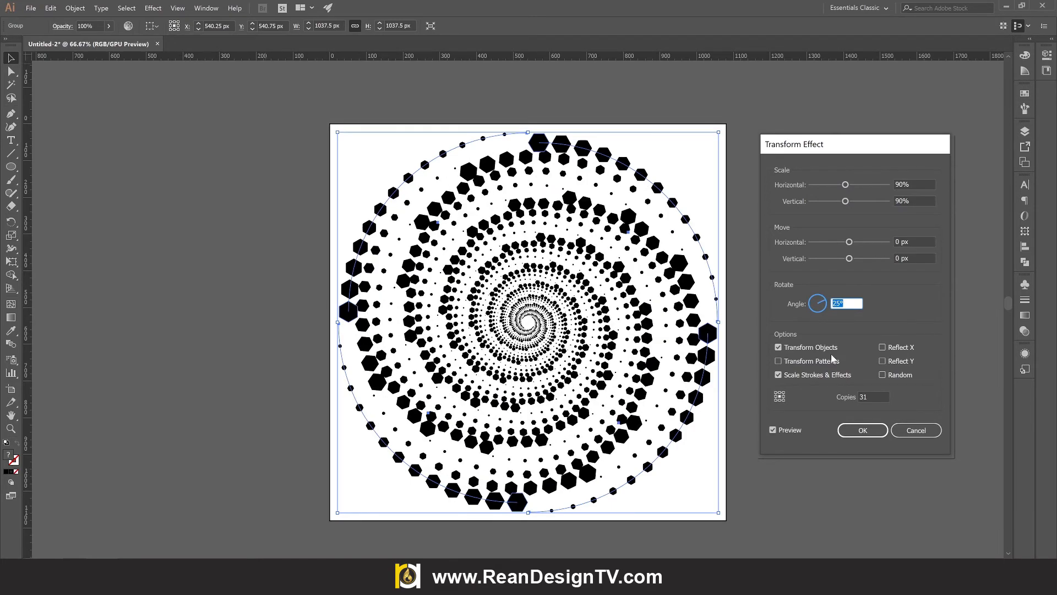
key("Down")
key("Down")
key("Down")
key("Down")
key("Down")
key("Down")
key("Down")
key("Down")
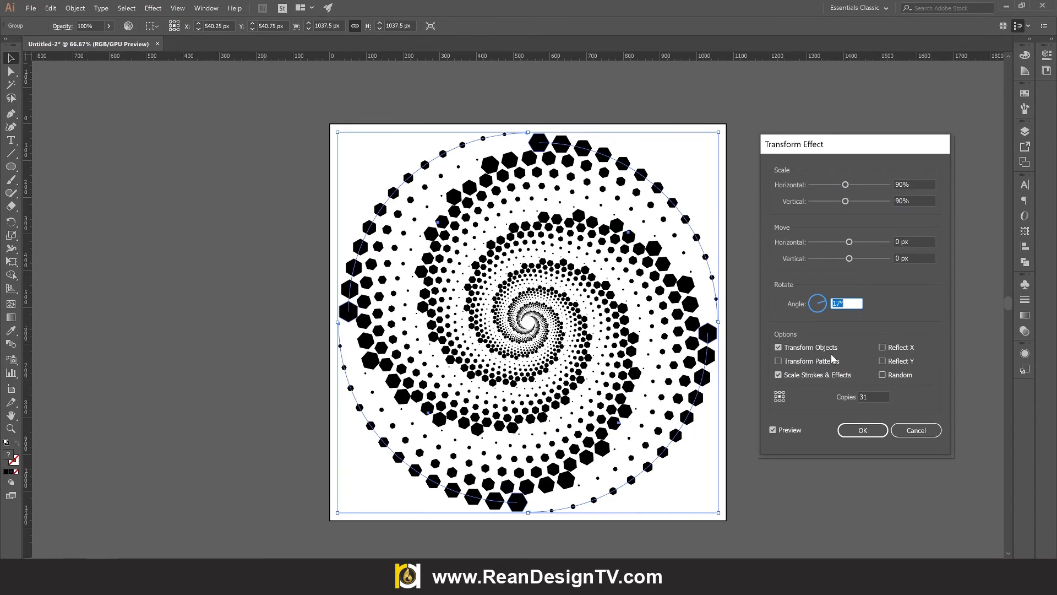
key("Down")
key("Down")
key("Down")
key("Down")
key("Down")
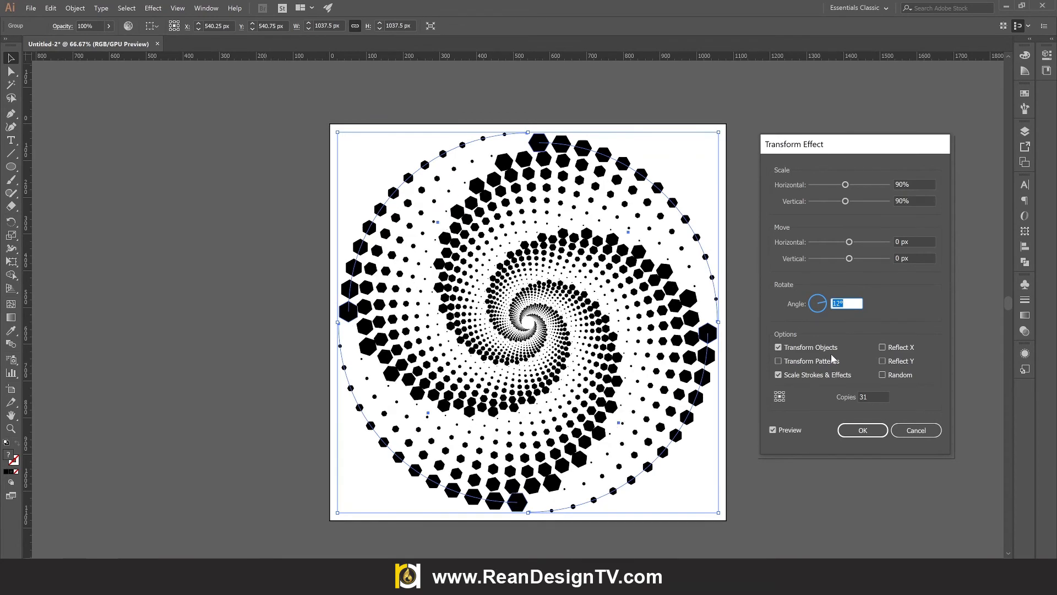
key("Up")
key("Up")
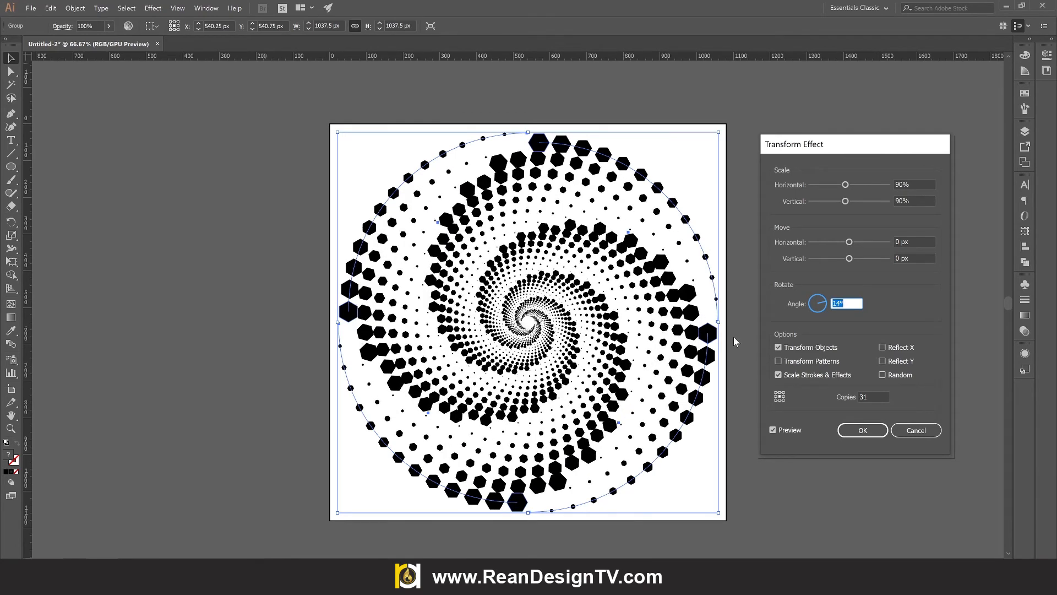
left_click(857, 428)
left_click(857, 427)
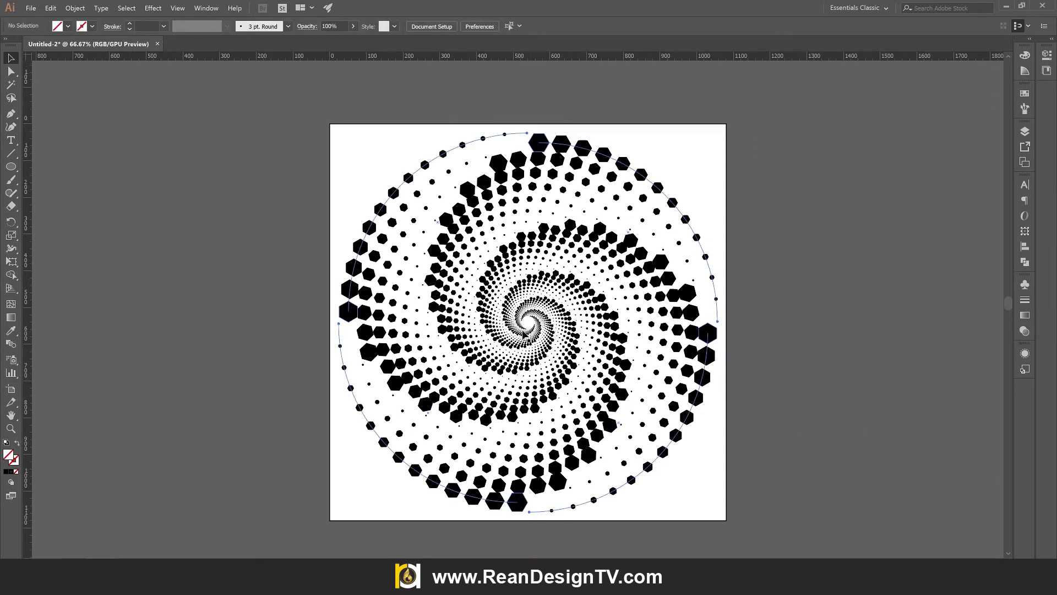
- Reopen the ring's Transform effect for editing, set its rotation angle to 12°, and turn on the preview
left_click(554, 337)
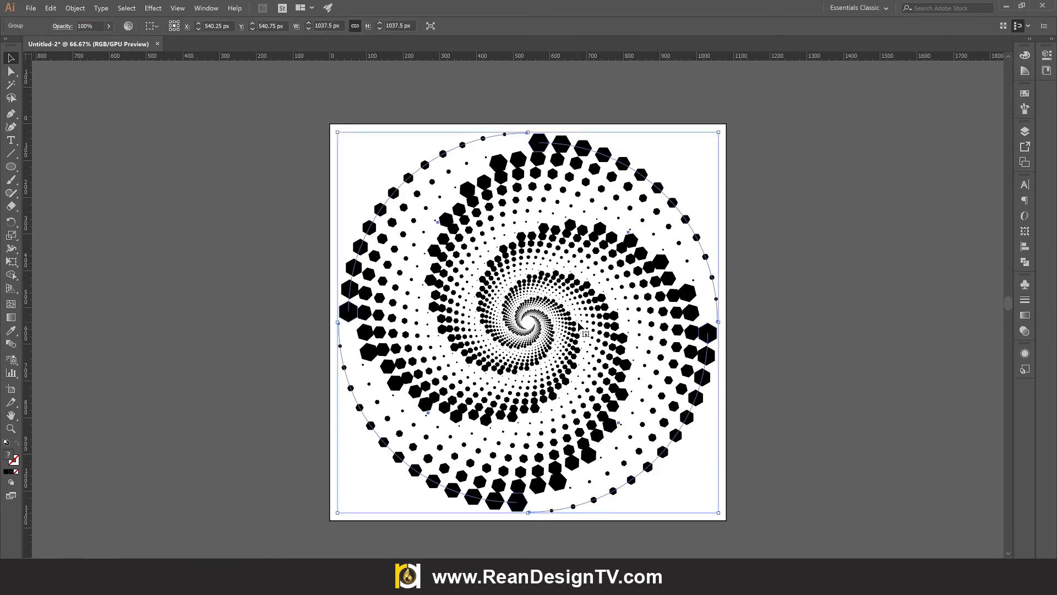
left_click(1025, 354)
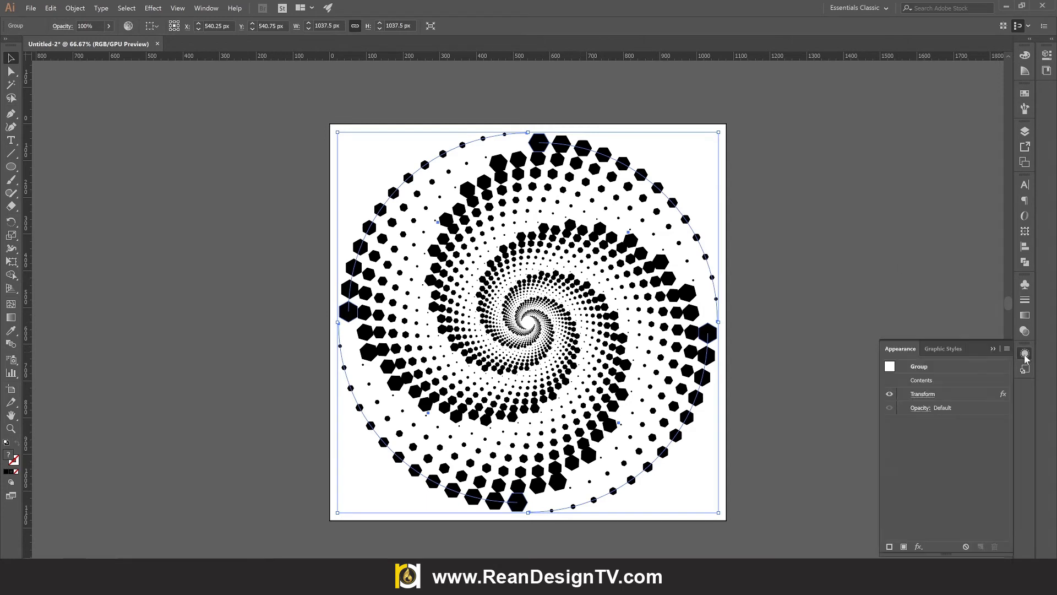
left_click(924, 394)
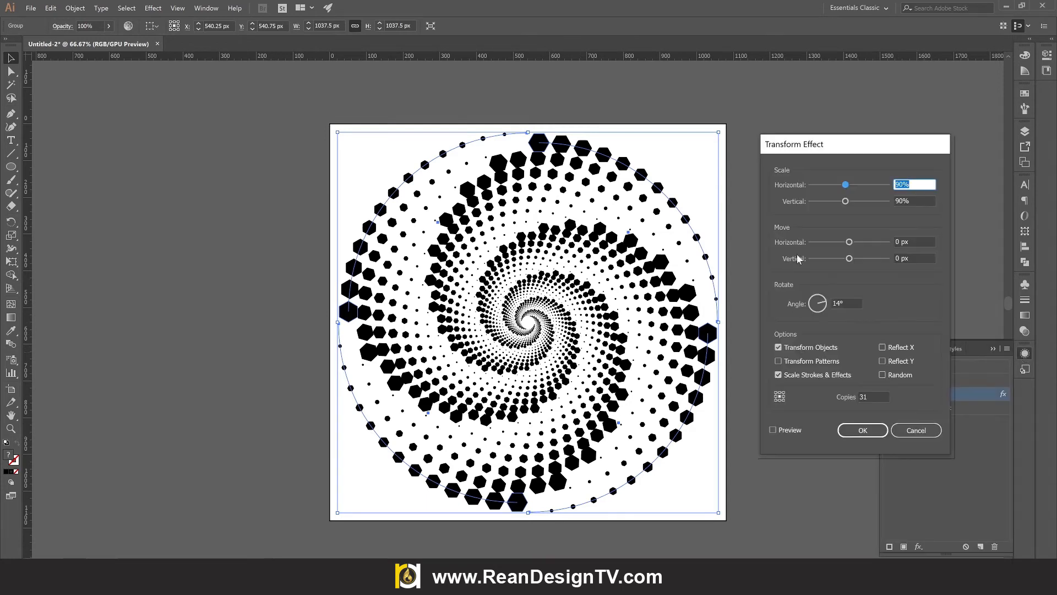
left_click(806, 303)
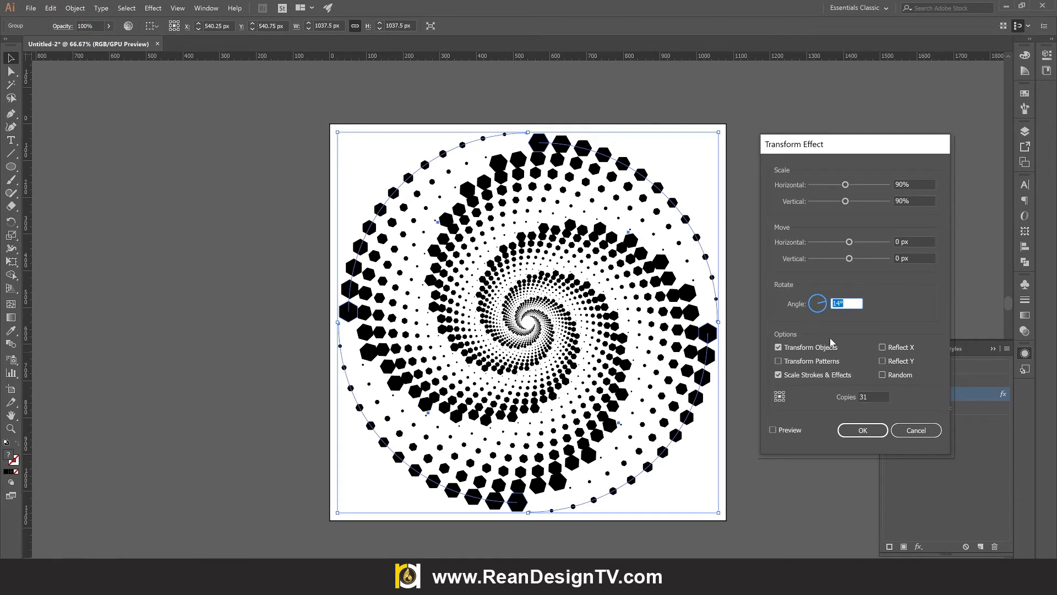
key("Down")
key("Down")
left_click(773, 430)
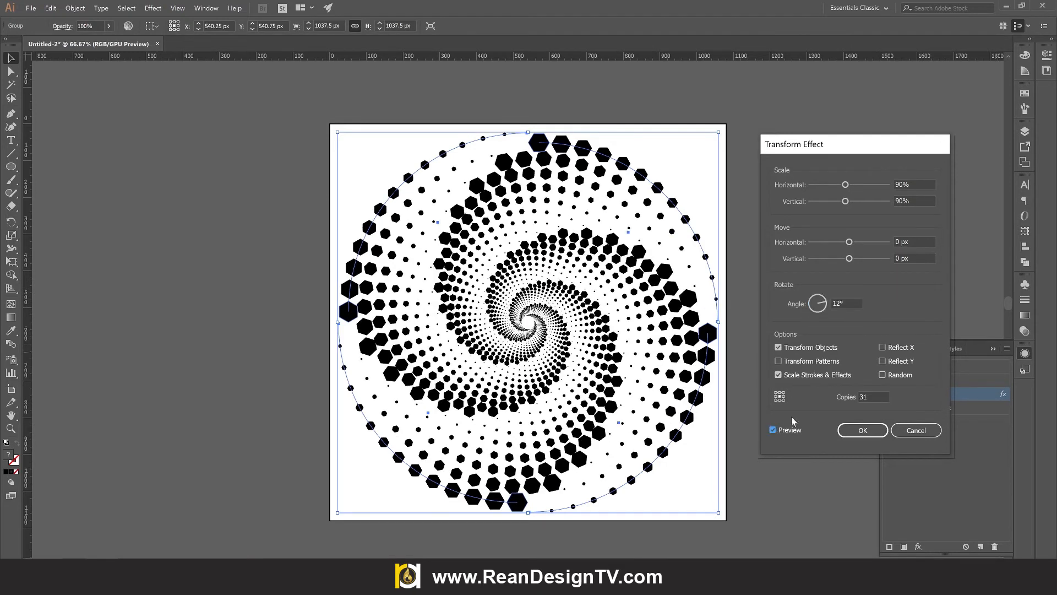
left_click(842, 304)
- Try a horizontal scale of 81% for the Transform effect's copies
left_click(901, 184)
key("Down")
key("Down")
key("Down")
key("Down")
key("Down")
key("Down")
key("Down")
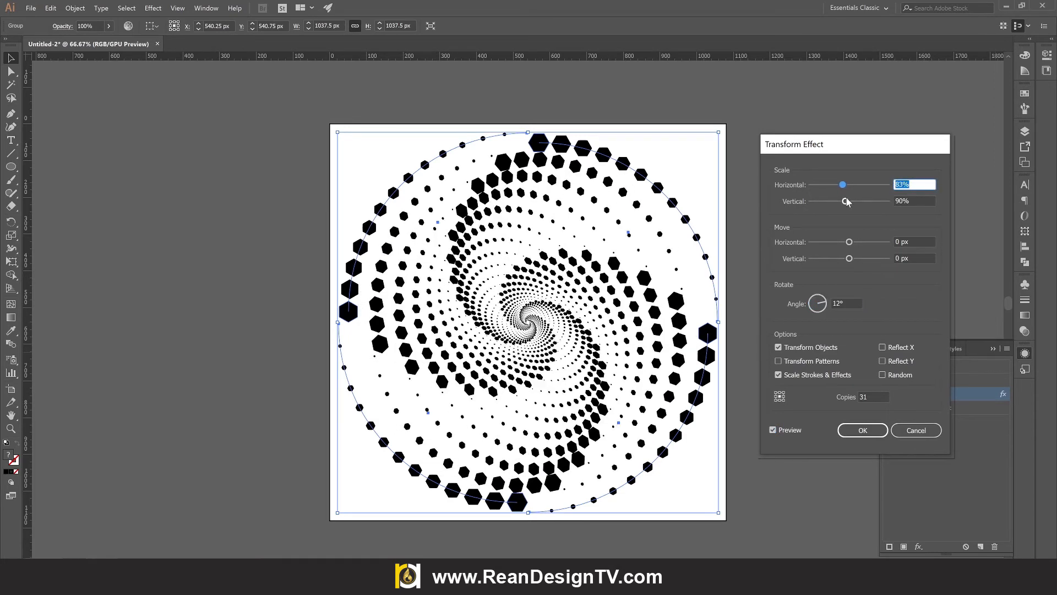
key("Down")
key("Down")
- Try a vertical scale of 81% for the copies to match the horizontal scale
left_click(844, 201)
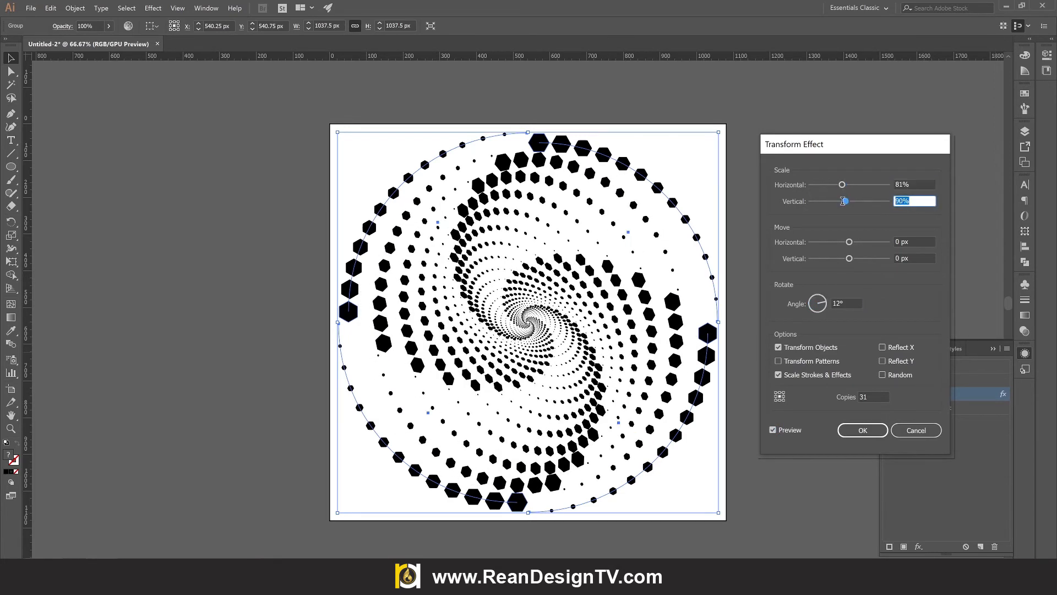
key("Down")
key("Down")
key("Down")
key("Down")
key("Down")
key("Down")
key("Down")
key("Down")
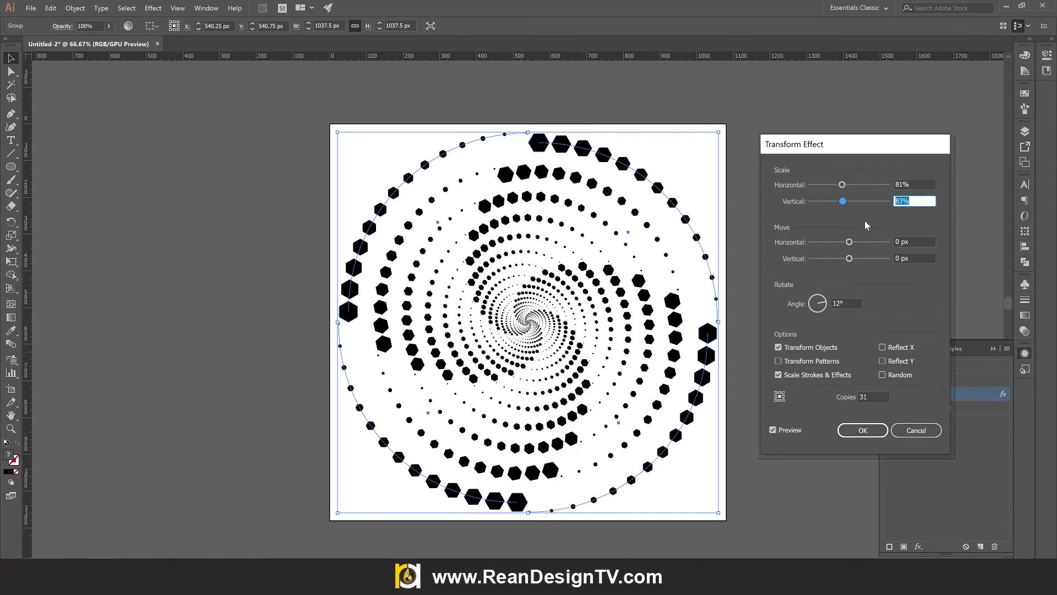
key("Down")
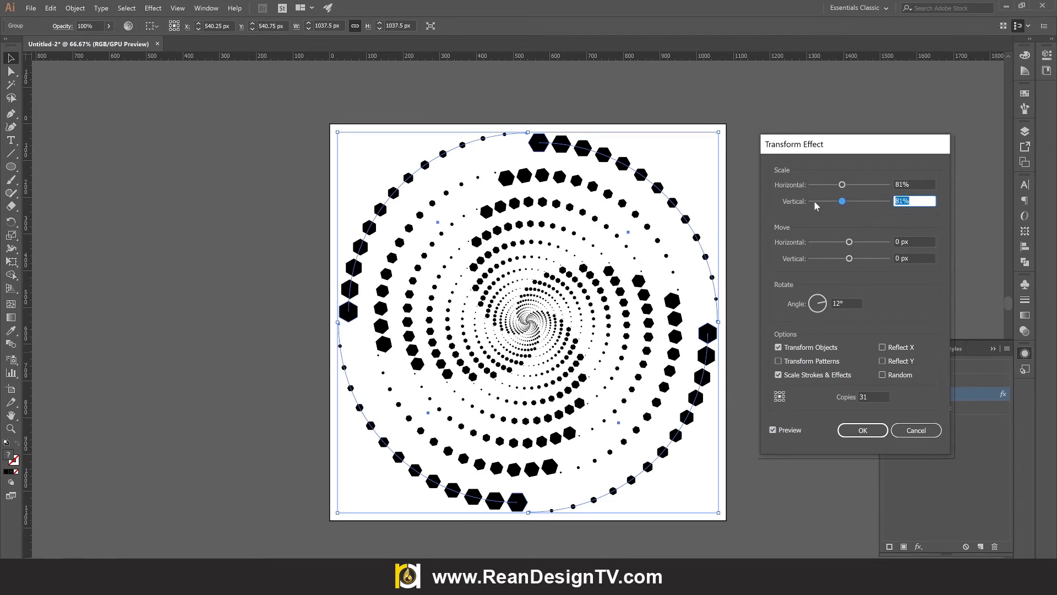
- Set both the vertical and the horizontal scale of the Transform effect to 85%
type("85")
key("shift+Tab")
type("85")
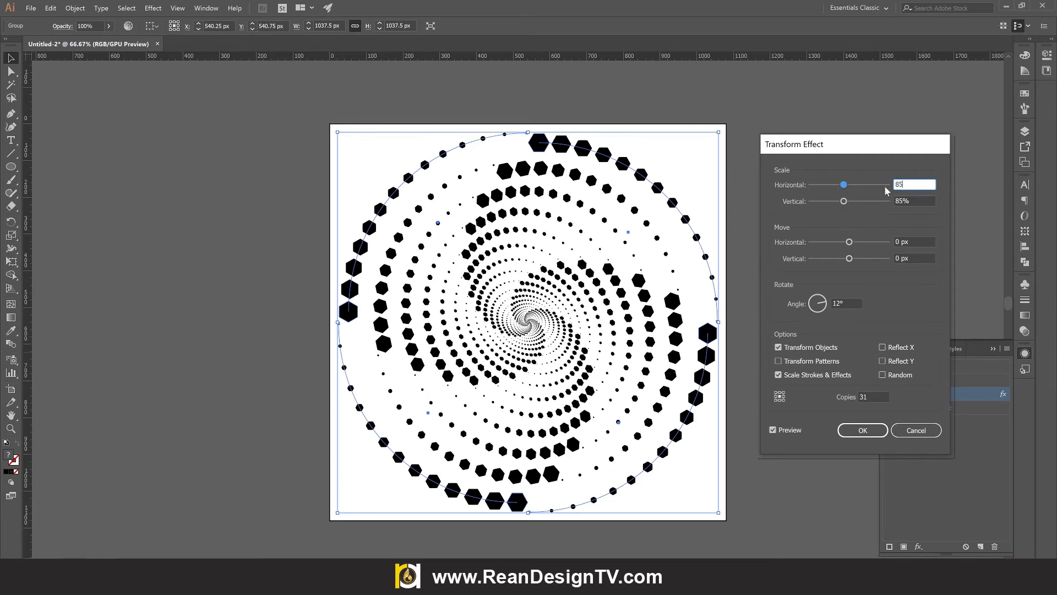
key("Tab")
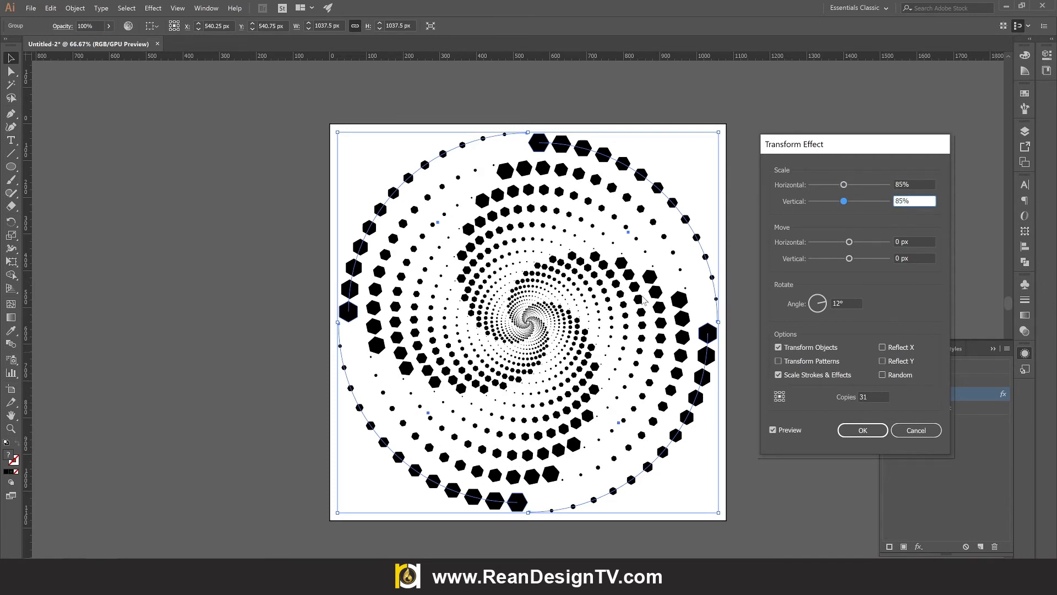
- Try raising the Transform effect's rotation angle to 29°
left_click(836, 302)
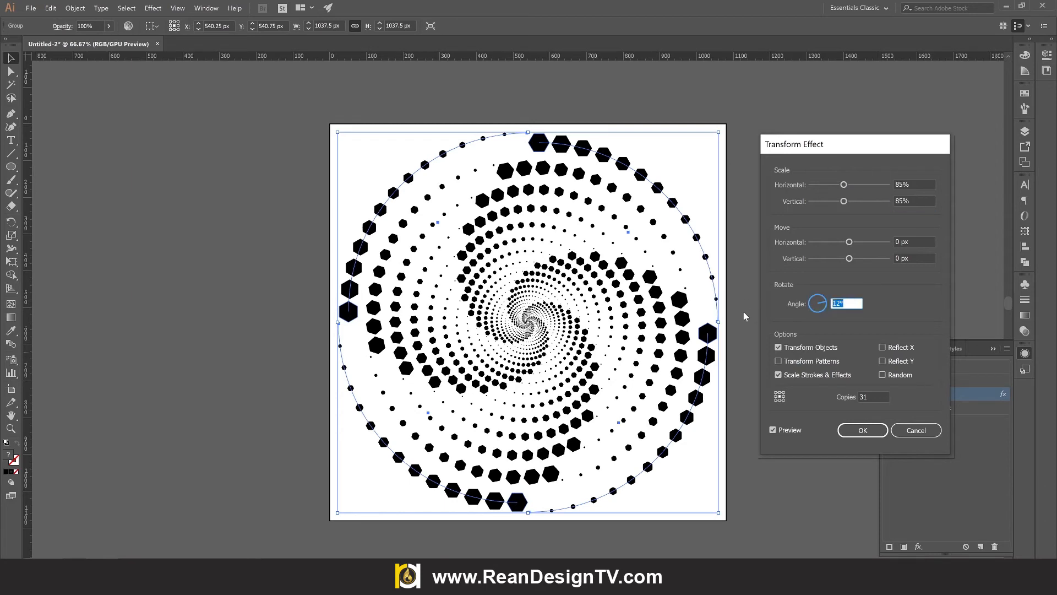
key("Up")
key("Up")
key("Up")
key("Up")
key("Up")
key("Up")
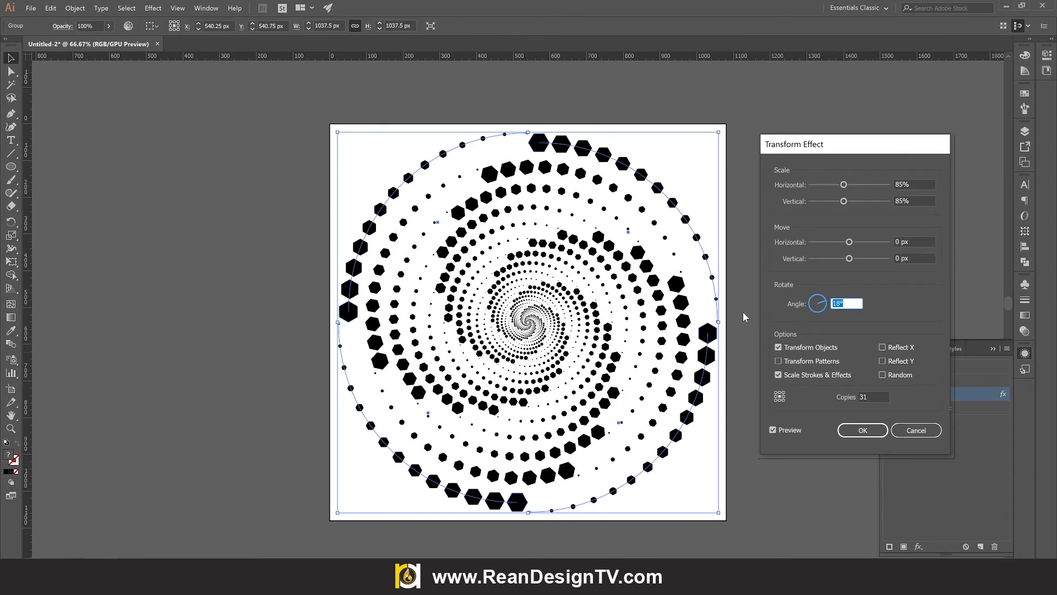
key("Up")
key("Up")
key("Up")
key("Up")
key("Up")
key("Up")
key("Up")
key("Up")
key("Up")
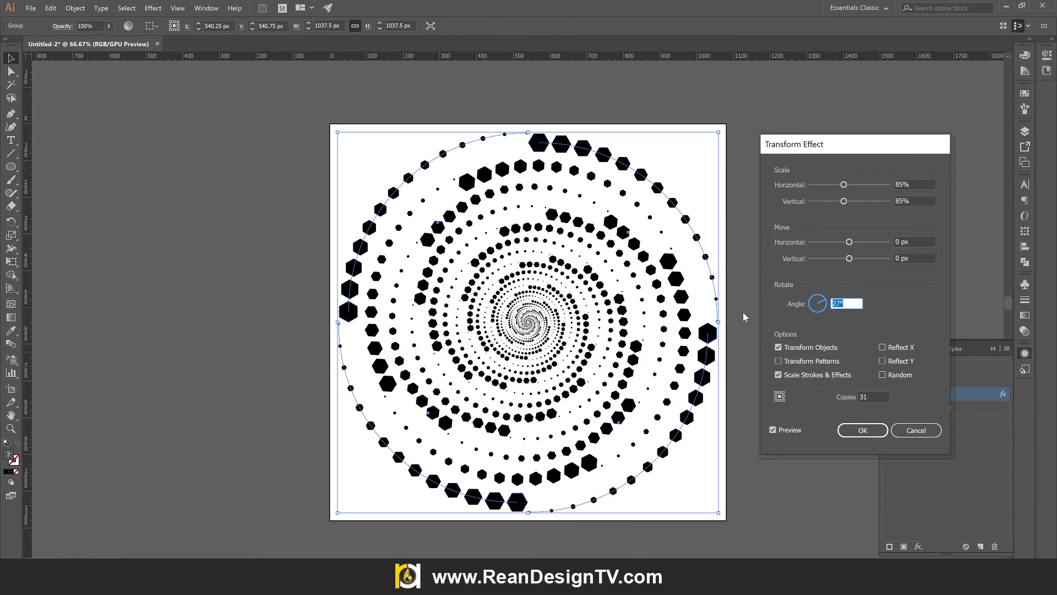
key("Up")
key("Up")
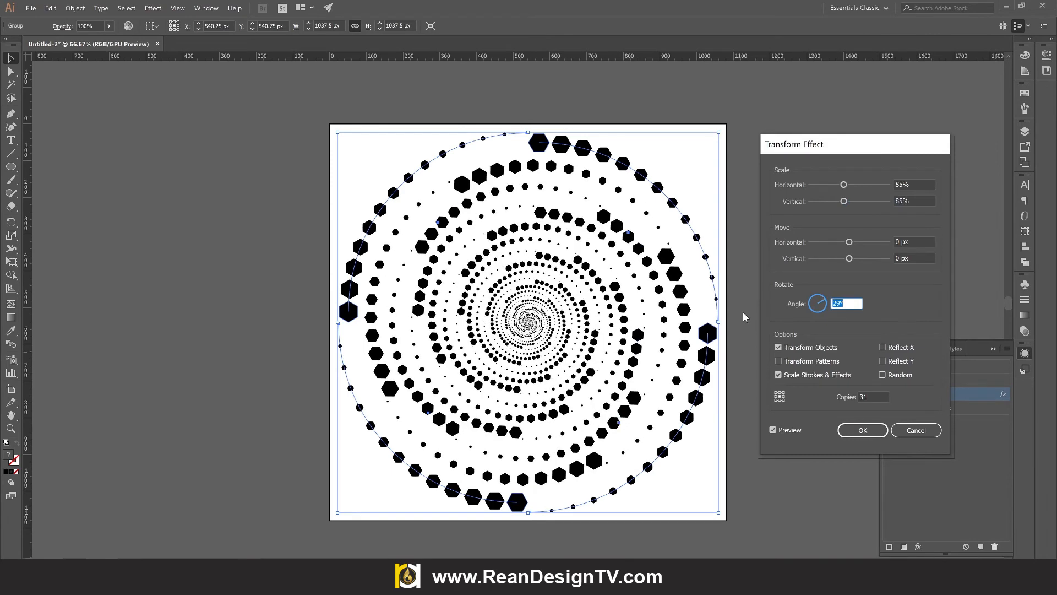
- Set the Transform effect's rotation angle to 18°
key("Up")
key("Down")
key("Down")
key("Down")
key("Down")
key("Down")
key("Down")
key("Down")
key("Down")
key("Down")
key("Down")
key("Down")
key("Down")
key("Down")
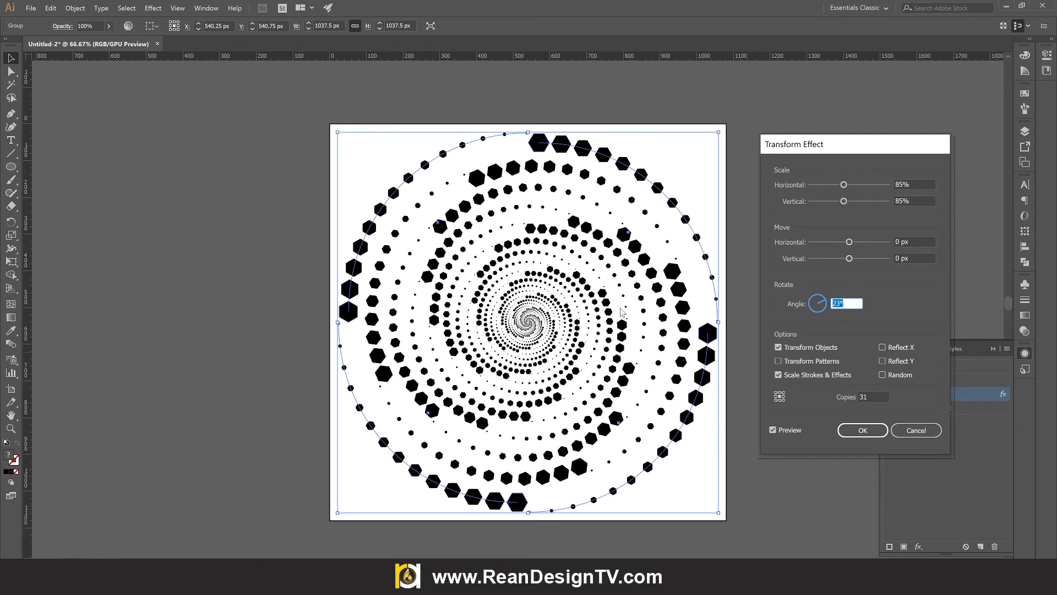
key("Up")
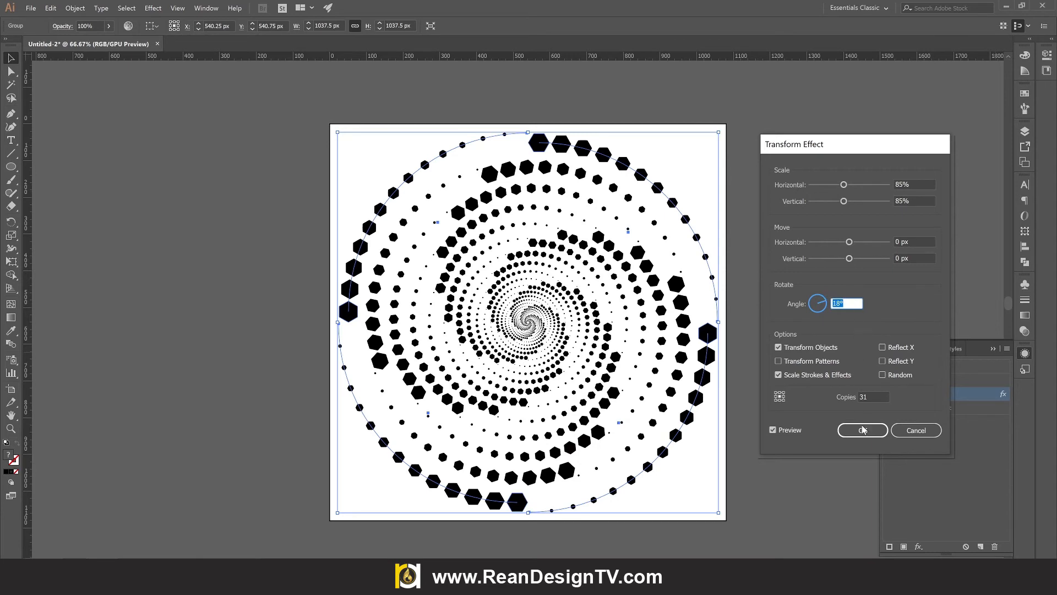
- Try the Transform effect with only 15 copies
left_click_drag(871, 398, 846, 398)
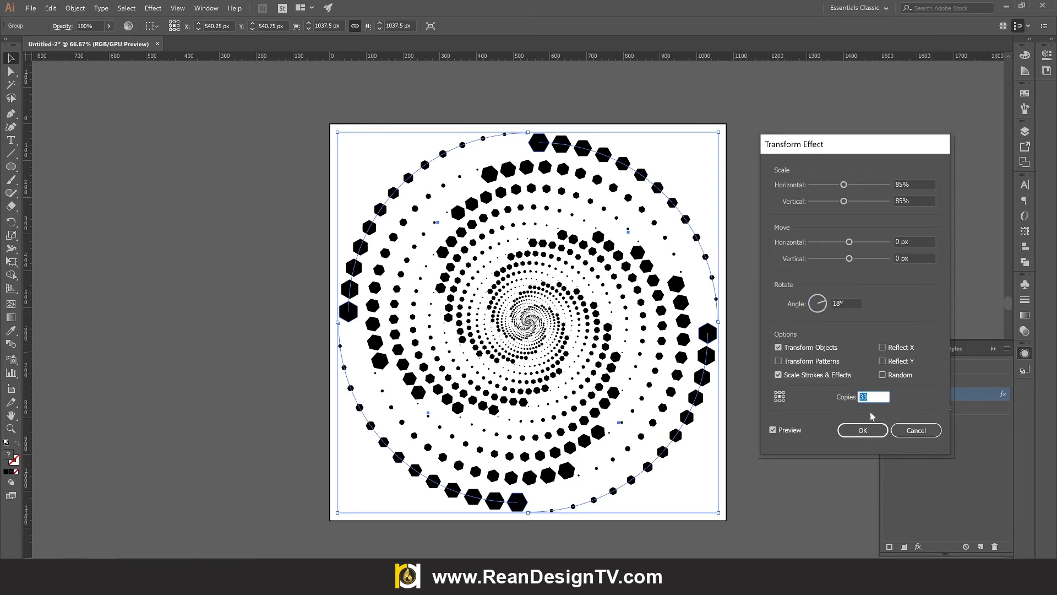
key("Up")
left_click(917, 259)
double_click(874, 397)
left_click(920, 259)
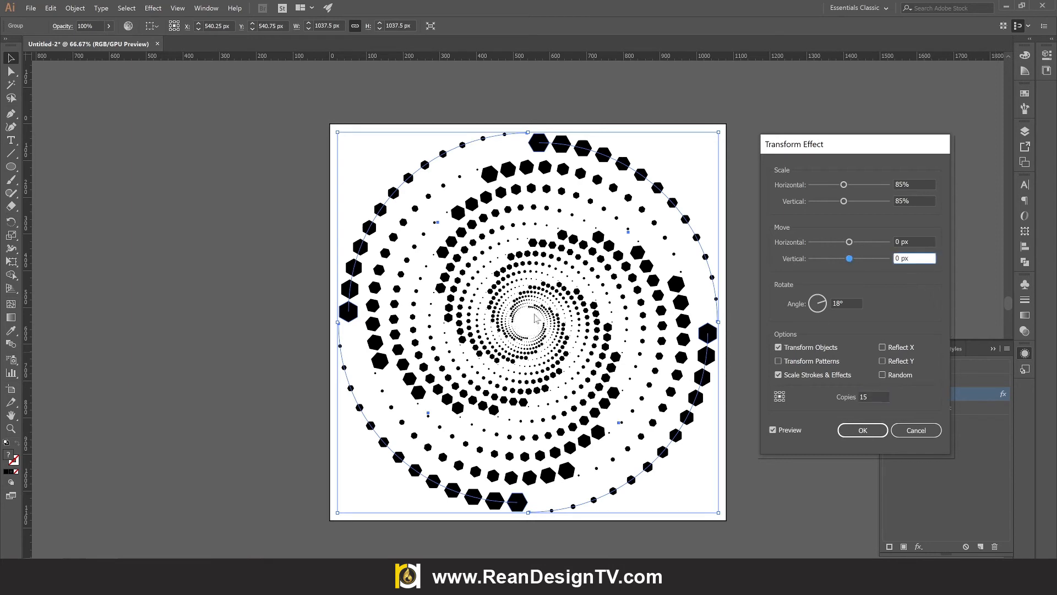
- Set the number of copies to 31, apply the Transform effect, and deselect the spiral
double_click(873, 396)
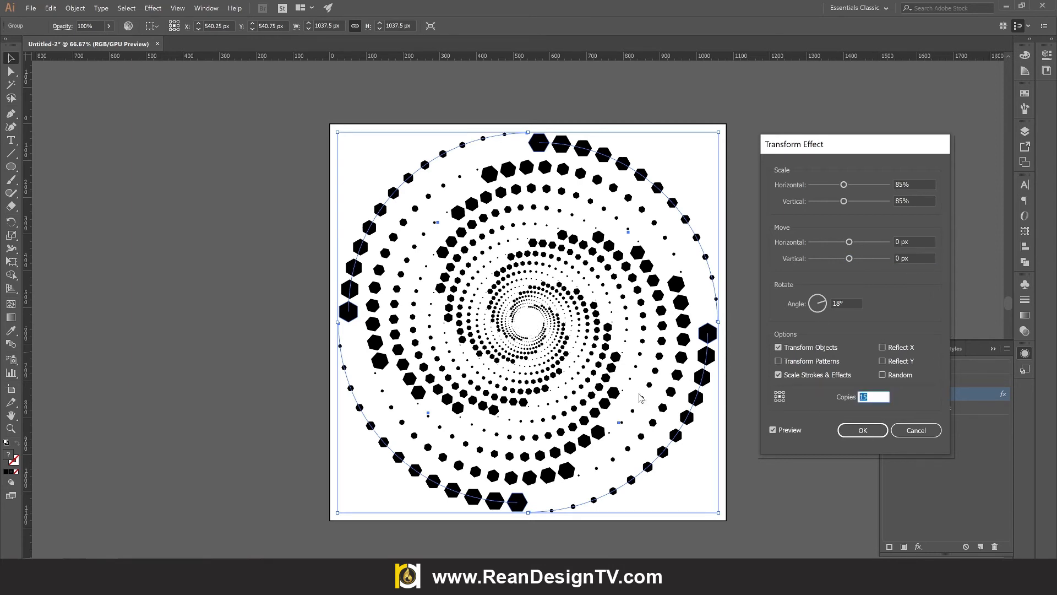
type("31")
left_click(917, 258)
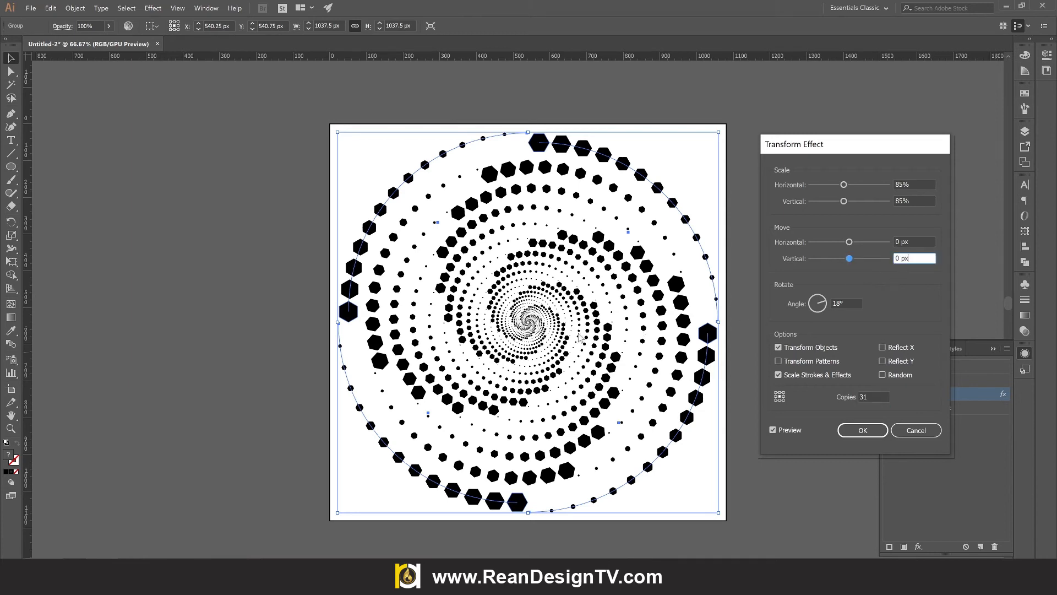
left_click(867, 429)
key("ctrl+h")
left_click(794, 434)
- Enter the spiral group in isolation and recolour its upper-left blend arc light blue
scroll(789, 420, "down", 1)
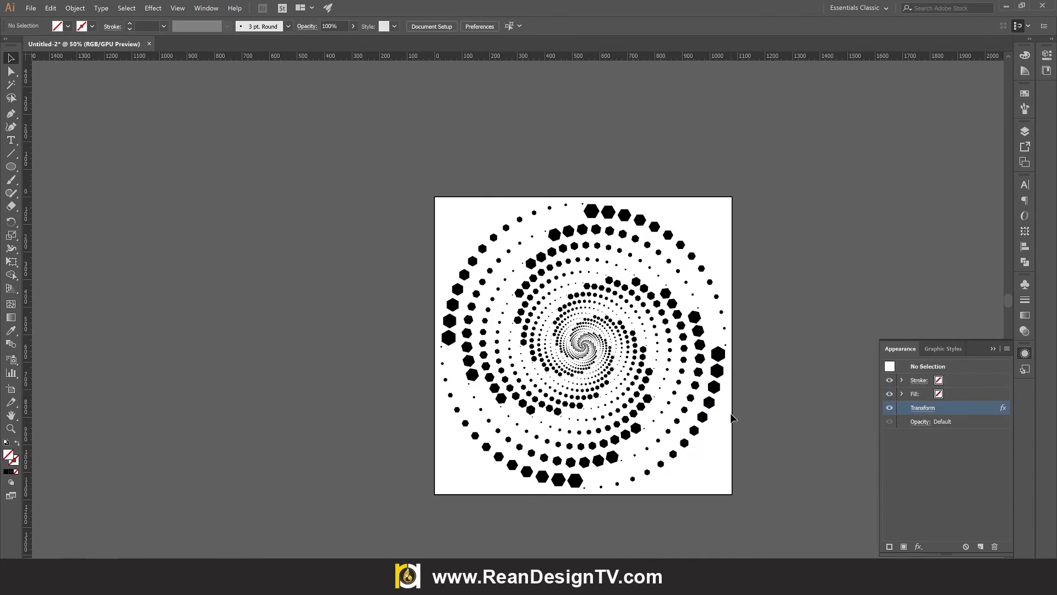
left_click_drag(781, 412, 585, 349)
scroll(269, 269, "up", 1)
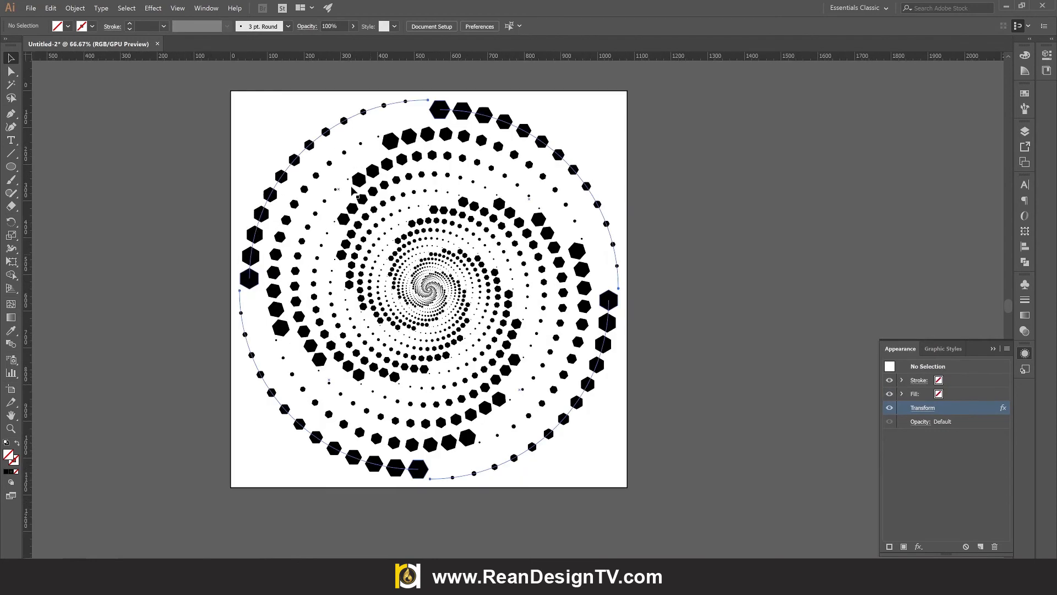
double_click(321, 139)
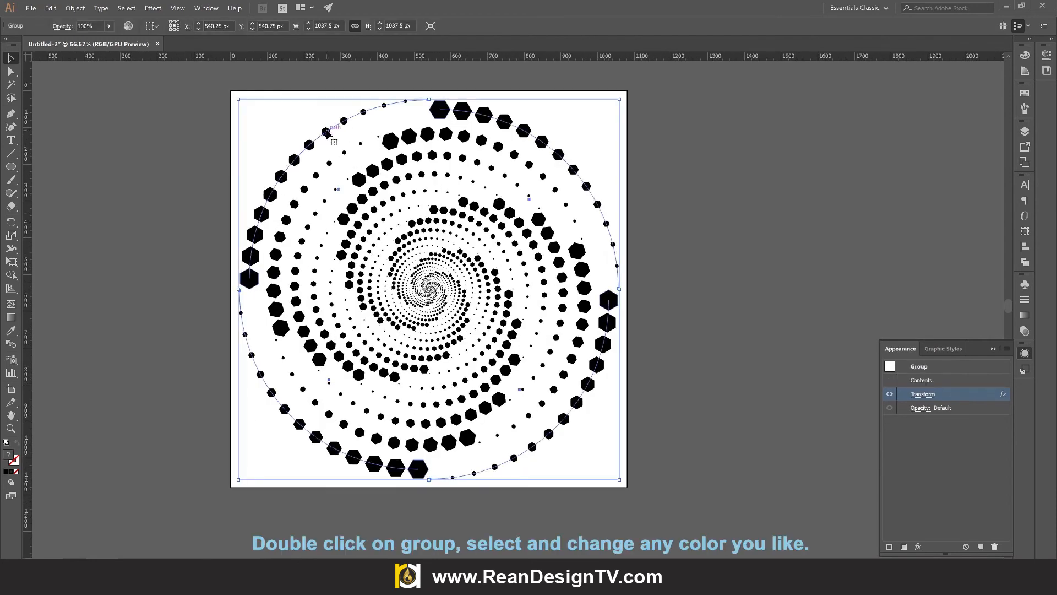
left_click(327, 135)
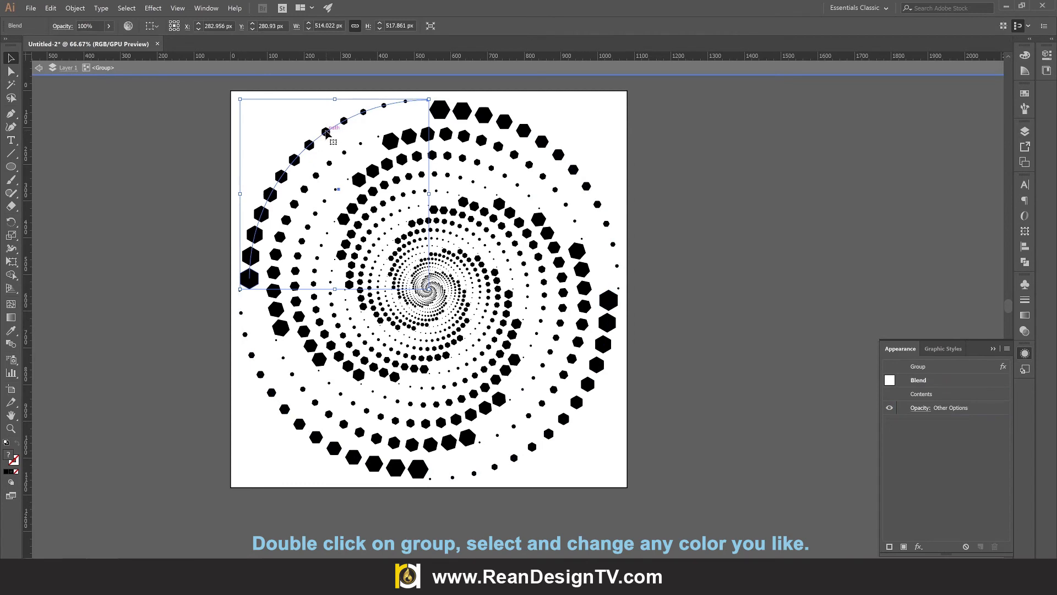
left_click(1025, 95)
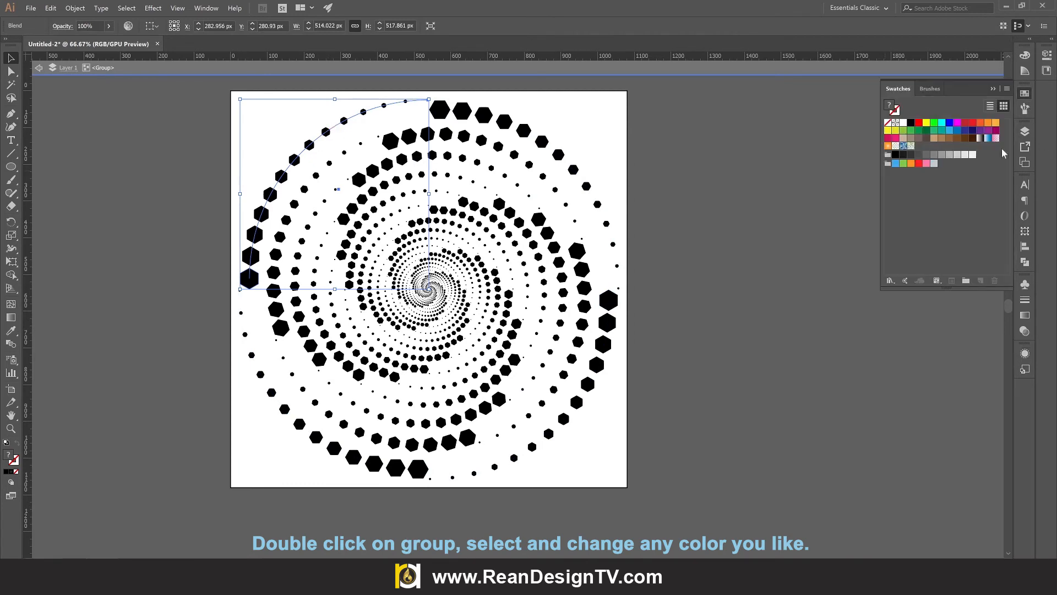
left_click(942, 131)
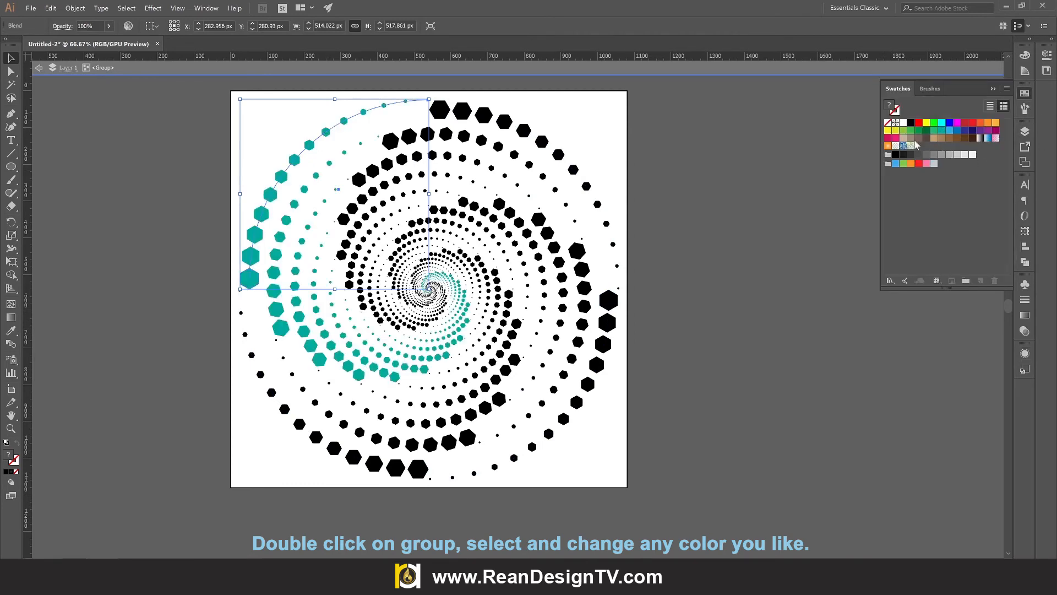
left_click(926, 131)
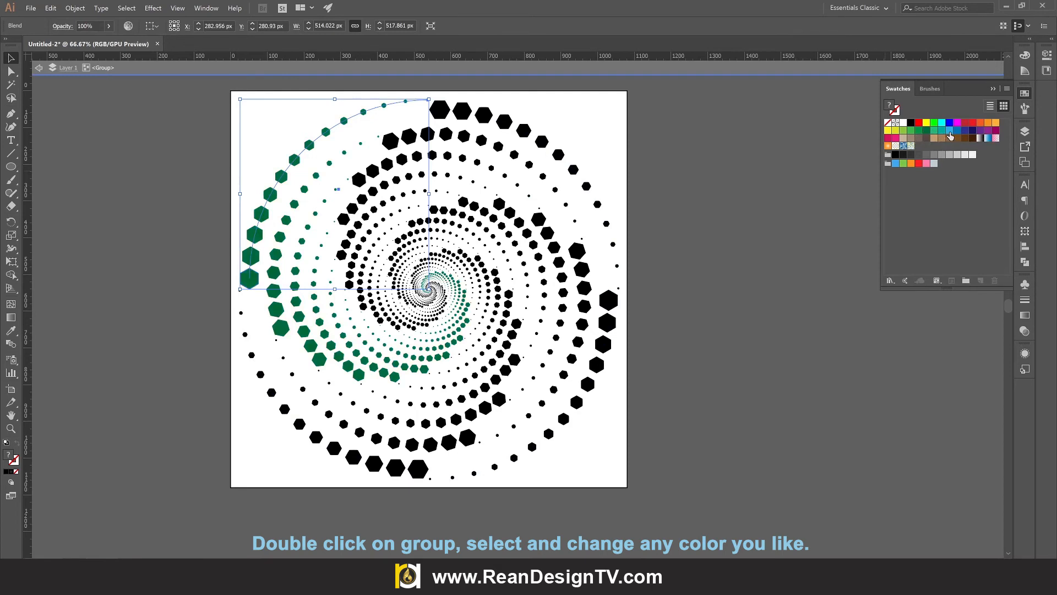
left_click(949, 131)
- Recolour the upper-right blend arc dark red and the lower-right blend arc purple
left_click(526, 137)
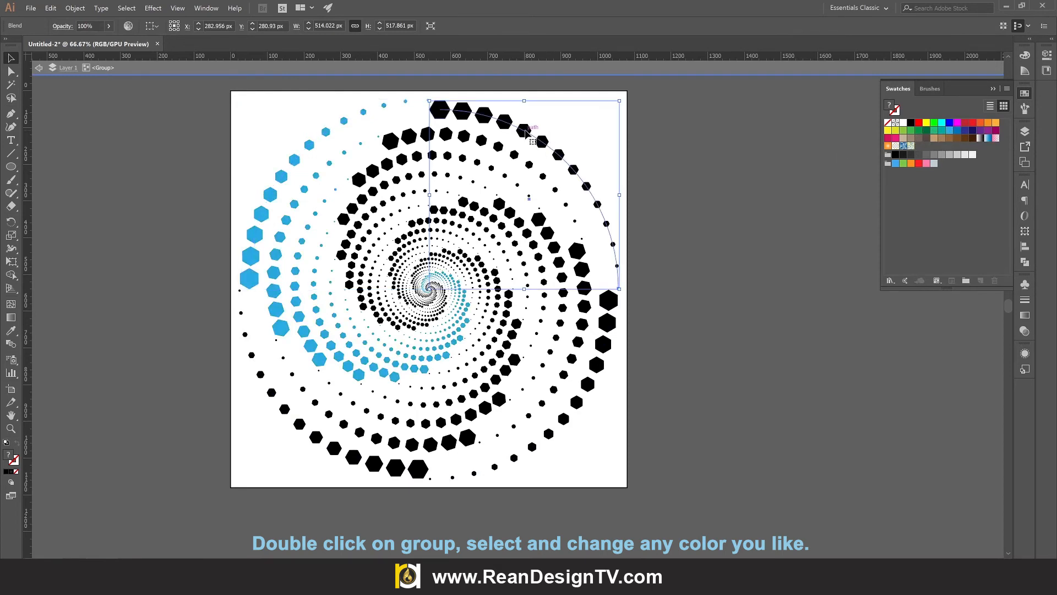
left_click(965, 124)
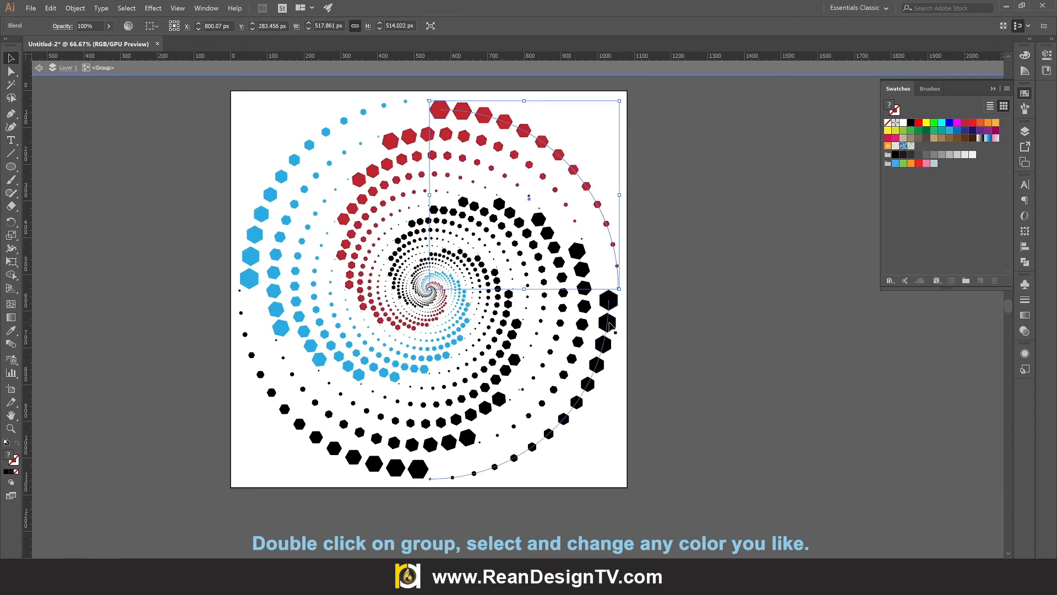
left_click(609, 328)
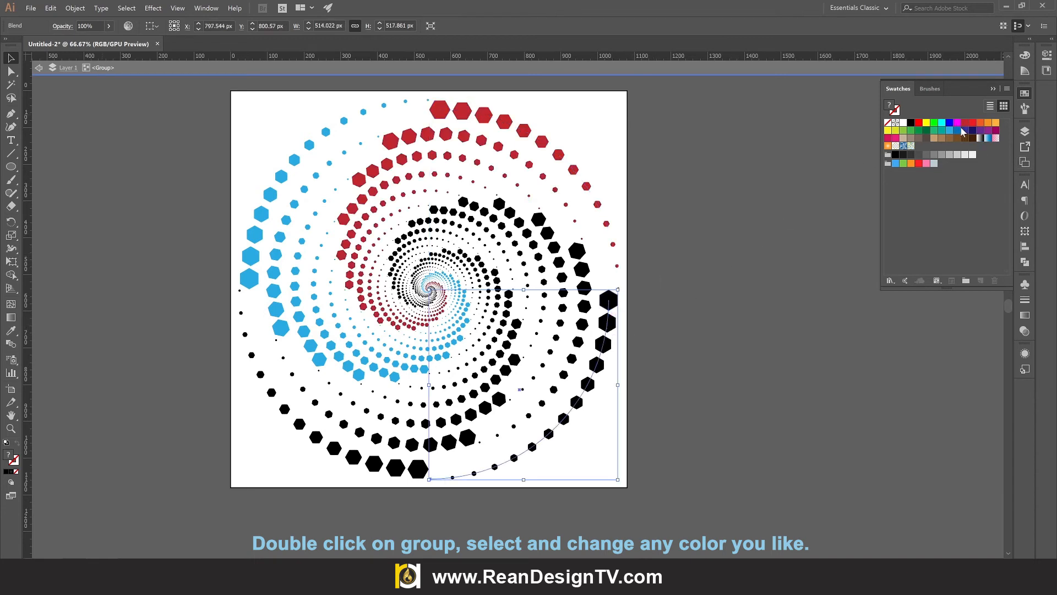
left_click(893, 133)
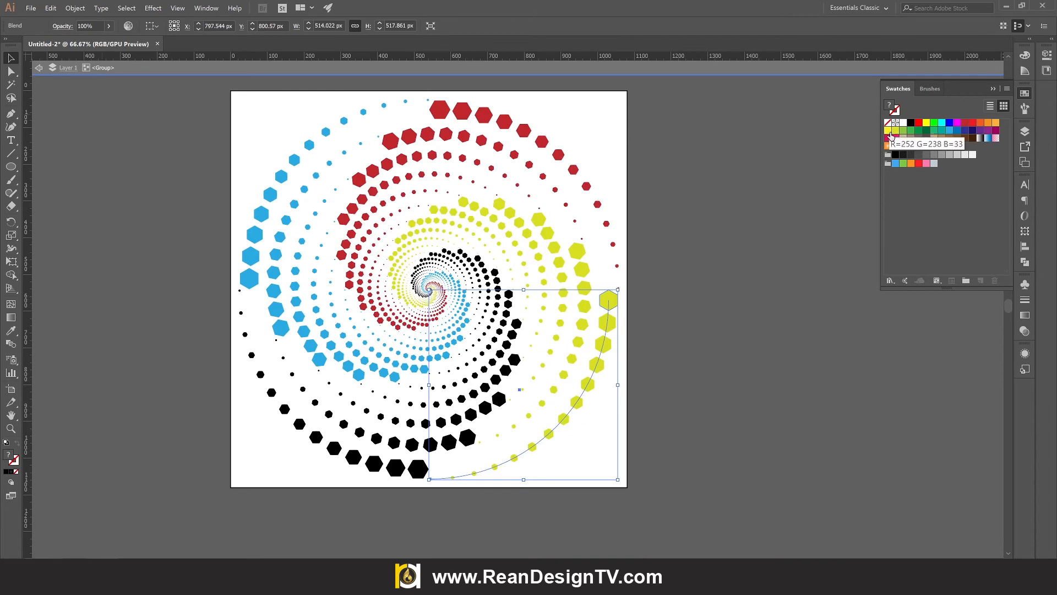
left_click(891, 139)
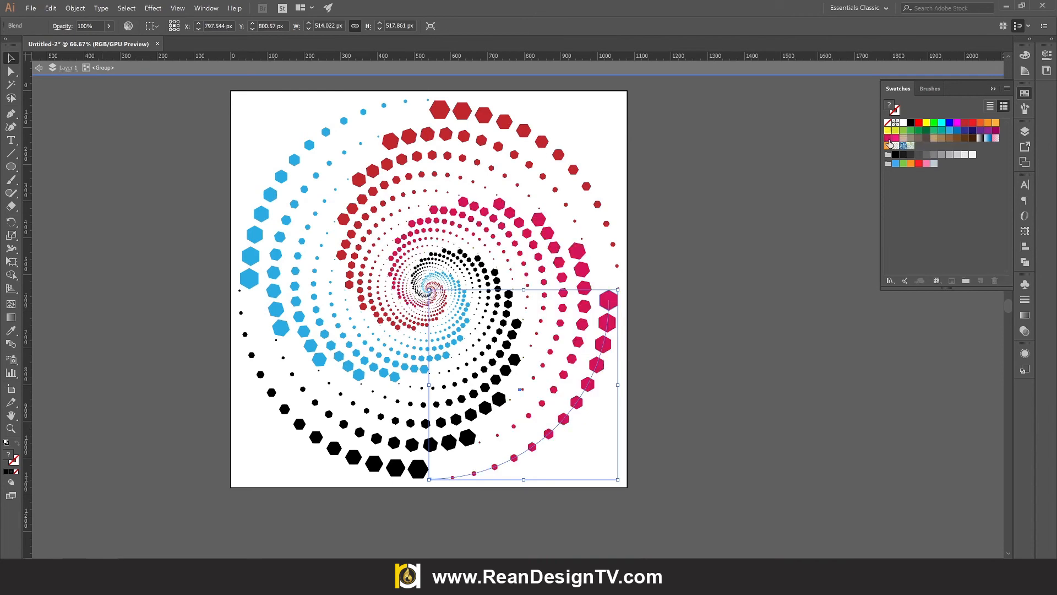
left_click(978, 132)
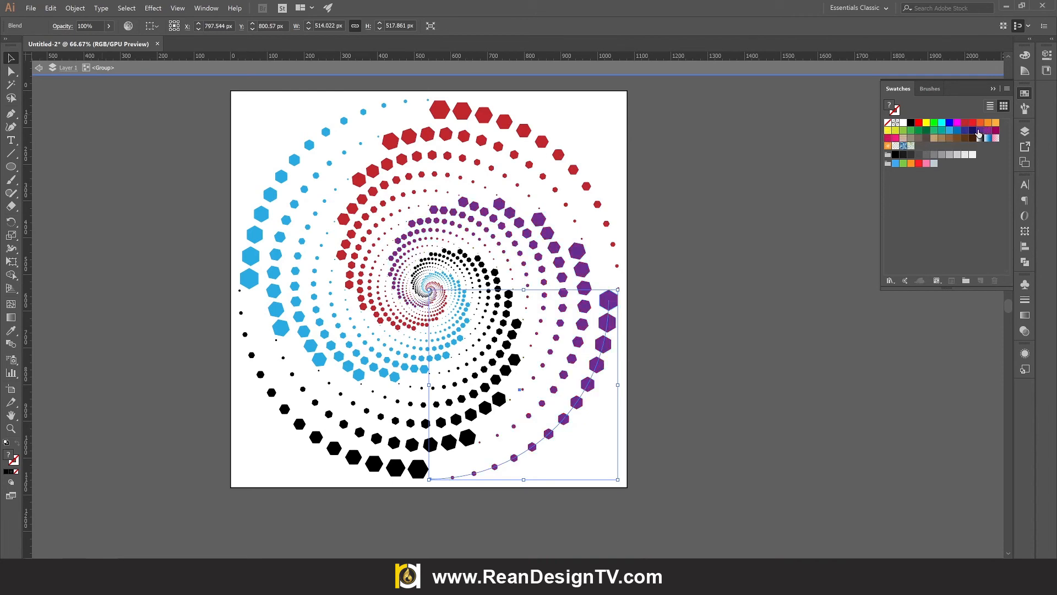
- Recolour the lower-left blend arc green, leave the group's isolation, and put the swatches away
left_click(359, 463)
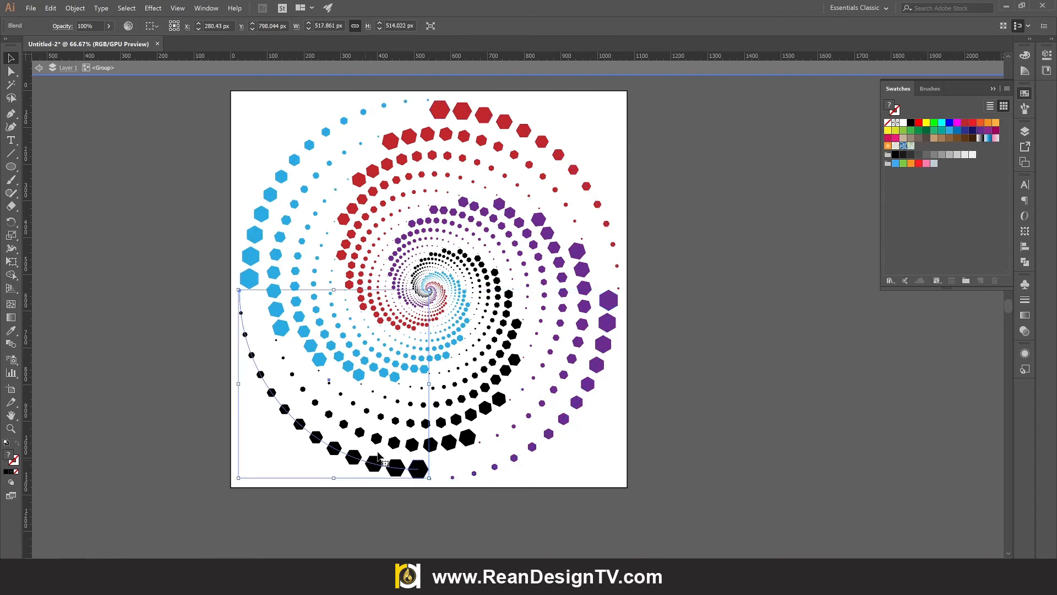
left_click(912, 131)
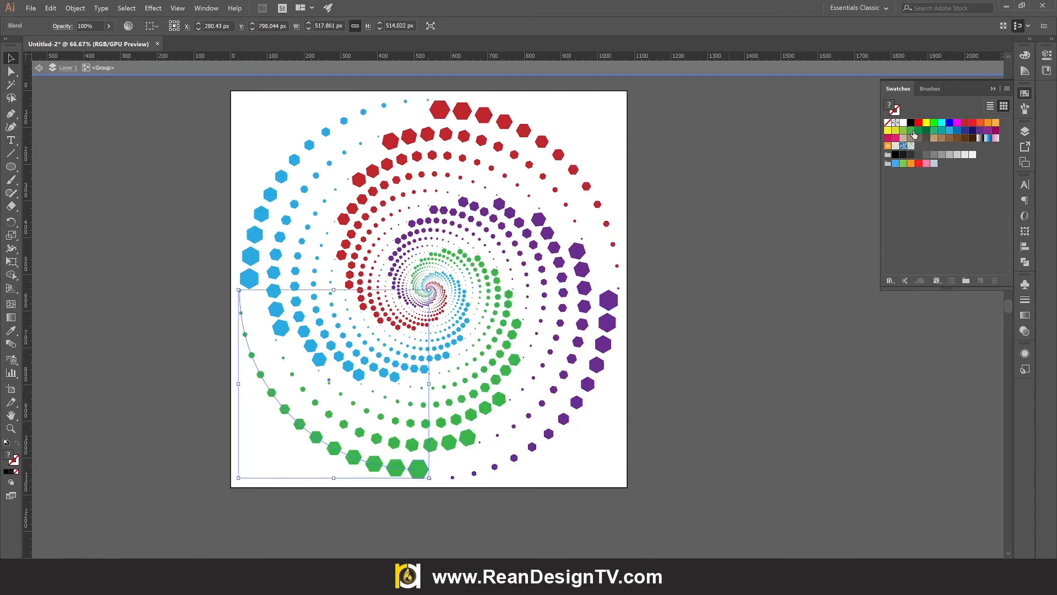
left_click(780, 325)
scroll(780, 324, "up", 3)
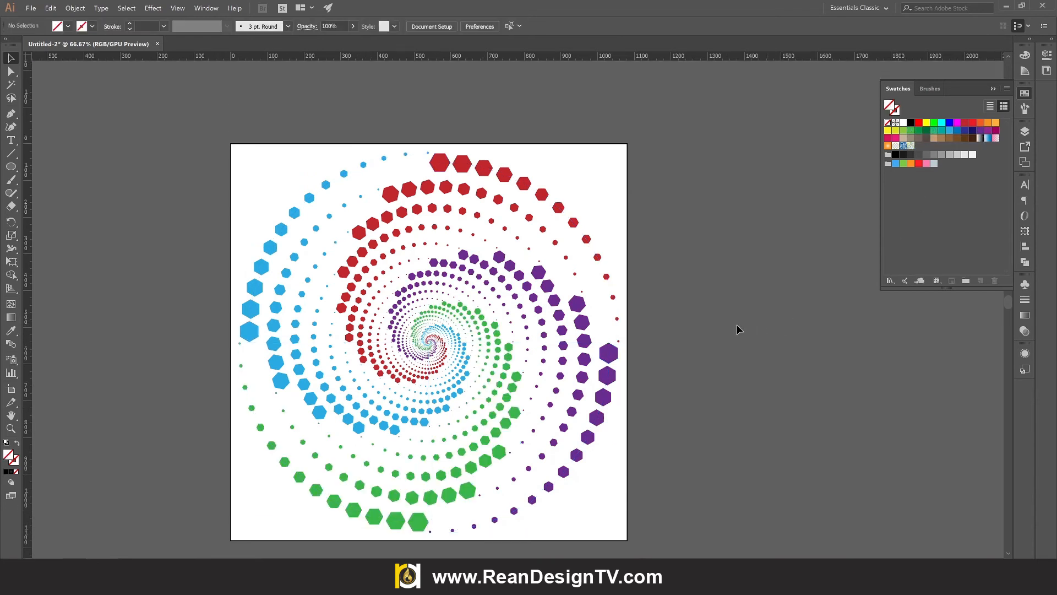
scroll(754, 319, "left", 2)
left_click(993, 89)
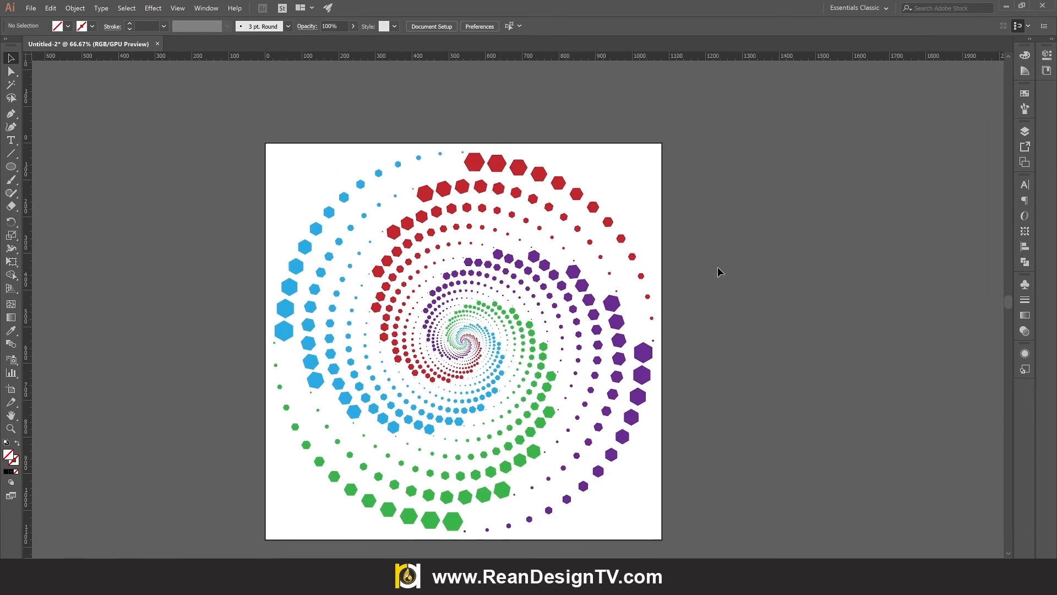
- Duplicate the artboard with its coloured spiral beside the original using the Artboard tool
scroll(718, 267, "down", 1)
scroll(718, 267, "right", 3)
key("shift+o")
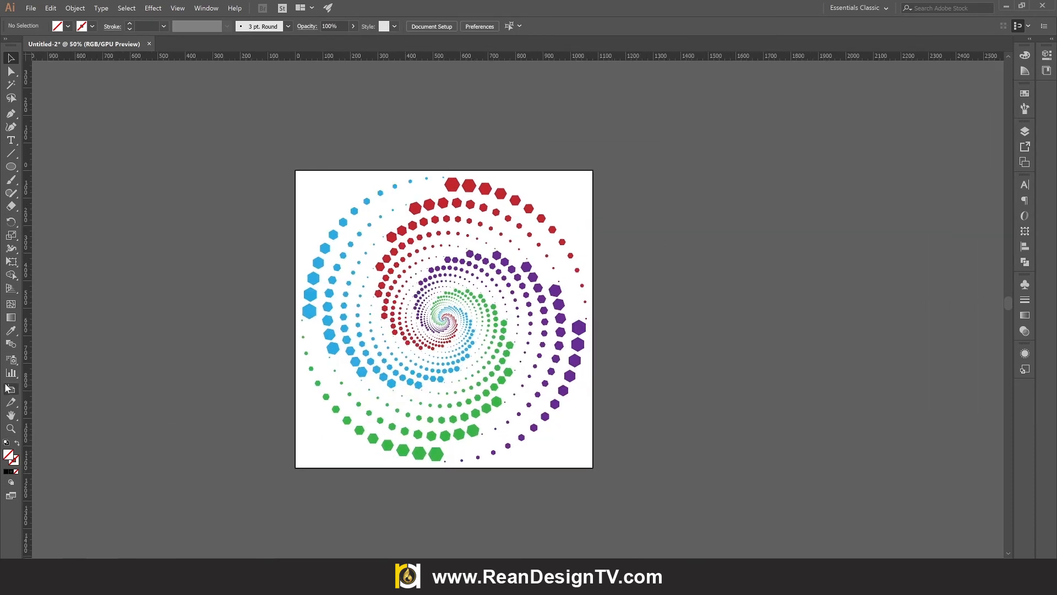
scroll(364, 223, "down", 1)
left_click_drag(443, 241, 668, 257)
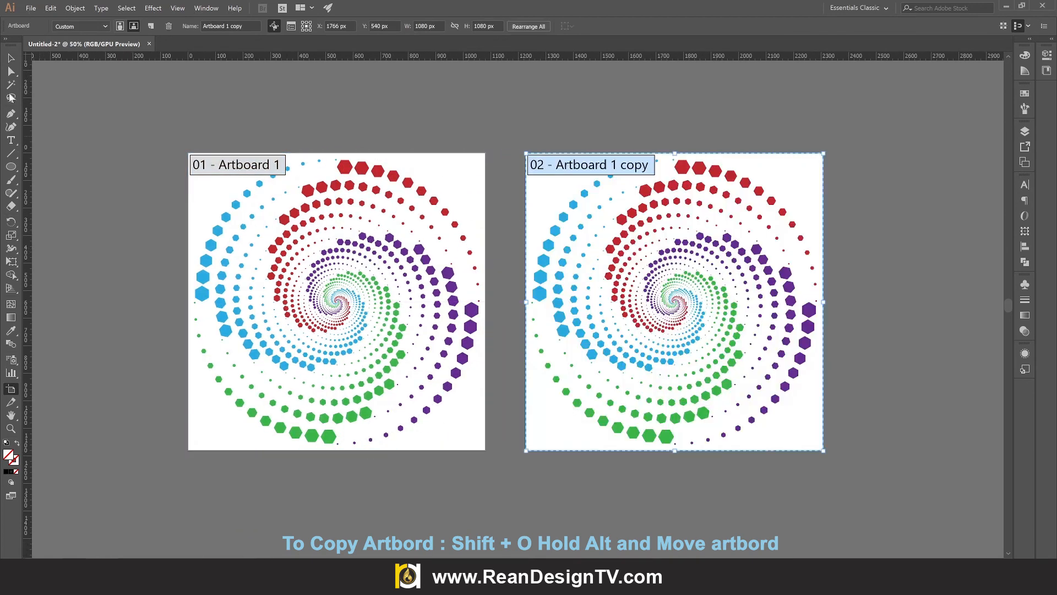
- Recolour the whole spiral on the copied artboard in one colour, trying black and settling on light green
left_click(10, 58)
left_click(709, 192)
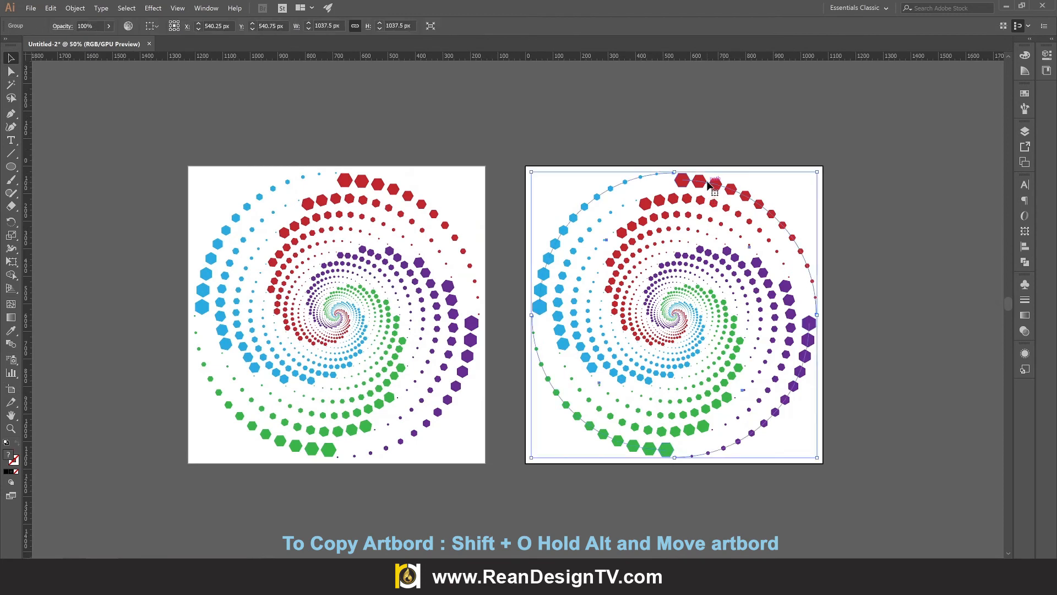
left_click(1025, 94)
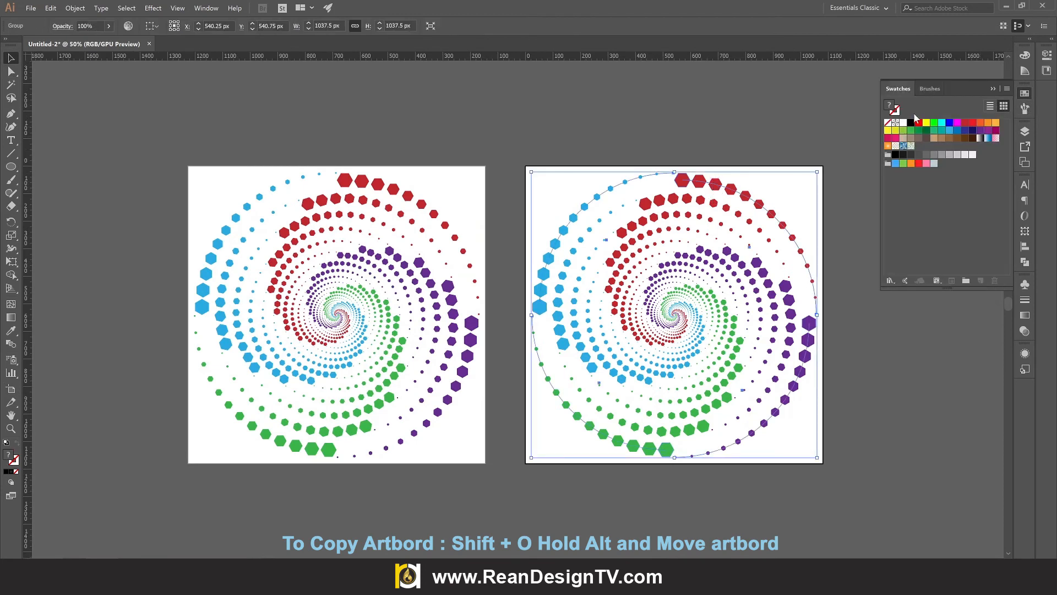
left_click(904, 123)
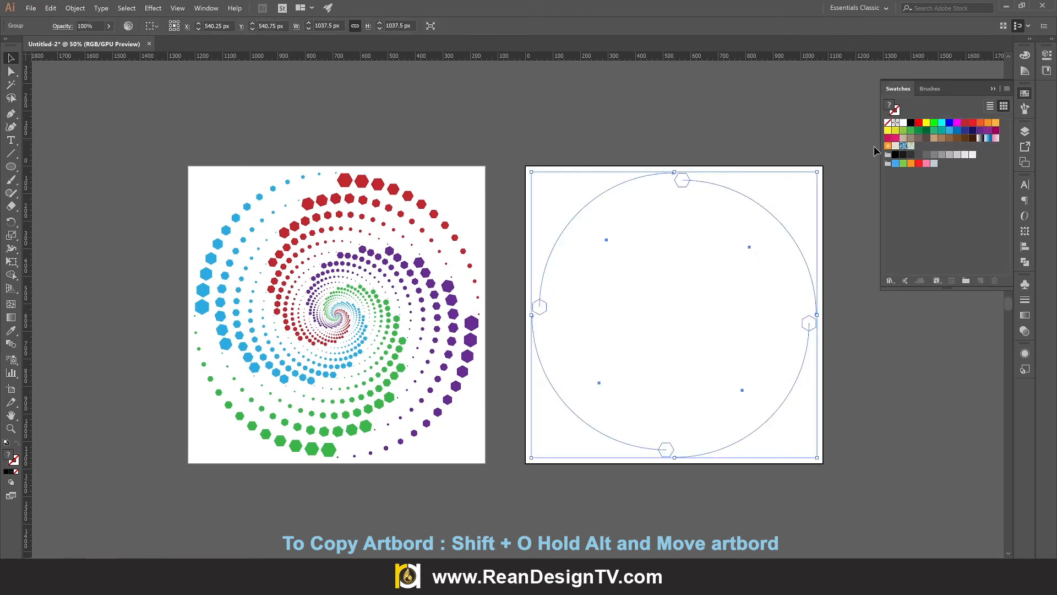
left_click(911, 122)
left_click(801, 133)
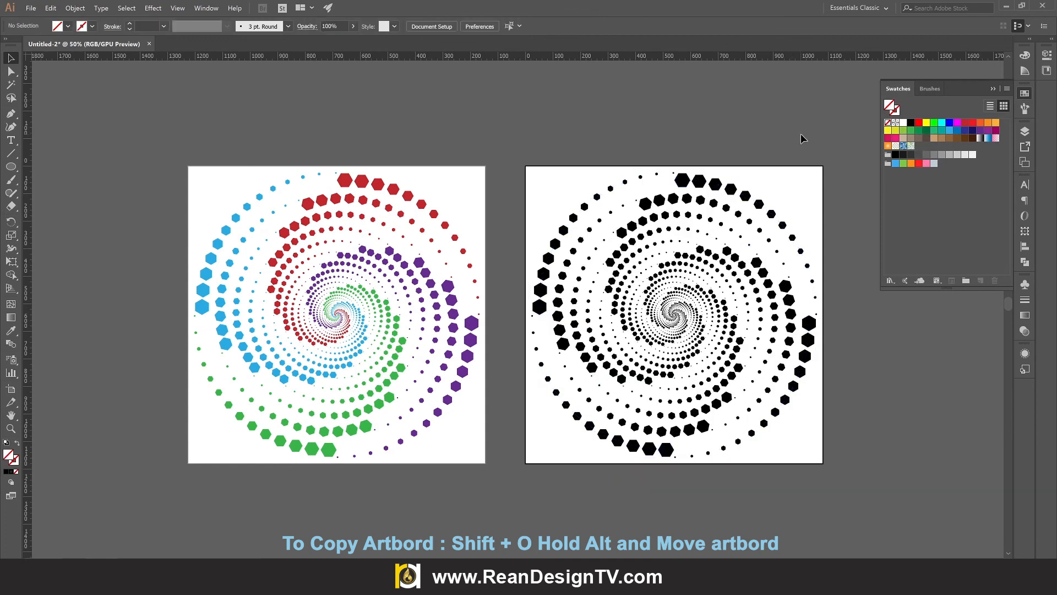
left_click(749, 225)
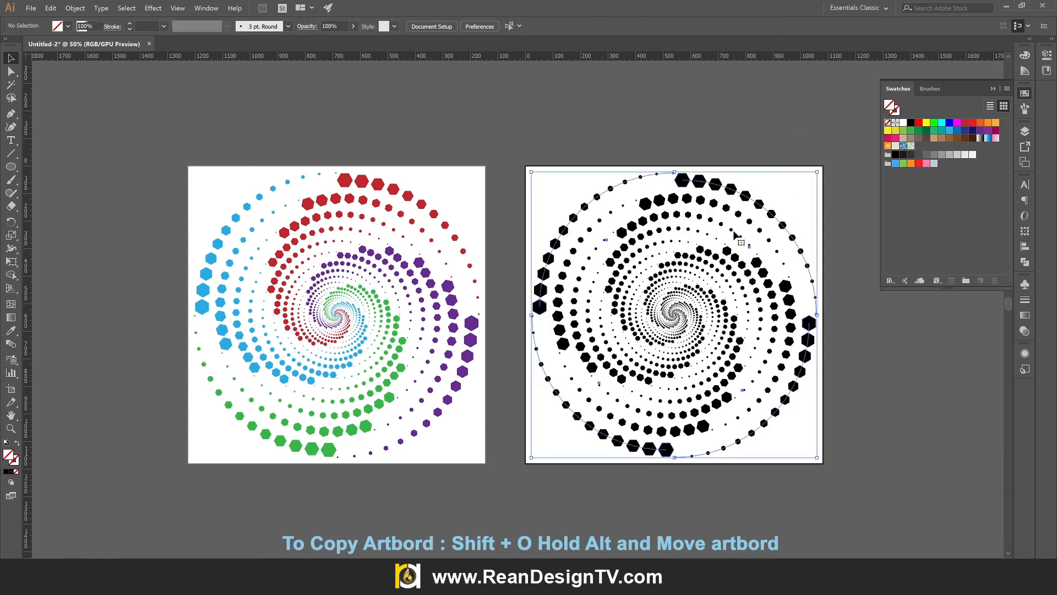
left_click(900, 134)
left_click(799, 148)
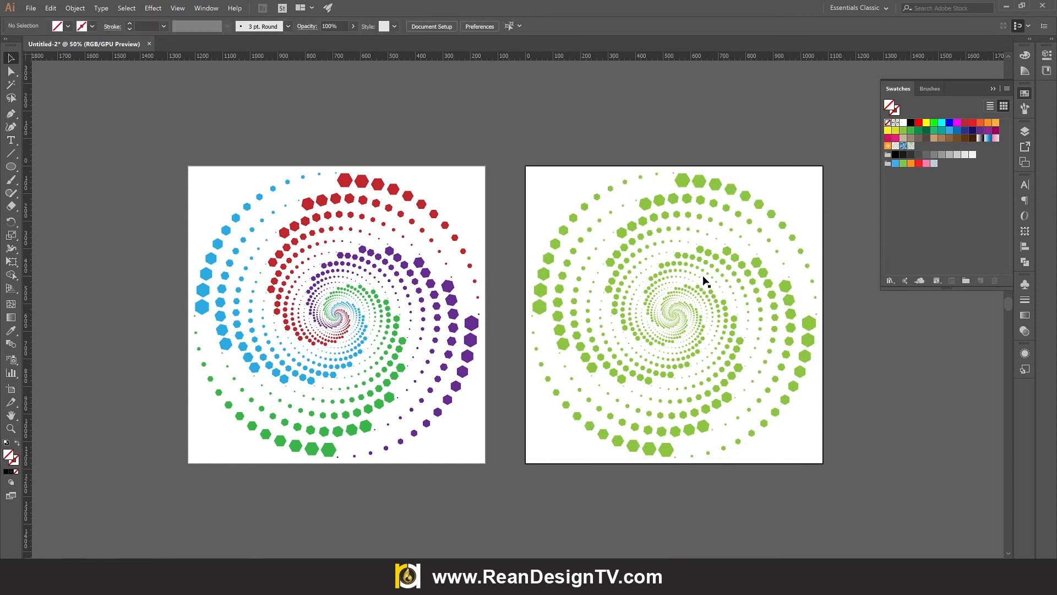
- Draw a 1080 × 1080 px rectangle over the copied artboard and fill it with the orange radial gradient swatch
left_click(12, 169)
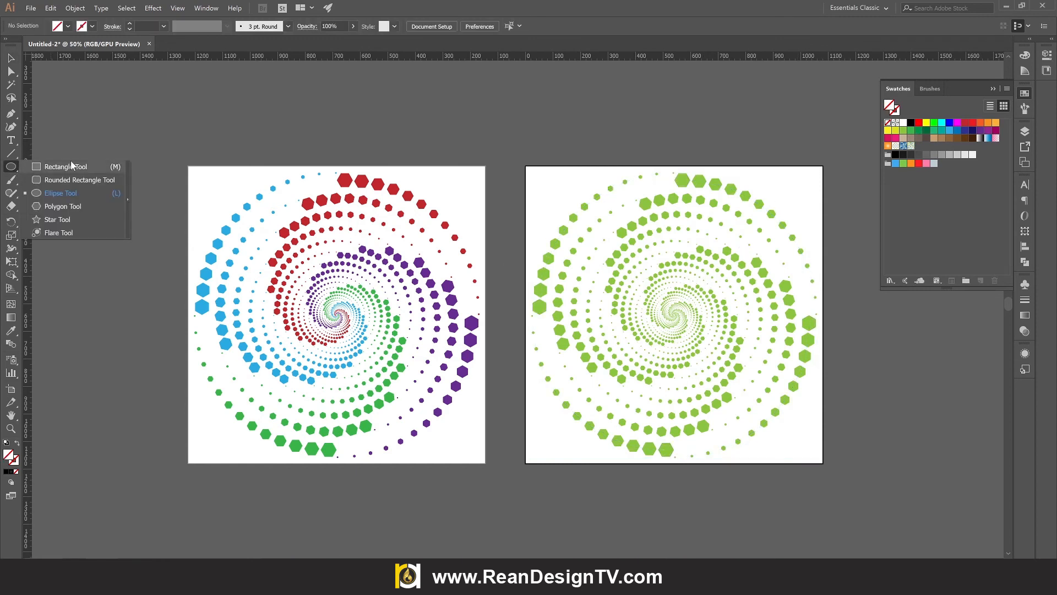
left_click(76, 166)
left_click_drag(525, 166, 823, 463)
left_click(11, 57)
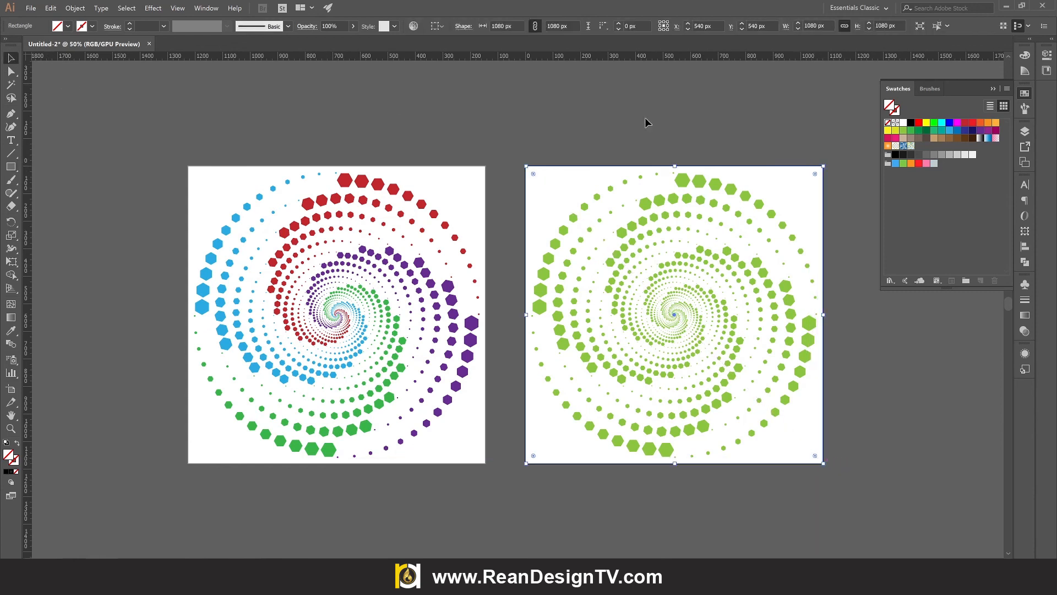
left_click(887, 145)
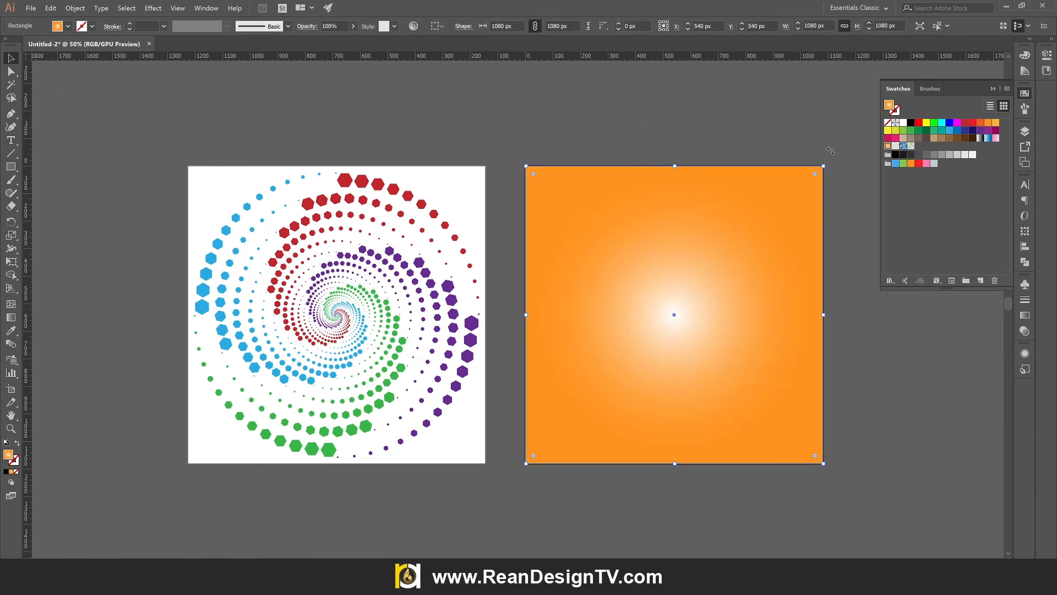
- Recolour the rectangle's radial gradient from dark brown at the centre to black at the edge, with the midpoint at 60.7%
left_click(1024, 315)
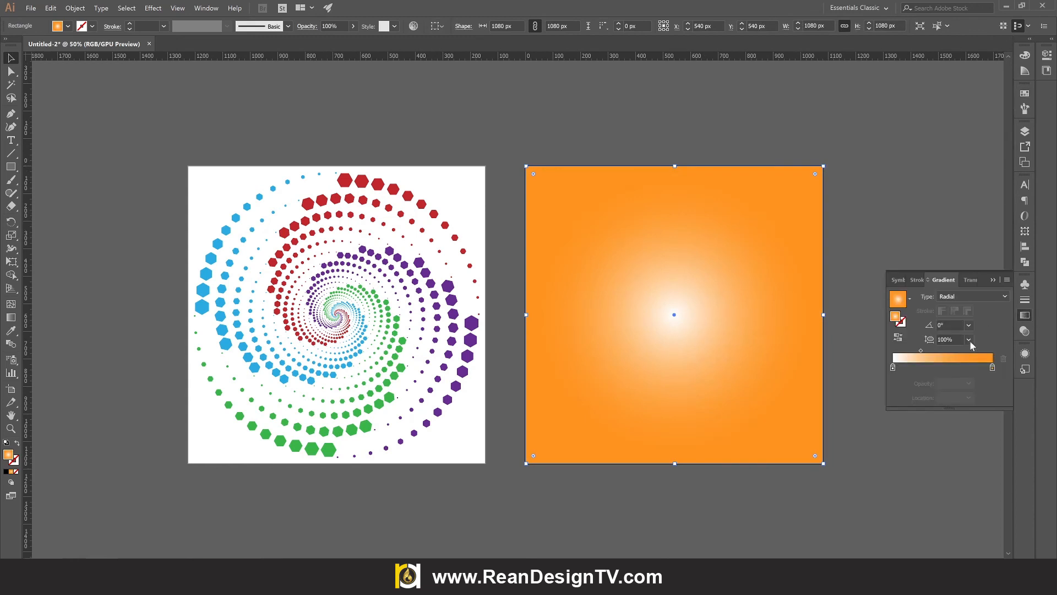
left_click_drag(921, 351, 970, 364)
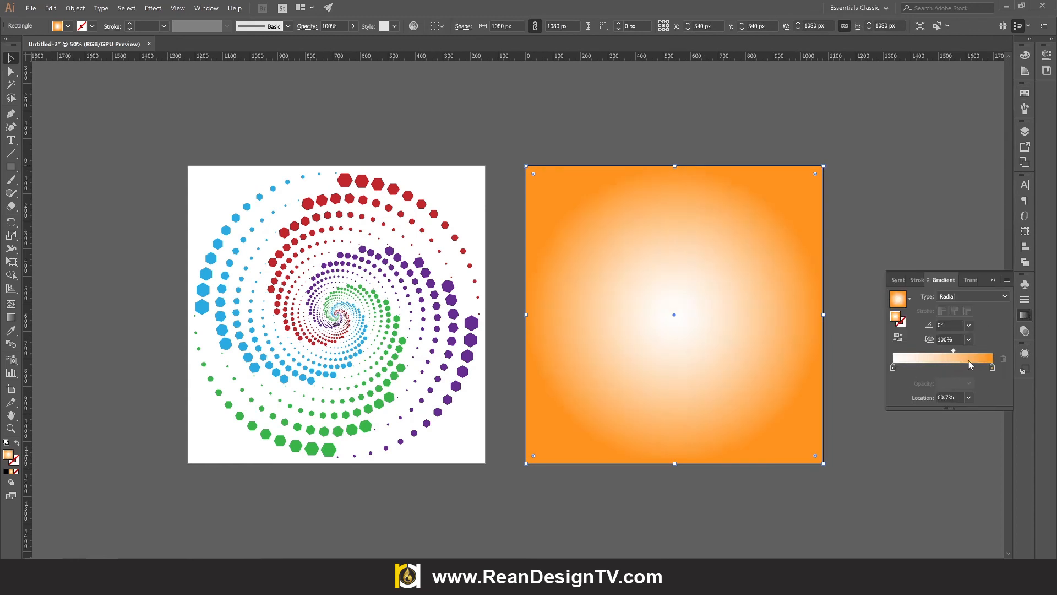
left_click(993, 369)
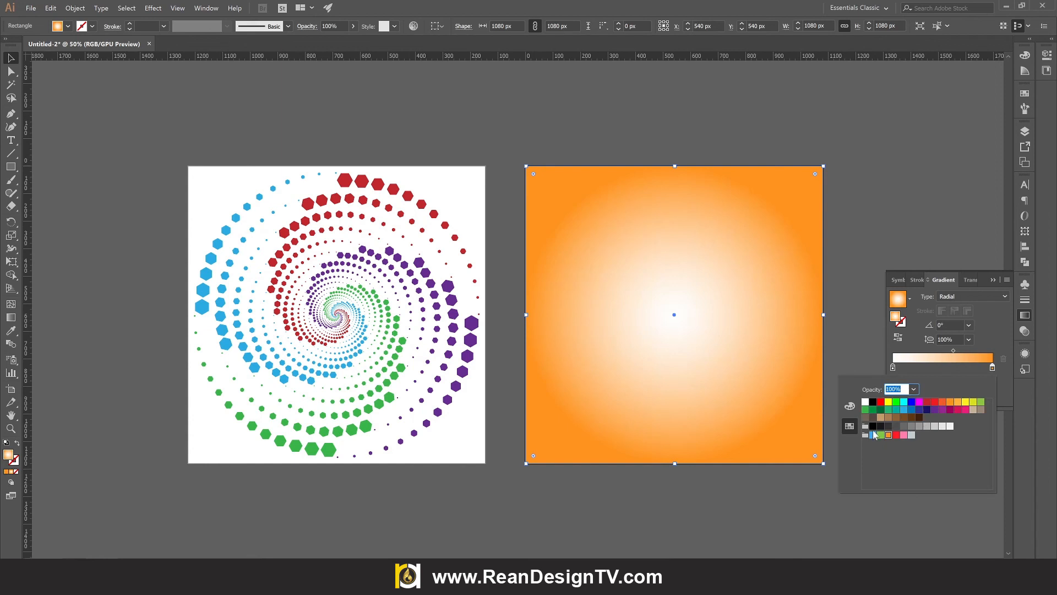
left_click(873, 426)
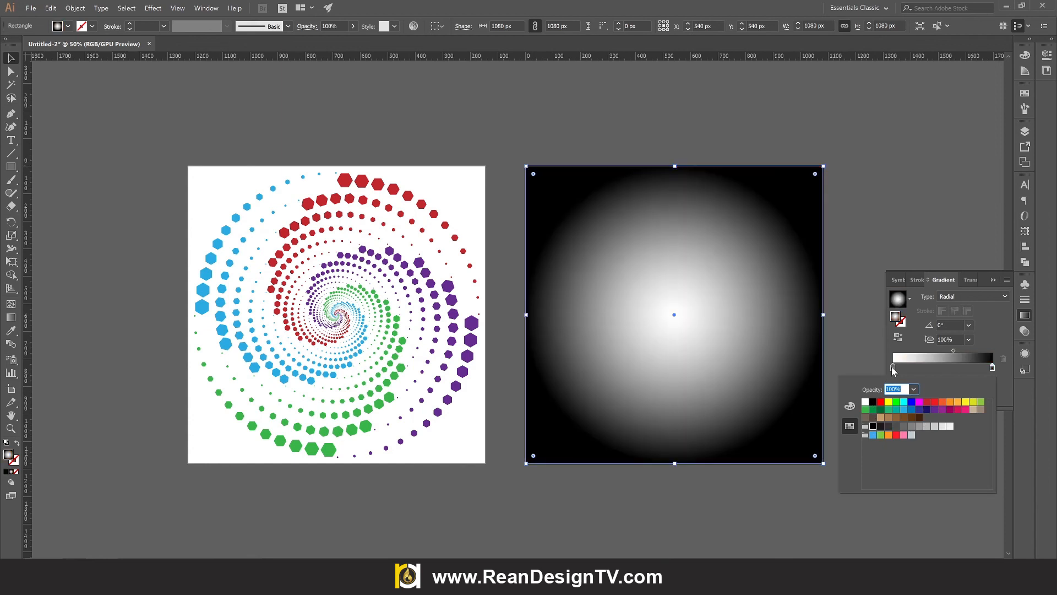
left_click(893, 368)
double_click(894, 367)
left_click(873, 418)
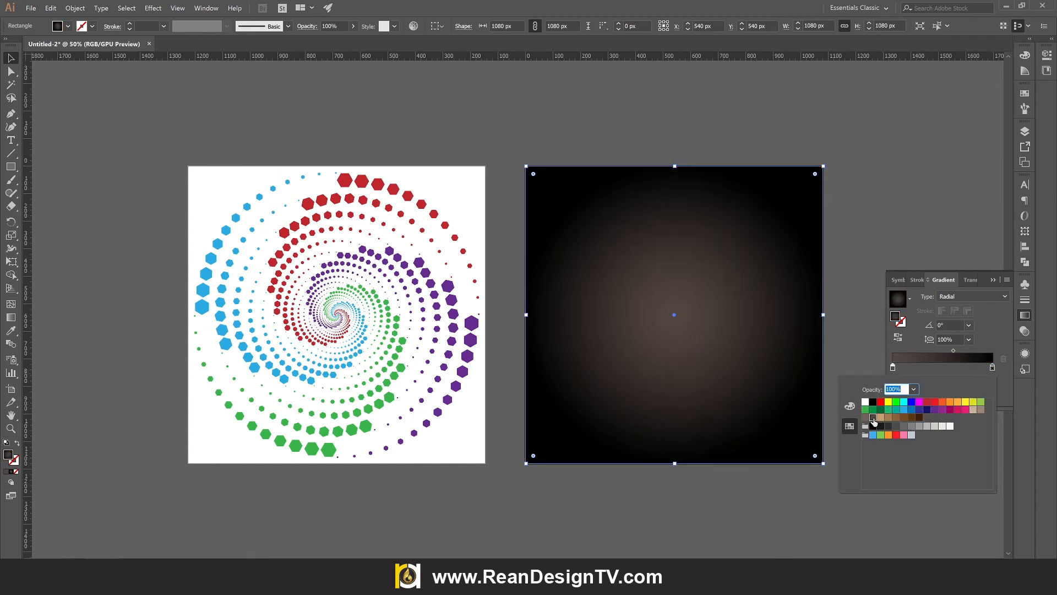
left_click(864, 212)
- Send the dark gradient rectangle to the back, behind the green spiral, and deselect it
right_click(382, 138)
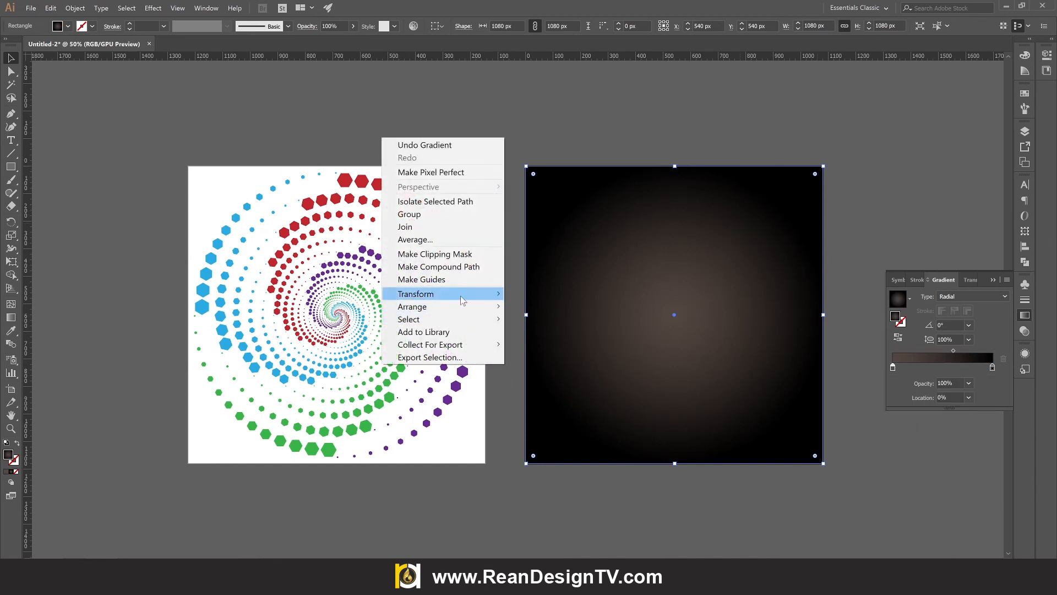
mouse_move(467, 307)
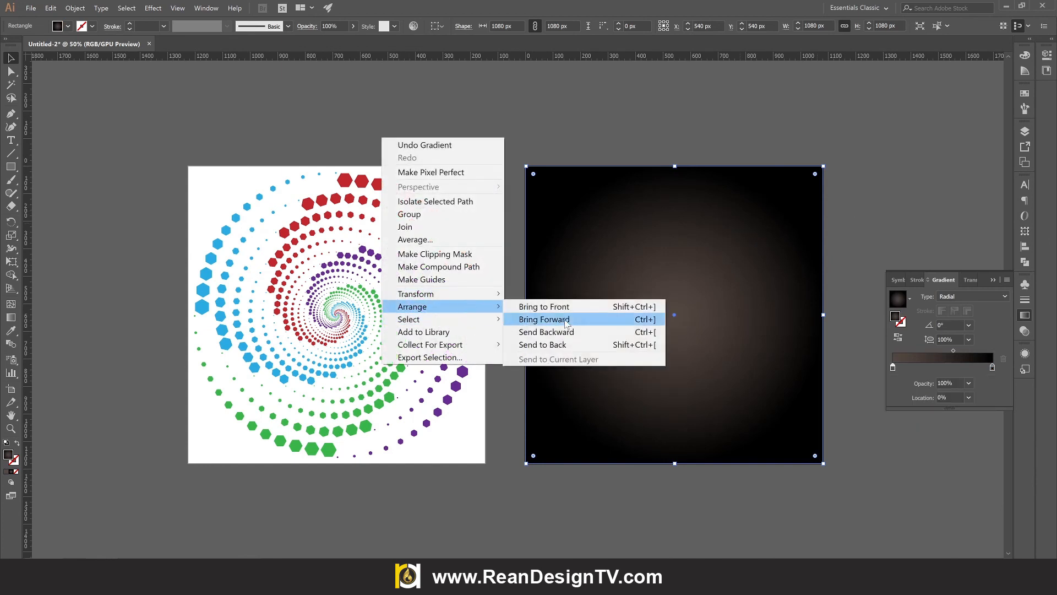
left_click(606, 345)
left_click(876, 187)
- Enlarge the background's radial gradient beyond the artboard with the Gradient tool and shift its midpoint towards the centre
left_click(791, 194)
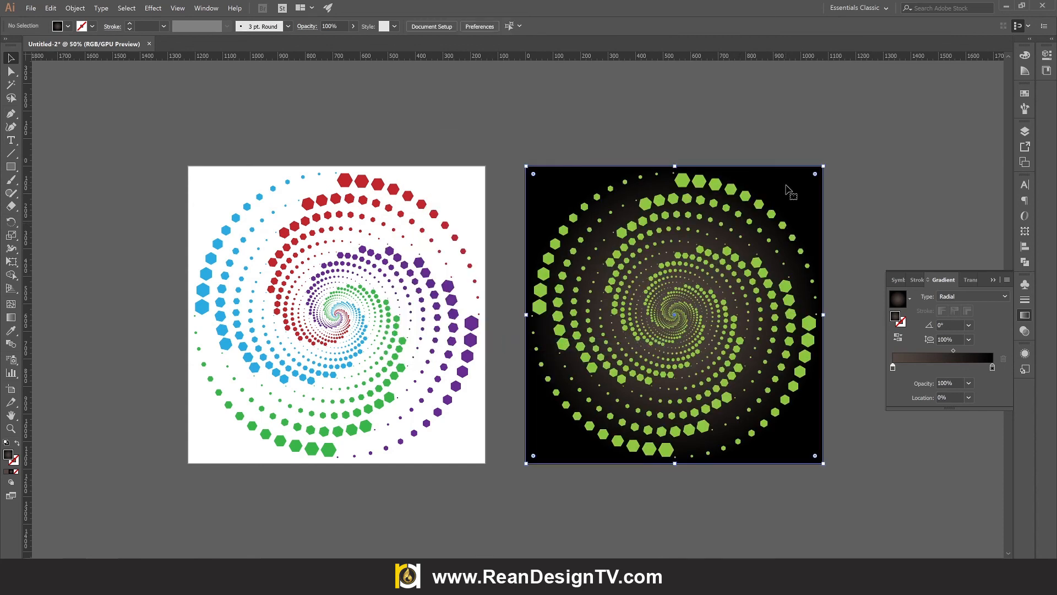
key("g")
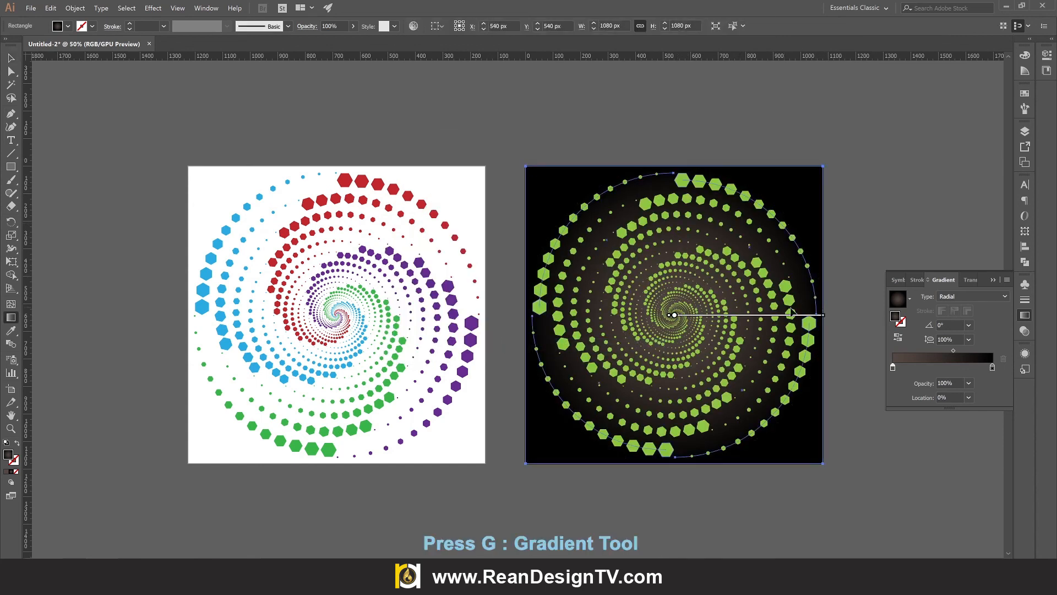
left_click_drag(825, 315, 882, 315)
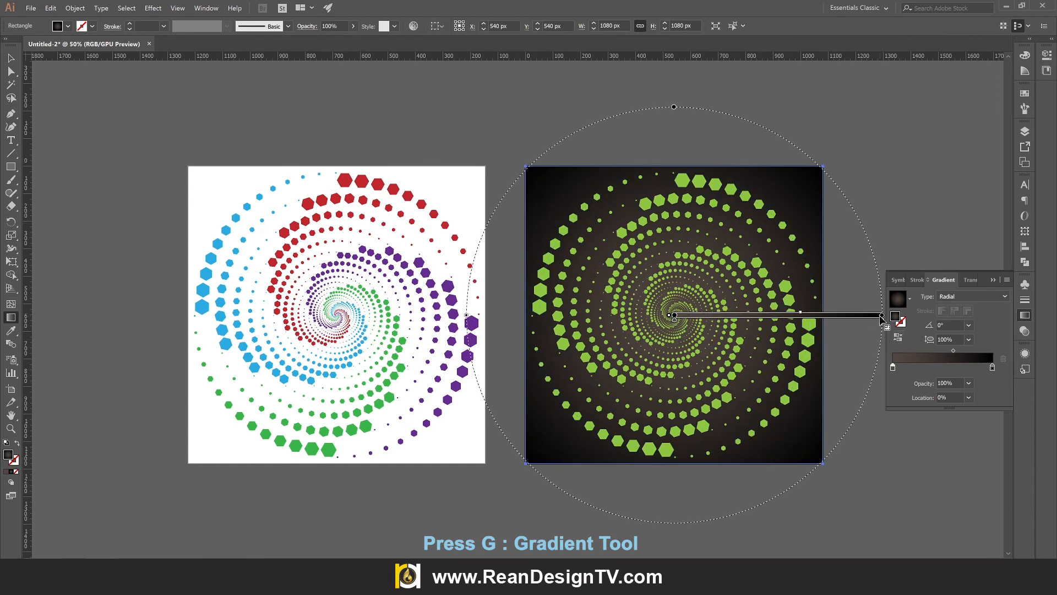
left_click_drag(800, 313, 760, 313)
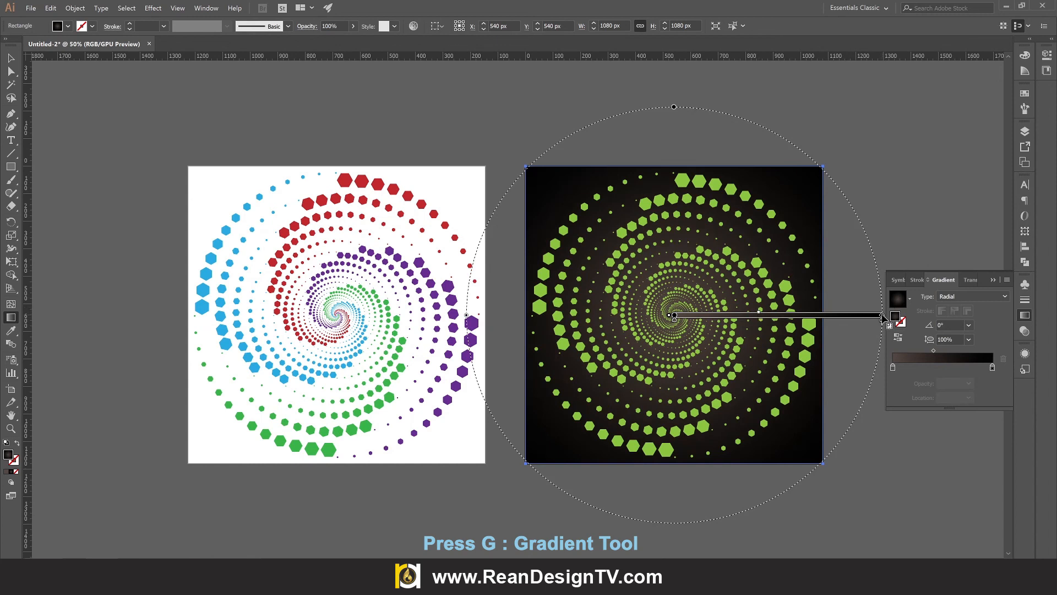
left_click_drag(883, 316, 926, 315)
left_click(13, 59)
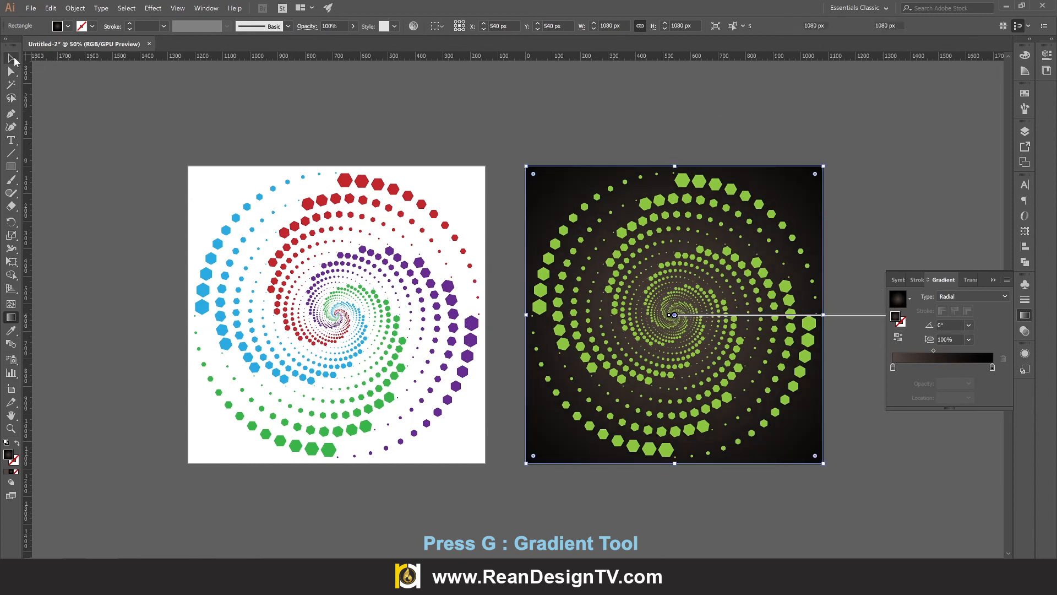
left_click(152, 94)
- Recolour the spiral on the copied artboard white, deselect it, and put the swatches away
left_click(682, 181)
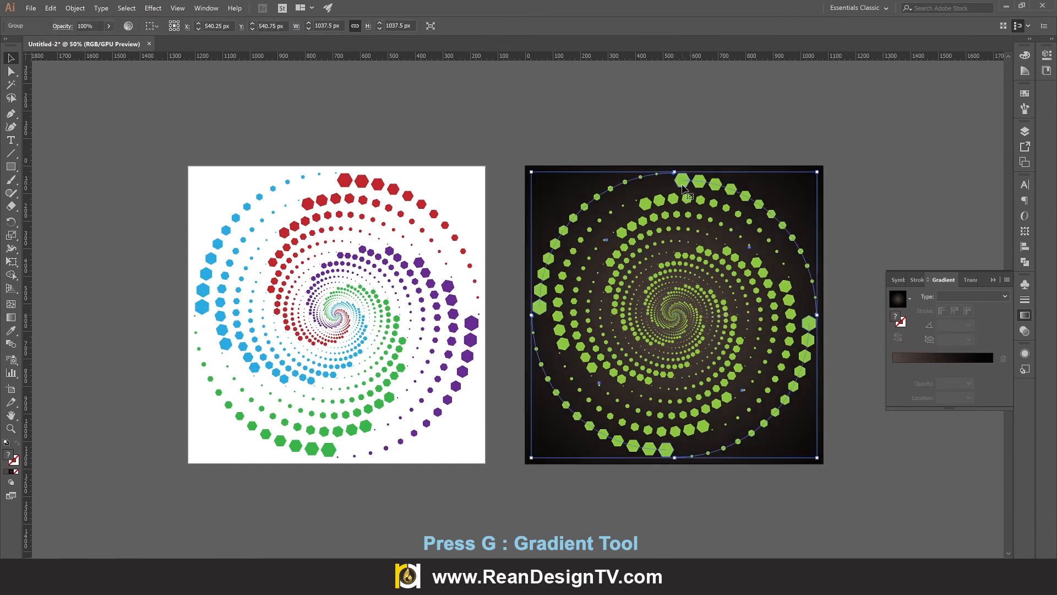
left_click(1025, 93)
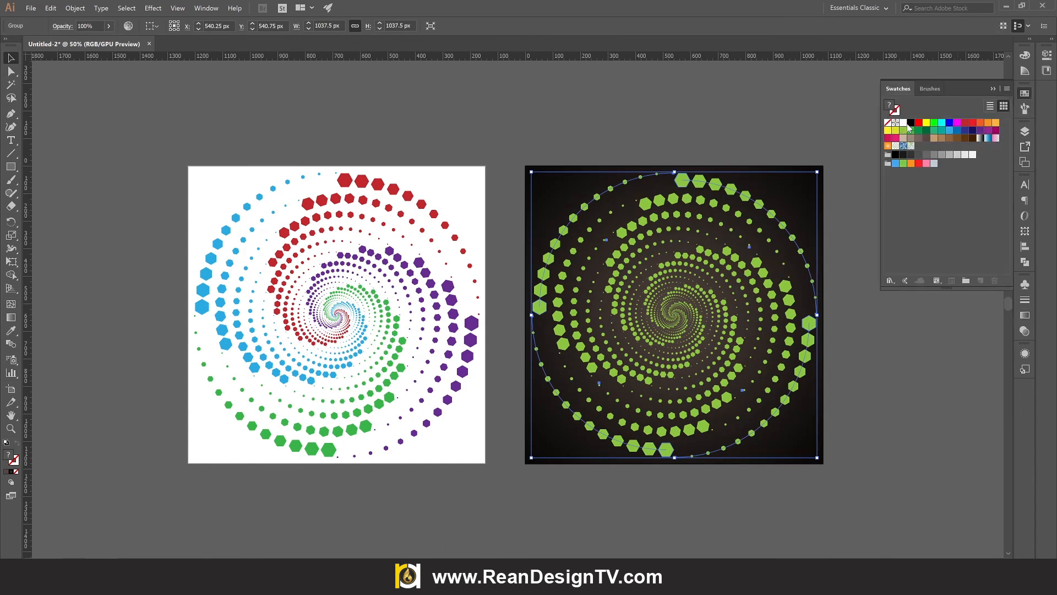
left_click(903, 122)
key("ctrl+h")
left_click(892, 348)
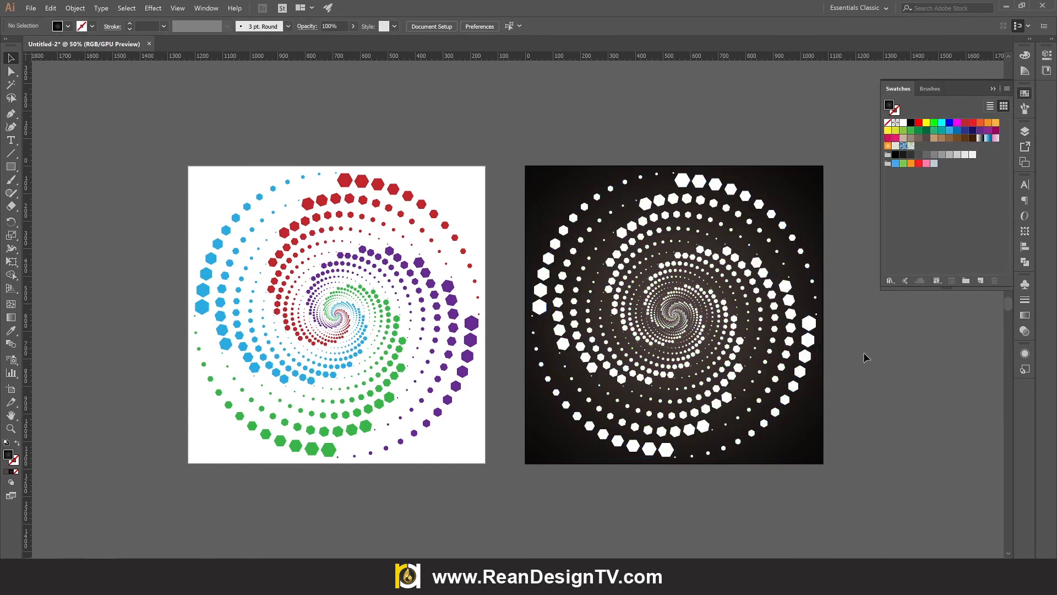
scroll(867, 391, "down", 1)
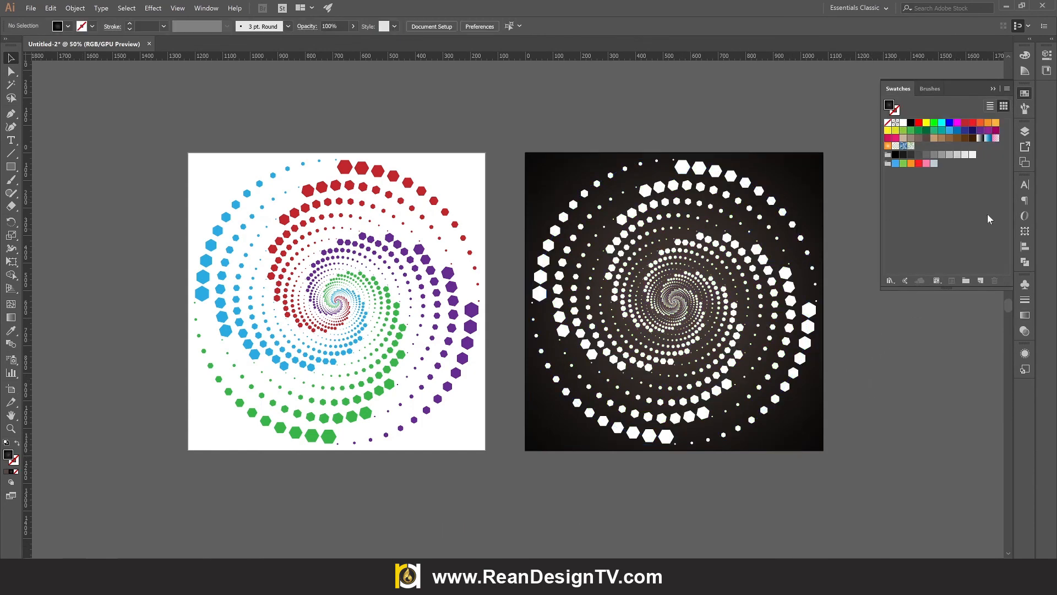
left_click(993, 90)
- Copy the dark gradient background onto the first artboard behind the four-colour spiral and deselect it
scroll(798, 117, "left", 2)
left_click(813, 171)
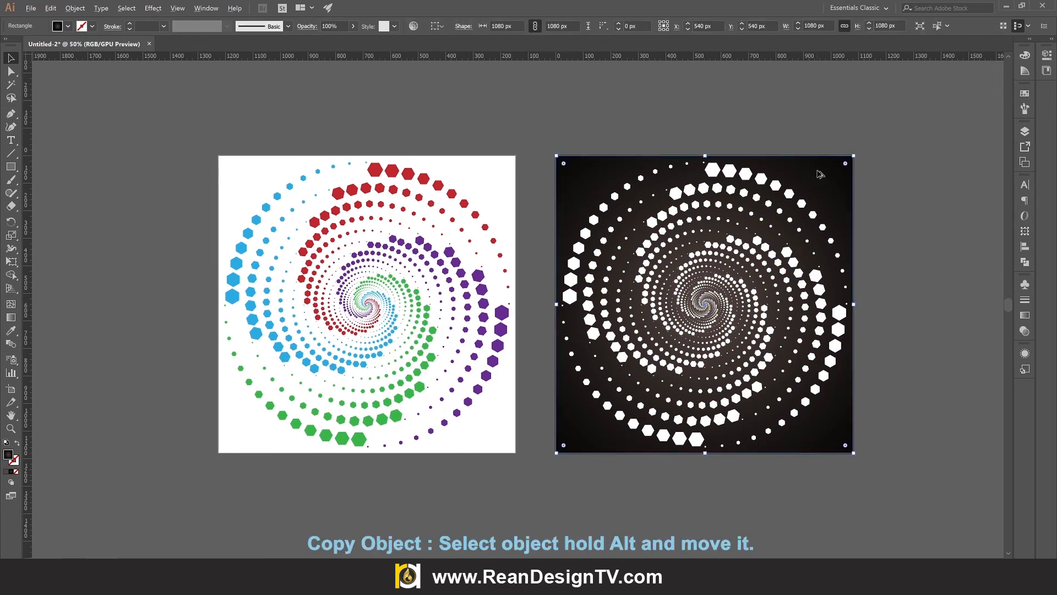
left_click_drag(821, 174, 479, 172)
scroll(548, 129, "up", 1)
left_click(547, 142)
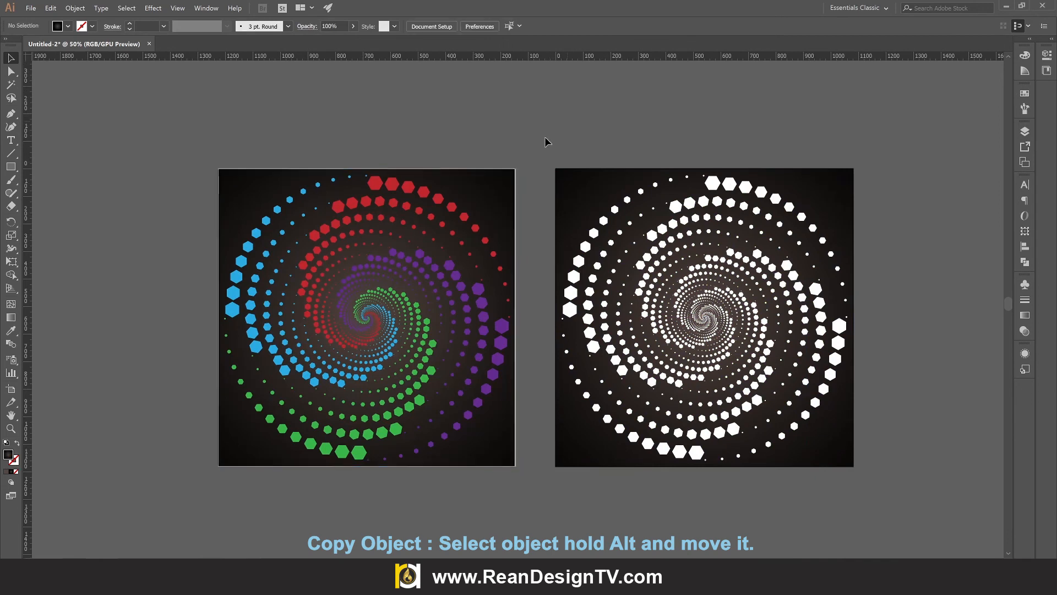
scroll(554, 139, "down", 1)
left_click_drag(565, 119, 534, 127)
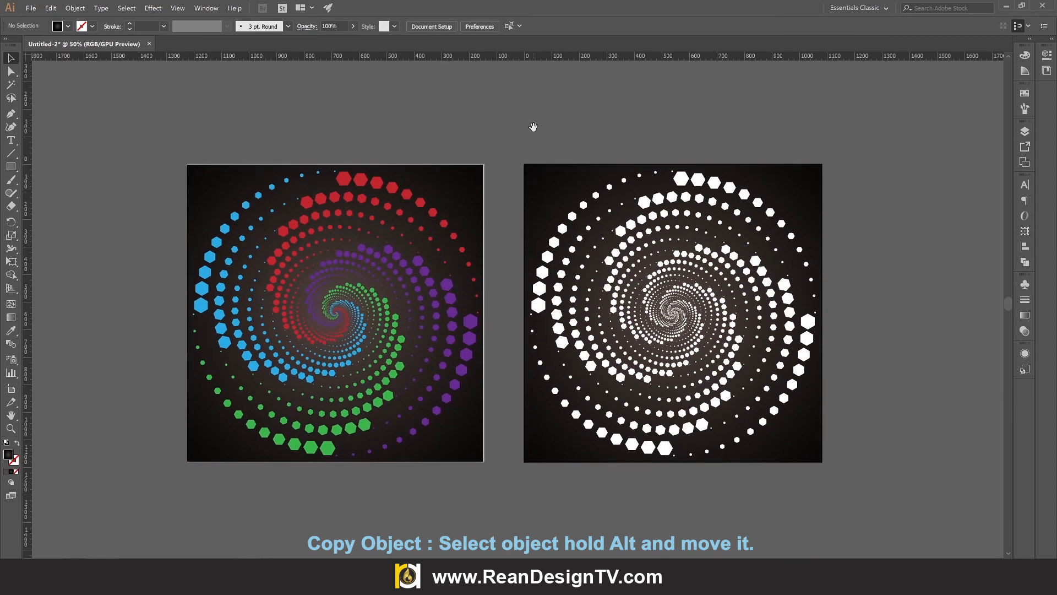